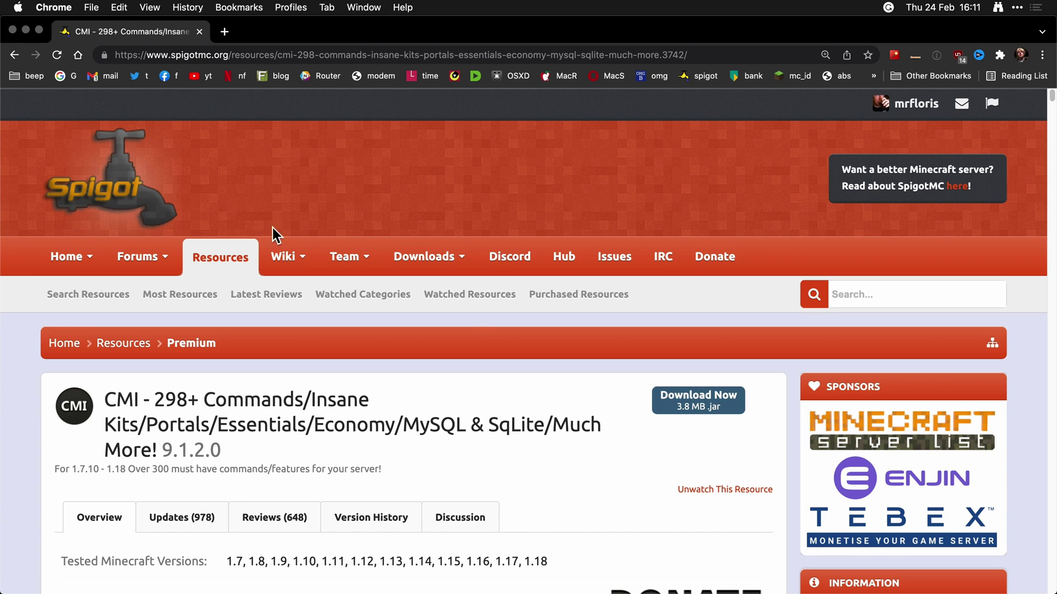
Step: Download the CMI 9.1.2.0 jar and open the CMILib resource page in a new tab
left_click(698, 409)
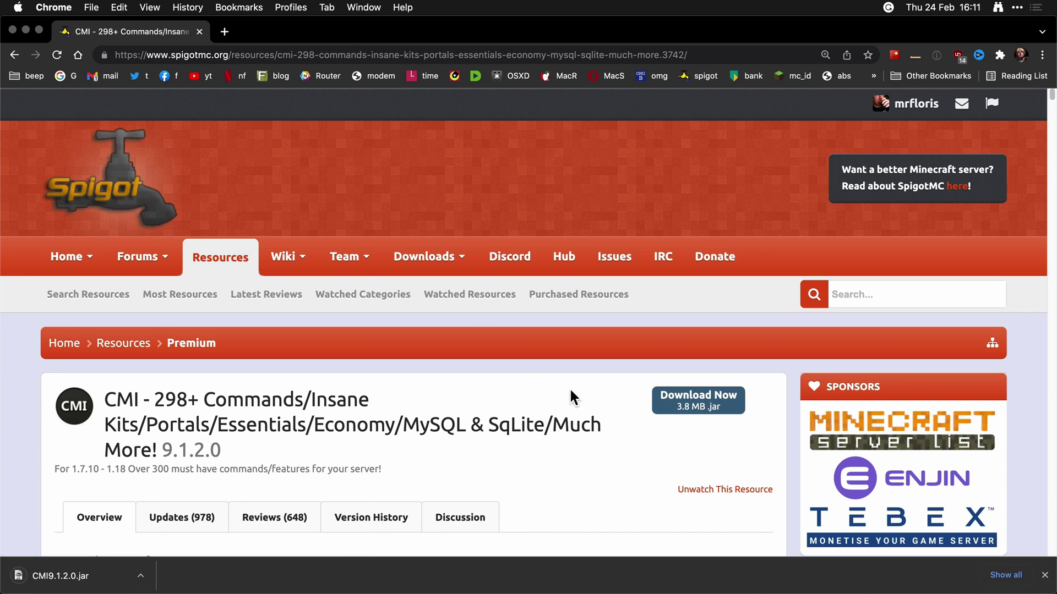
scroll(570, 391, "down", 5)
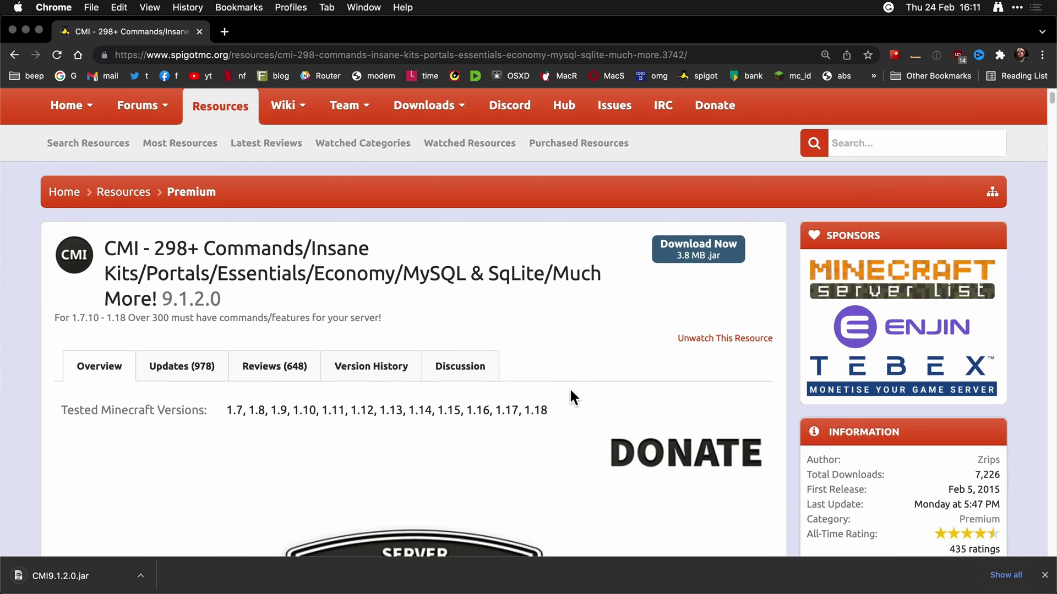
scroll(570, 391, "down", 12)
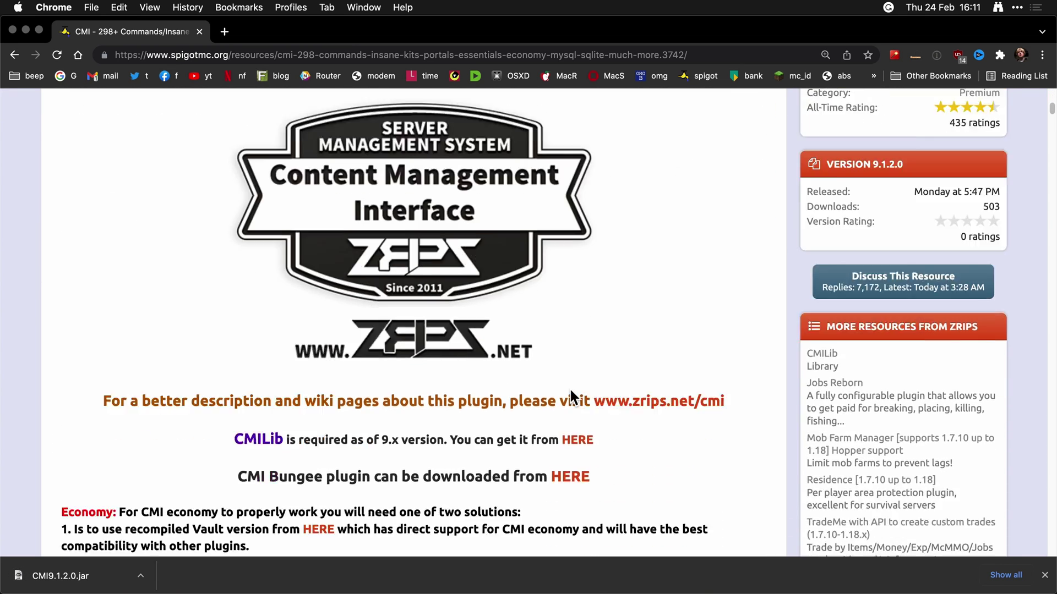
scroll(570, 390, "down", 2)
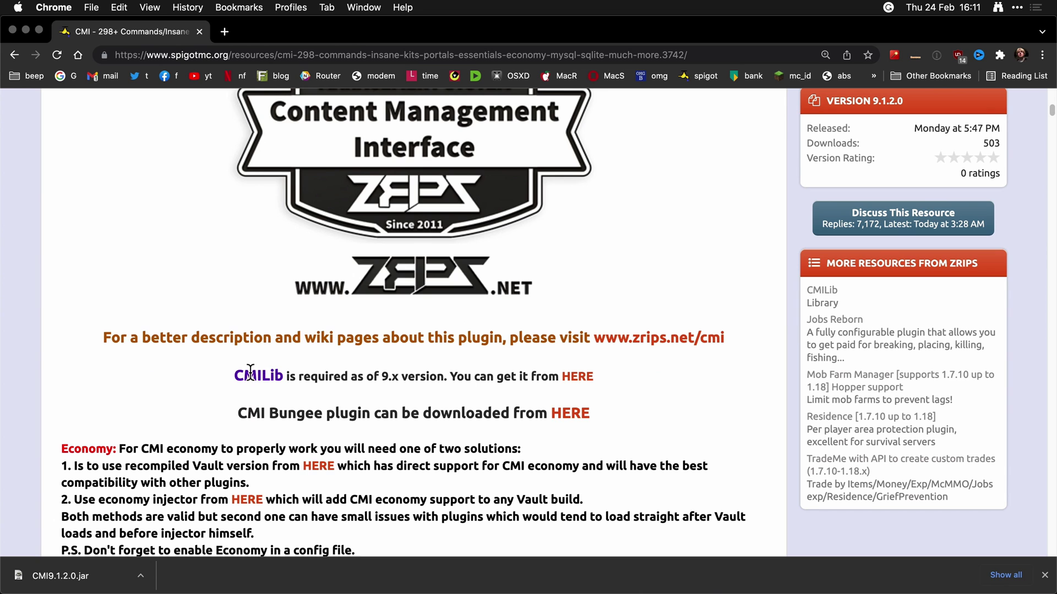
right_click(588, 374)
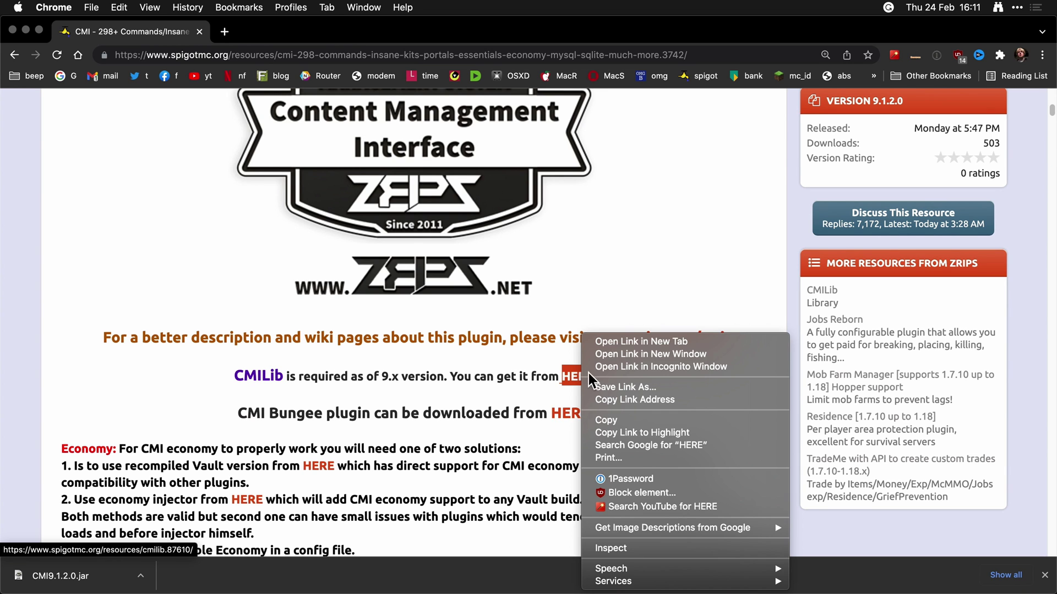
left_click(600, 342)
Step: Scroll to the Vault note and highlight the recompiled Vault and economy injector phrases
scroll(424, 372, "down", 1)
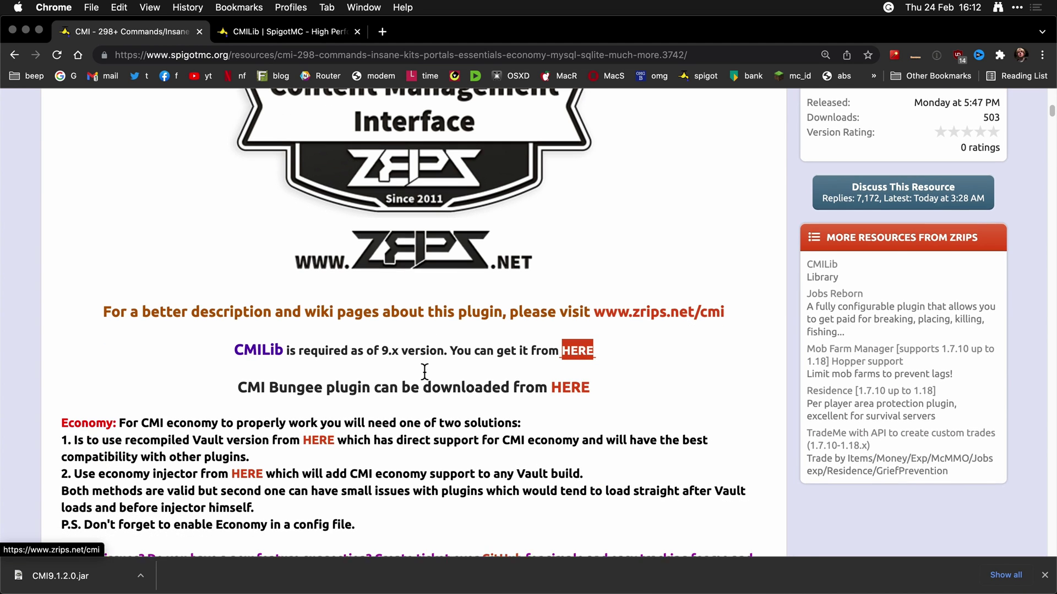
scroll(424, 372, "down", 1)
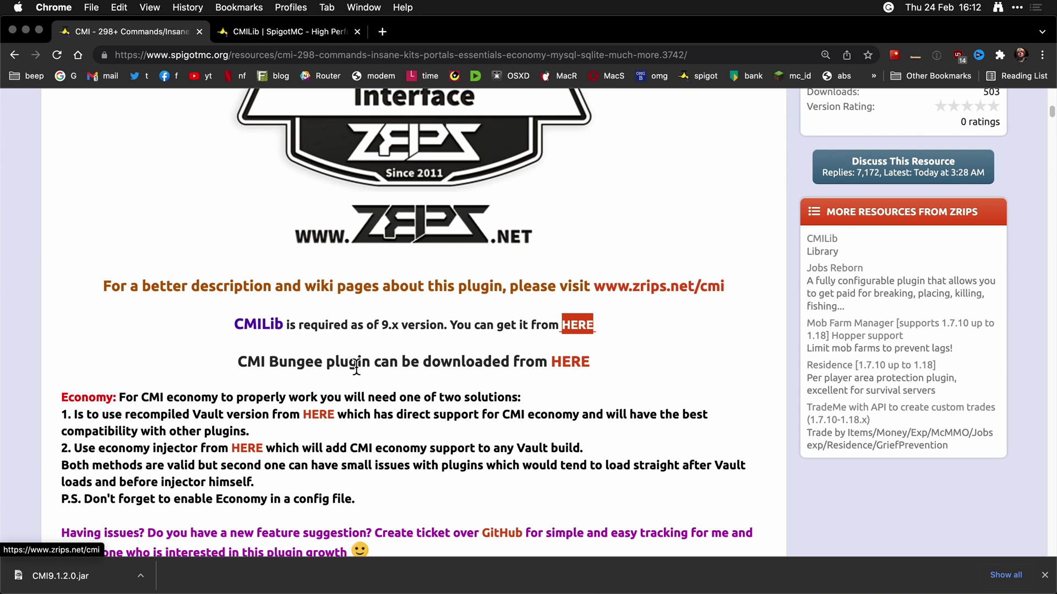
scroll(468, 364, "down", 2)
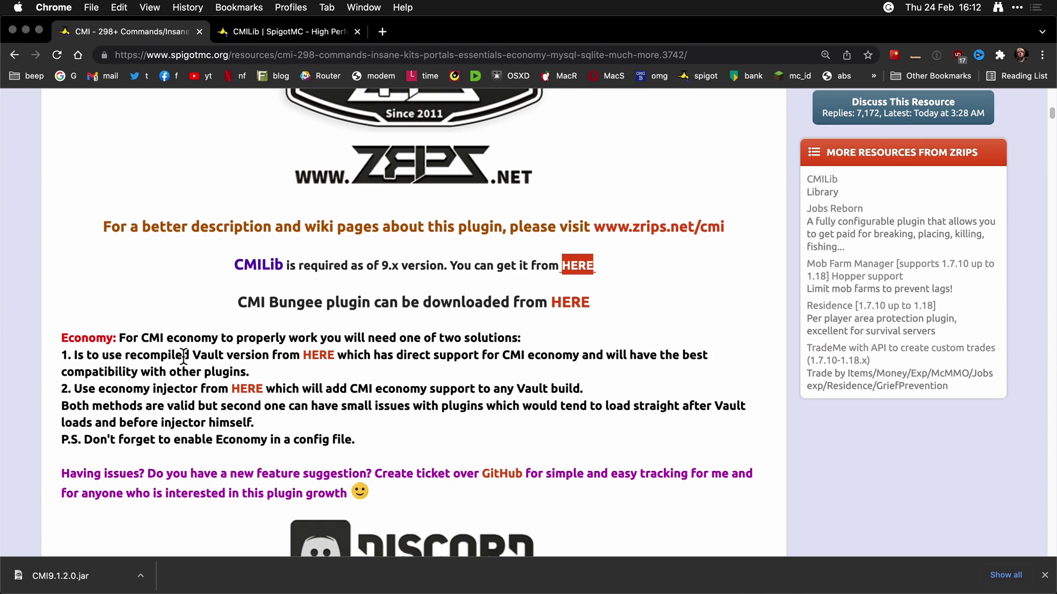
left_click_drag(124, 355, 229, 355)
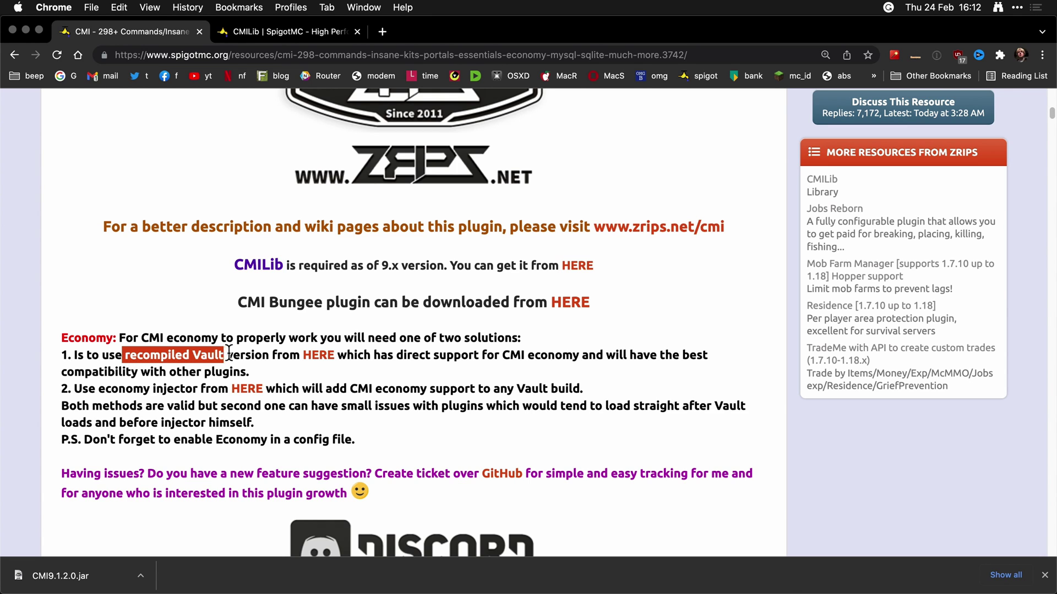
left_click(260, 358)
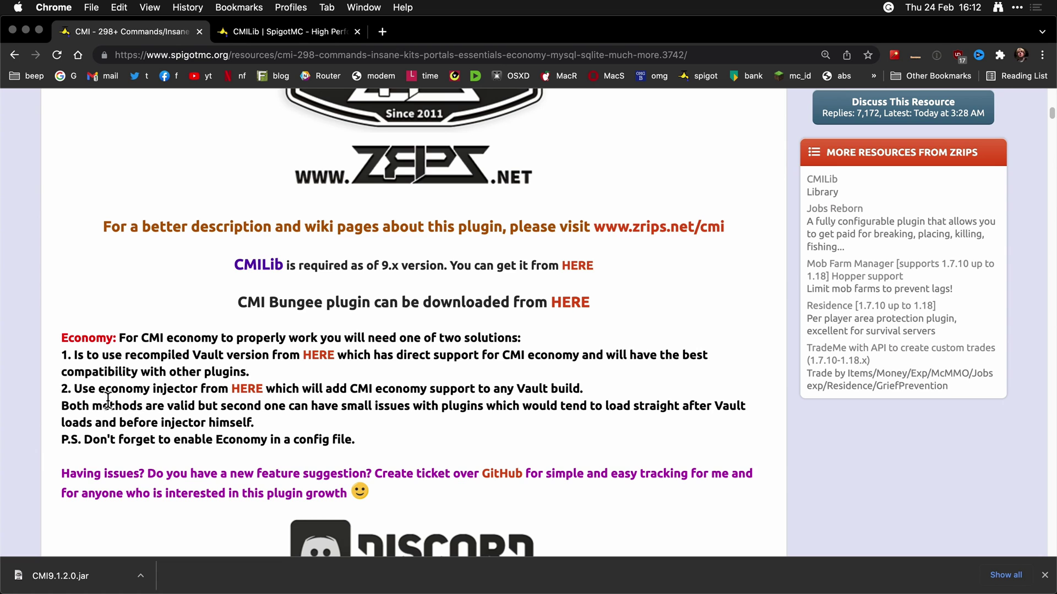
left_click_drag(99, 389, 199, 389)
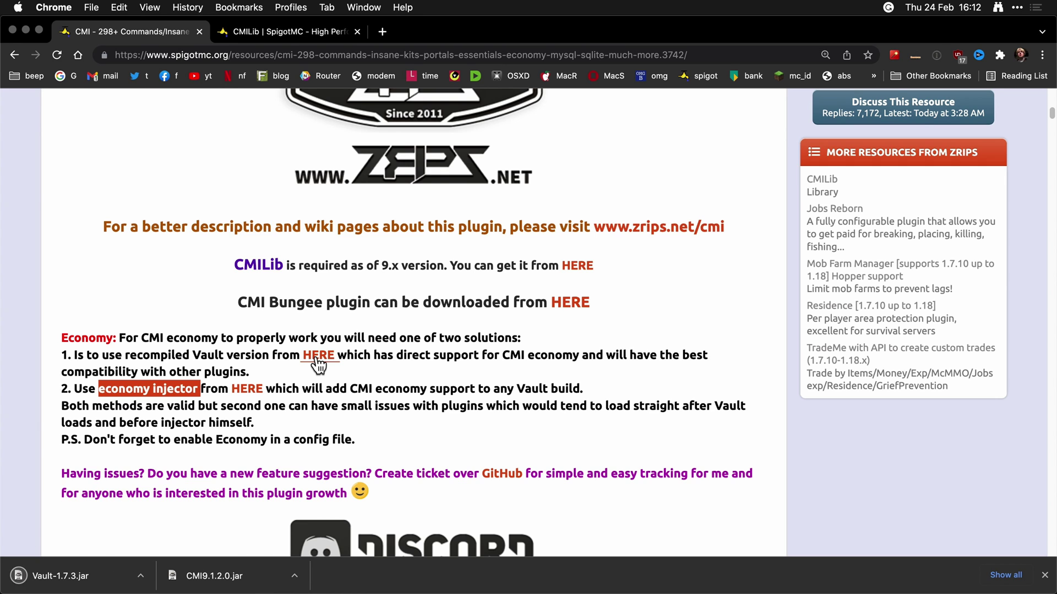
Step: Download CMILib1.1.1.1.jar from the CMILib resource page
left_click(270, 31)
scroll(329, 291, "down", 3)
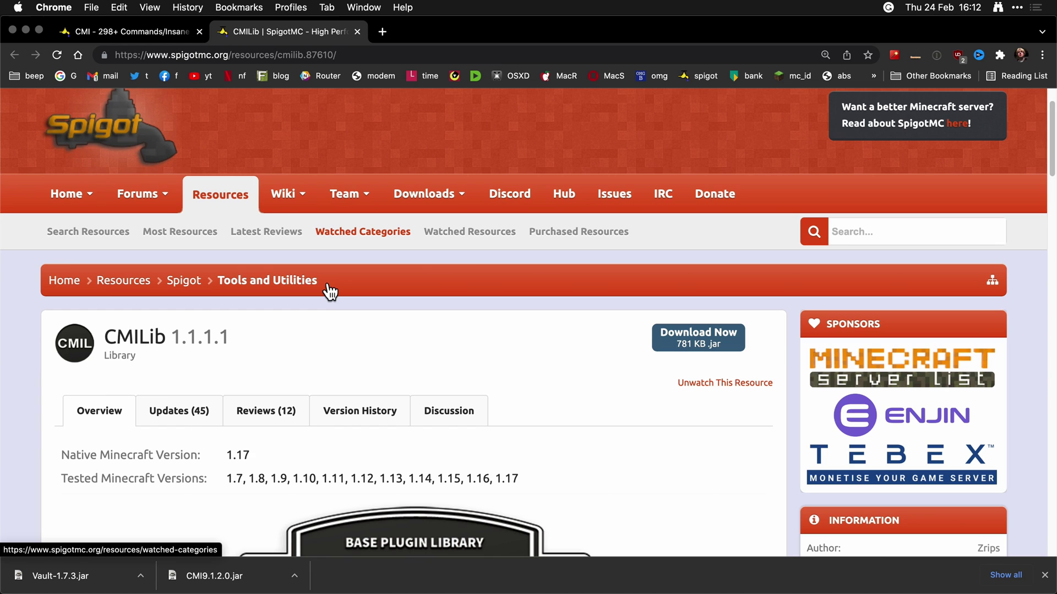
scroll(330, 289, "down", 2)
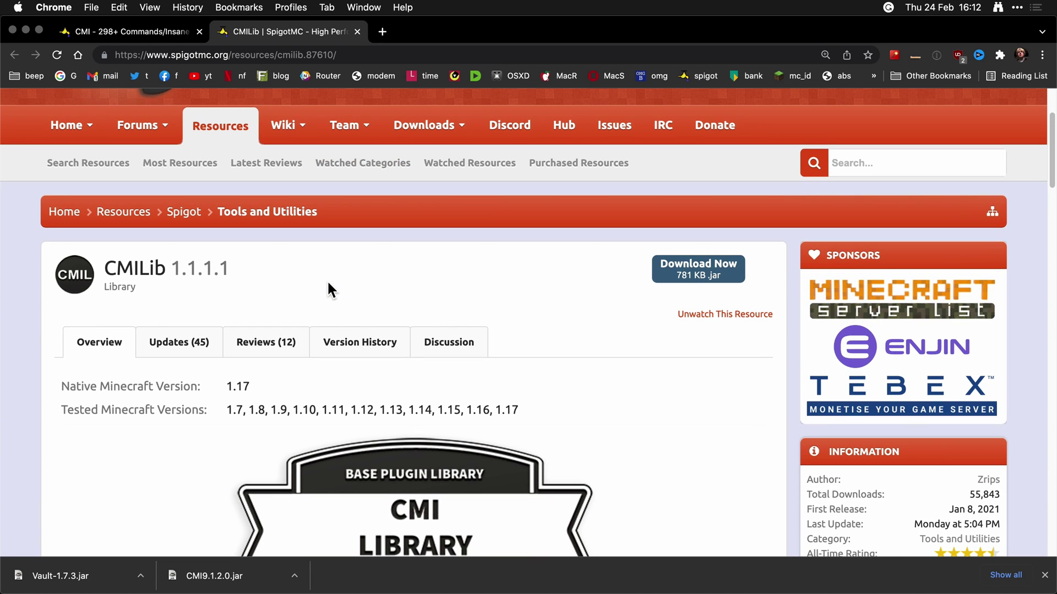
scroll(385, 285, "down", 1)
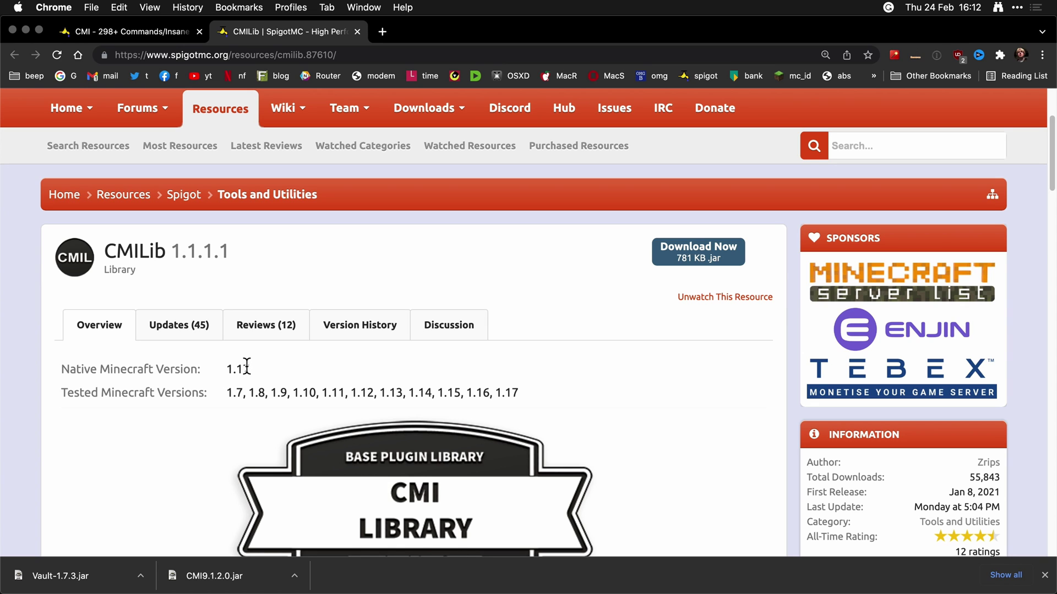
left_click(699, 260)
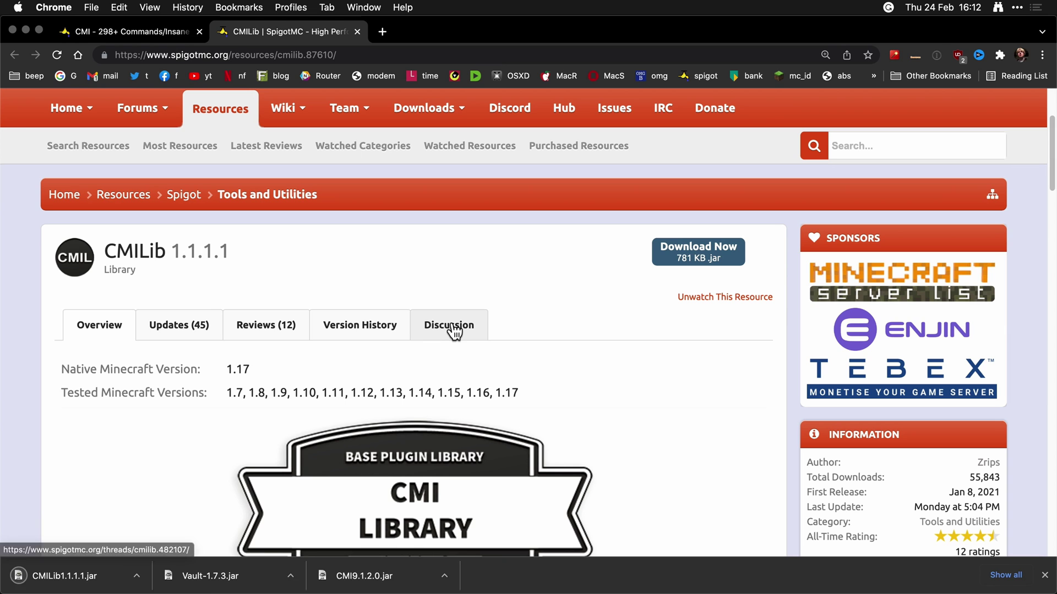
Step: Reveal the downloaded jars in Finder and move all three into the server's plugins folder
left_click(450, 577)
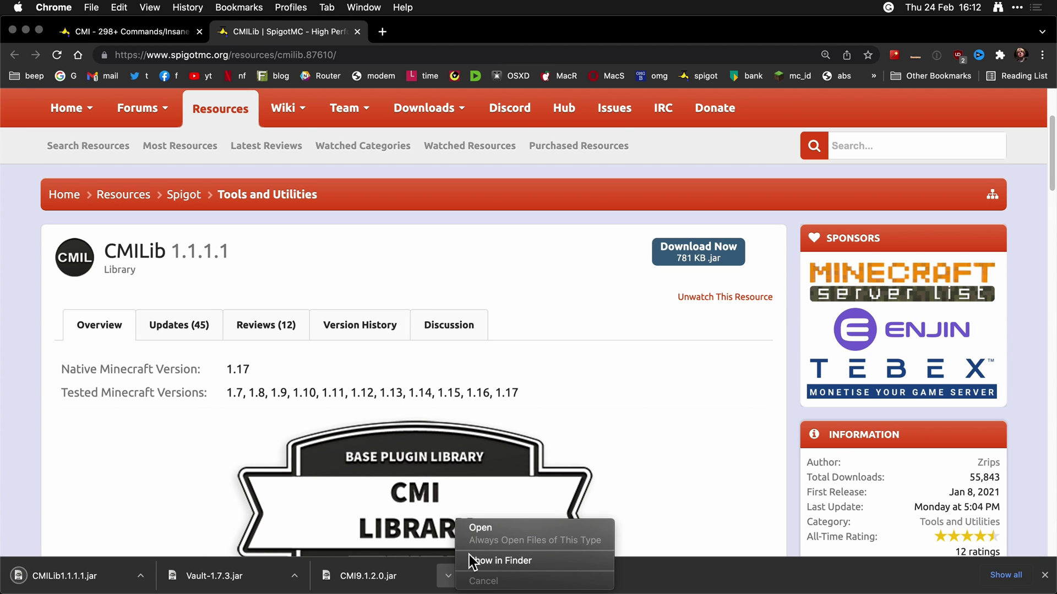
left_click(469, 554)
left_click(313, 114, "shift")
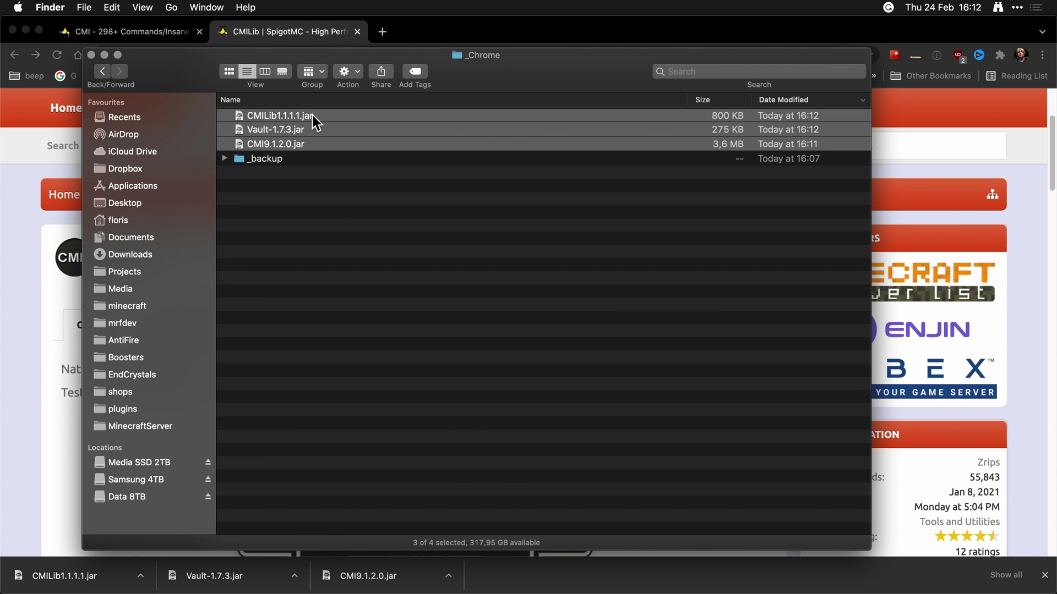
left_click_drag(179, 67, 167, 45)
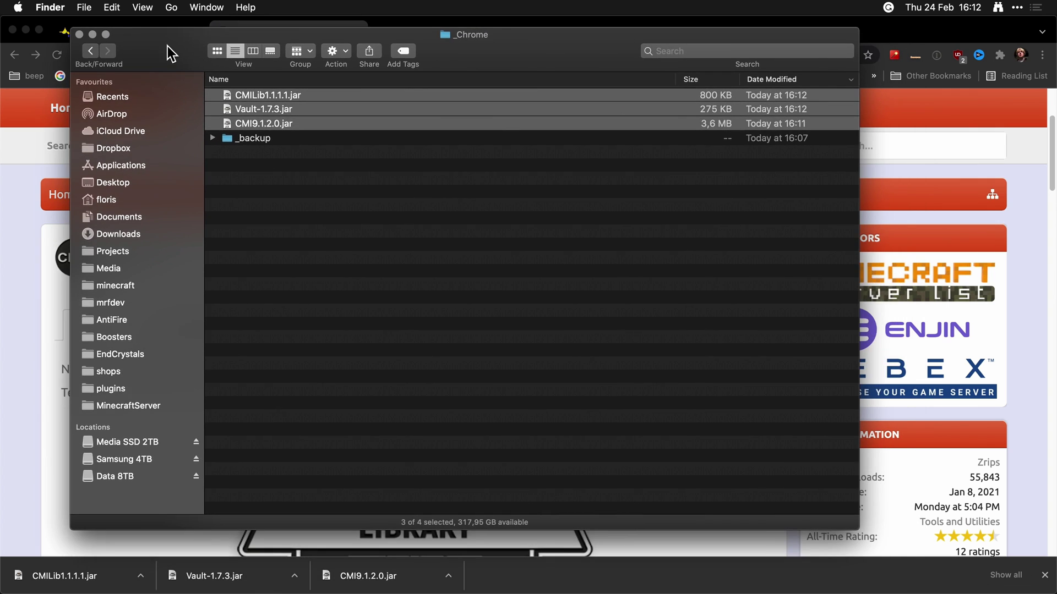
key("super+n")
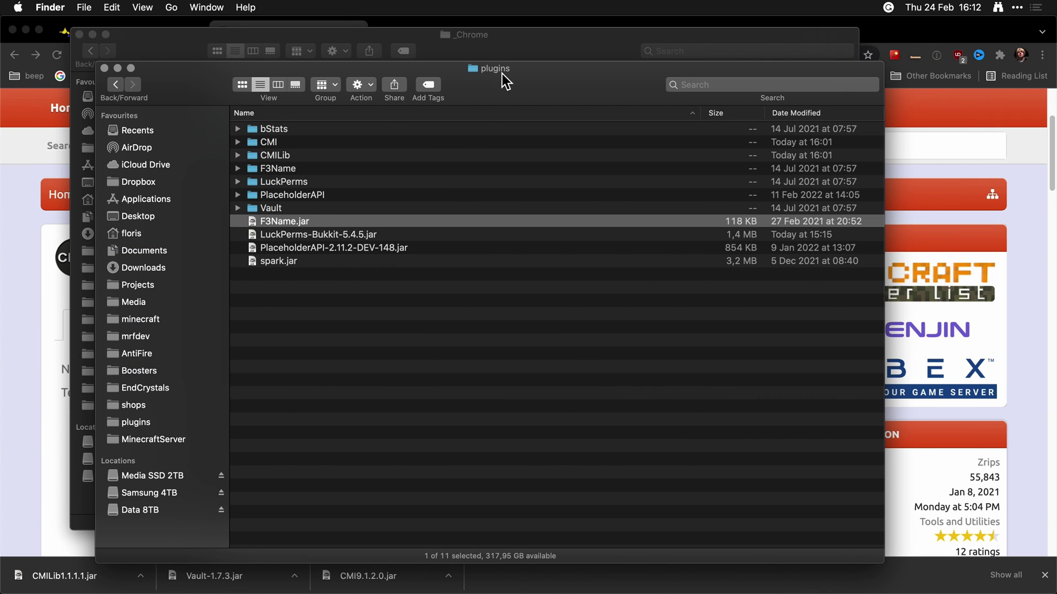
left_click(443, 35)
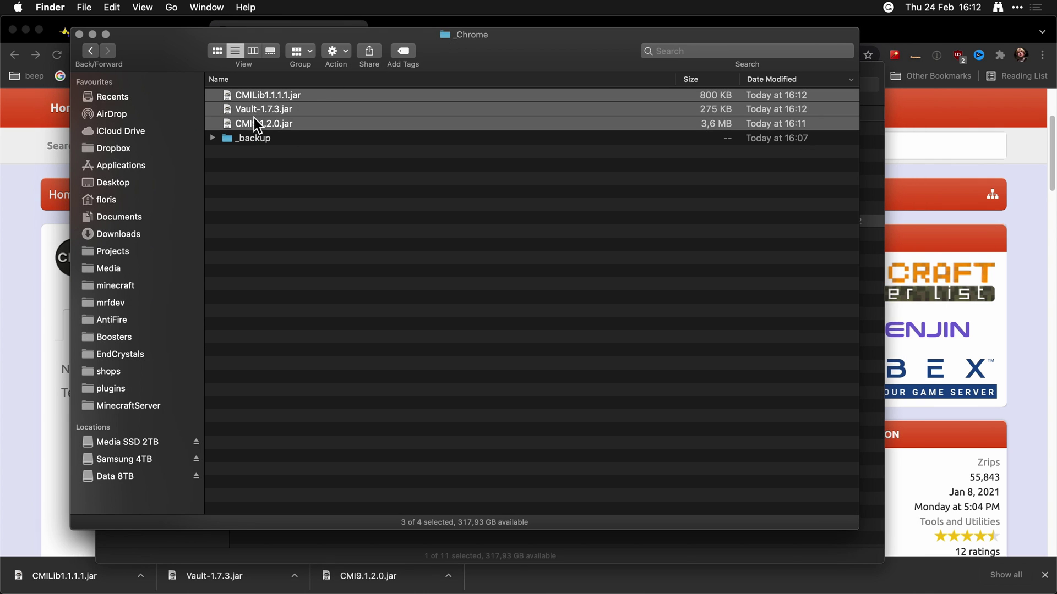
left_click_drag(253, 123, 460, 342)
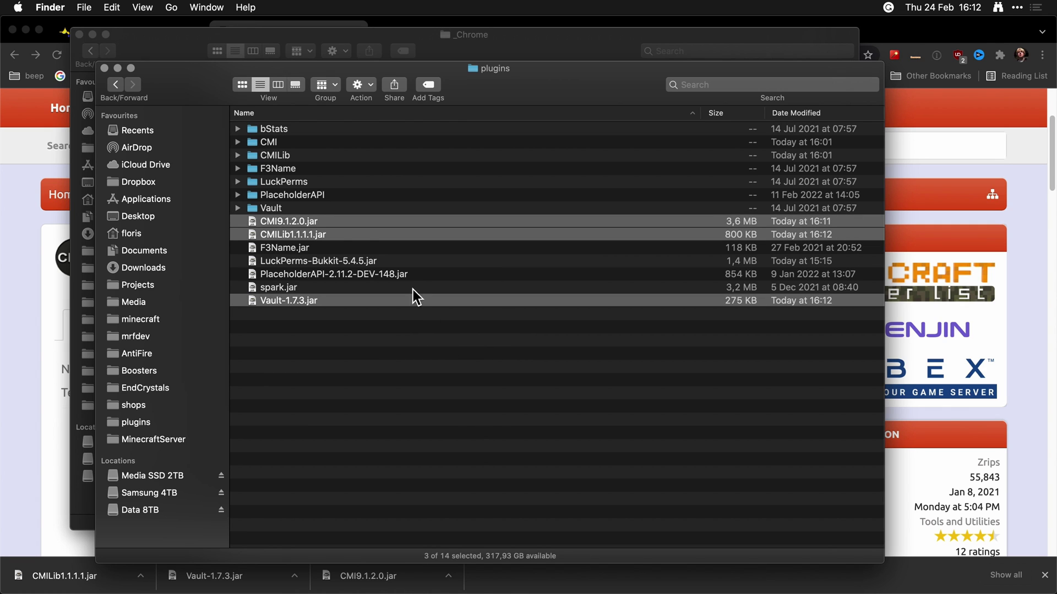
left_click(338, 330)
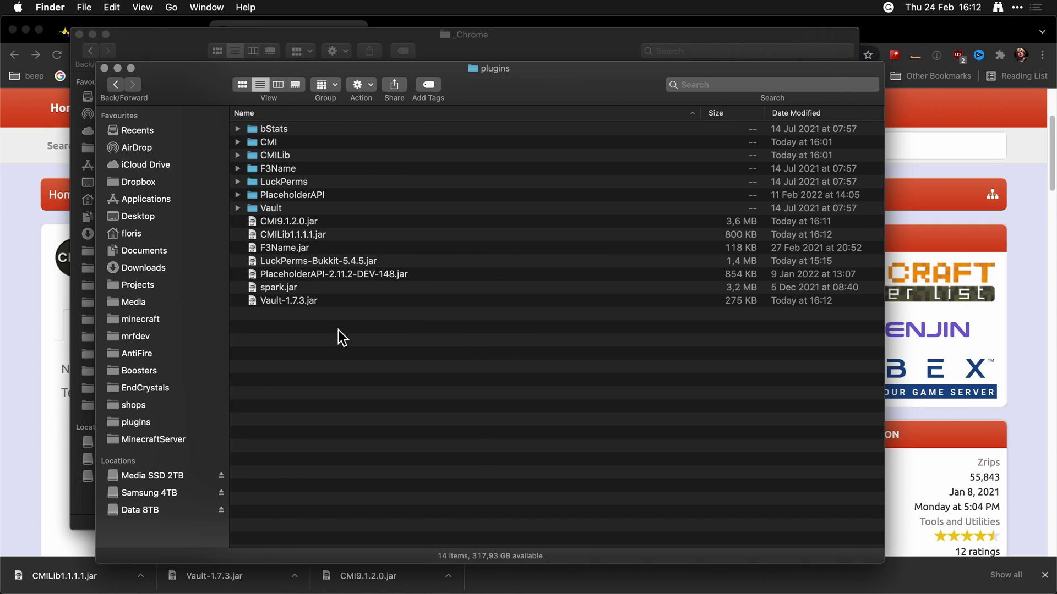
Step: Check the Vault-1.7.3.jar, CMI and CMILib entries, then open the CMI folder and select config.yml
left_click(308, 304)
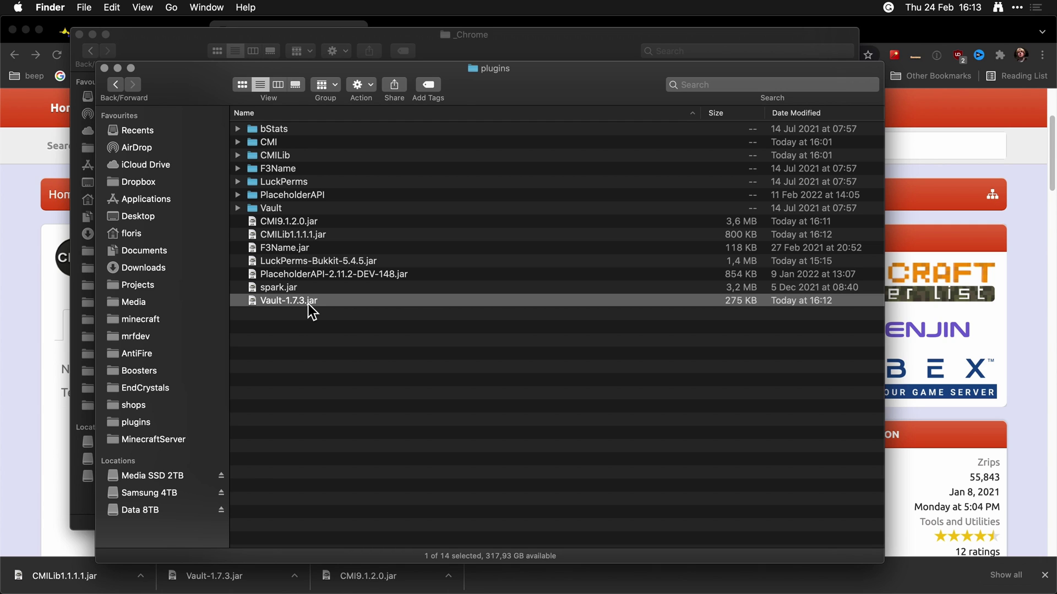
key("super+Tab")
left_click(303, 143)
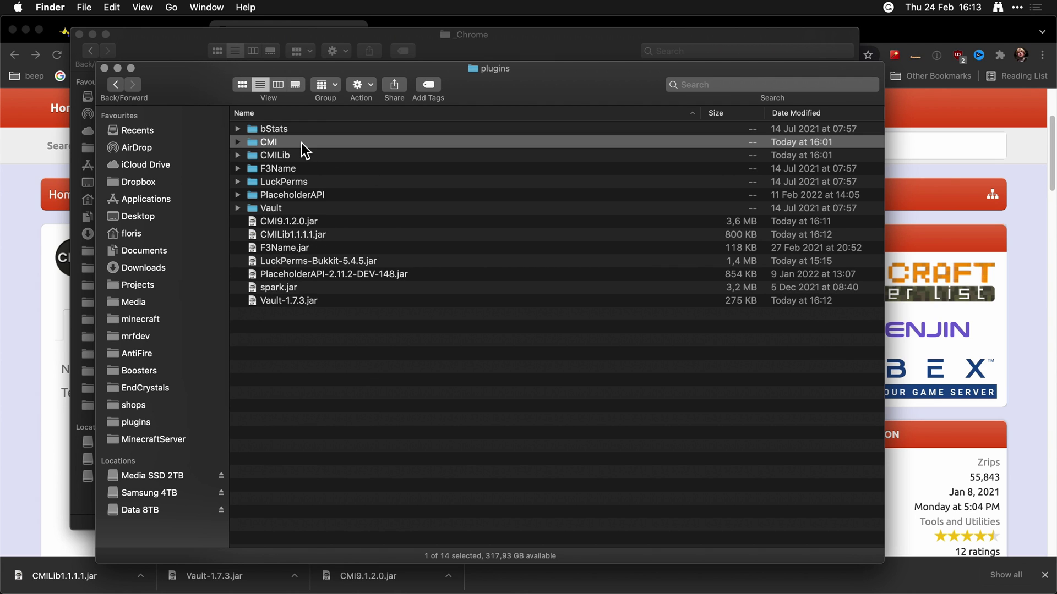
left_click(306, 156, "super")
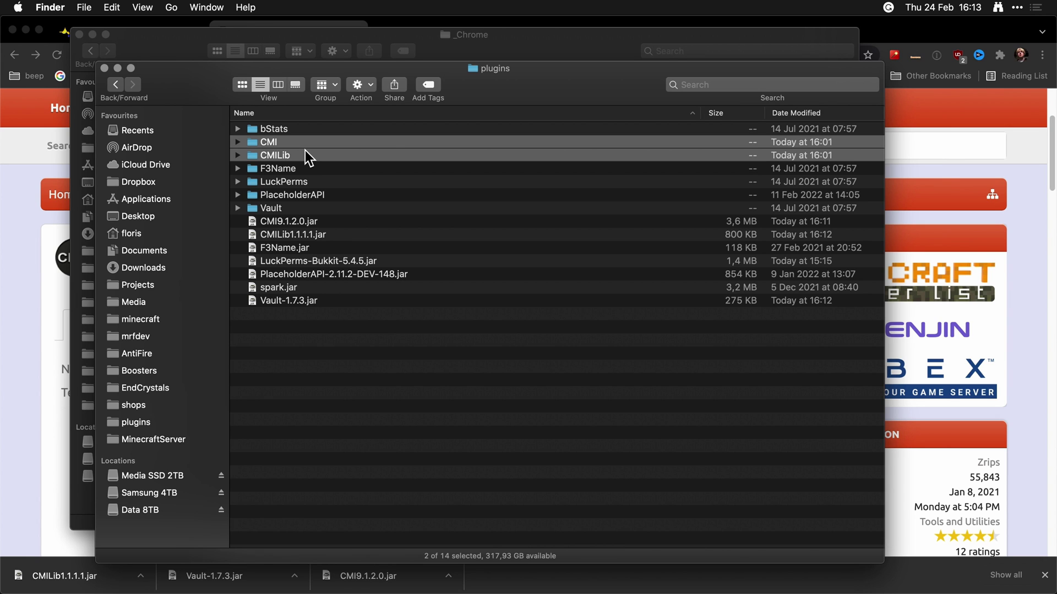
left_click(345, 358)
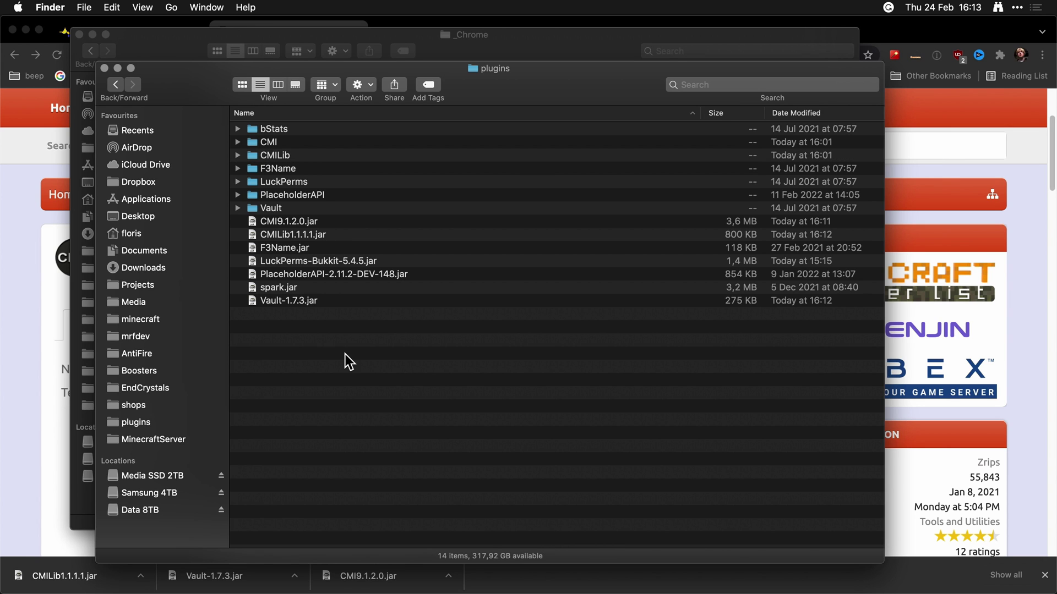
double_click(313, 147)
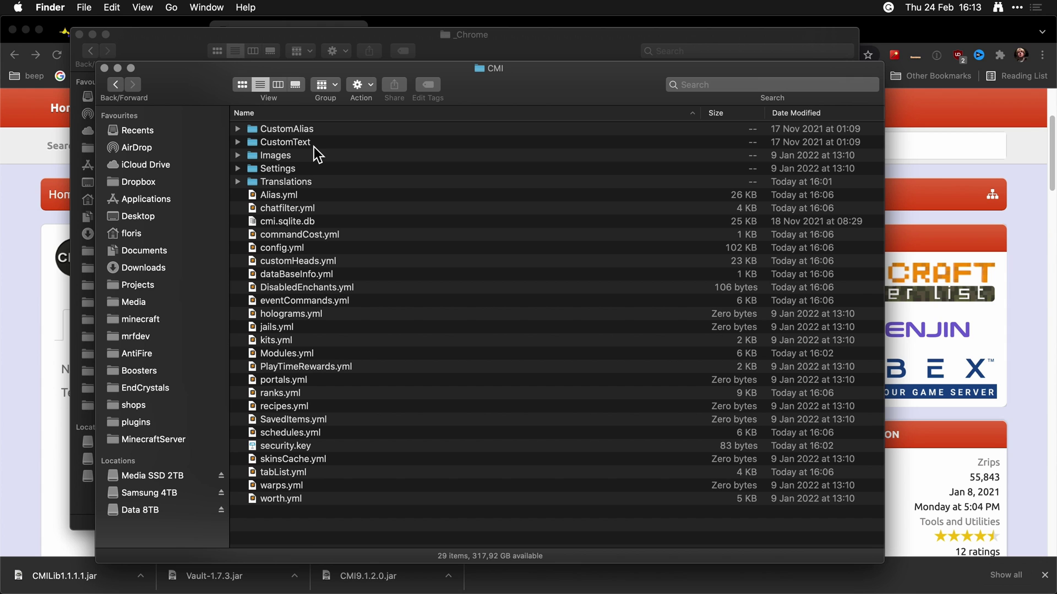
left_click(313, 250)
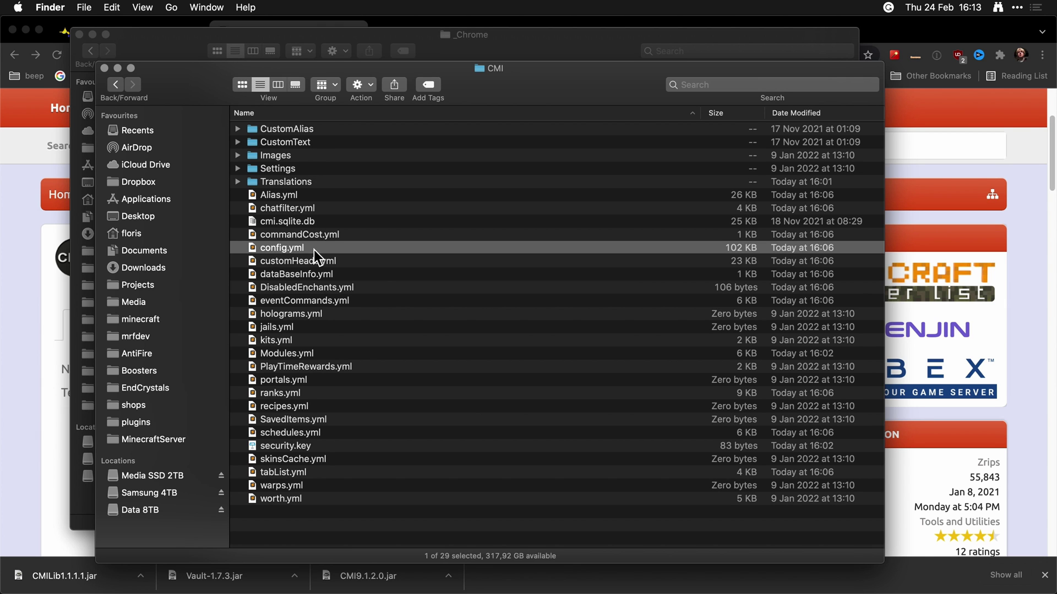
Step: In CMI's config.yml, set Economy Enabled and LogEnabled both to true
double_click(314, 250)
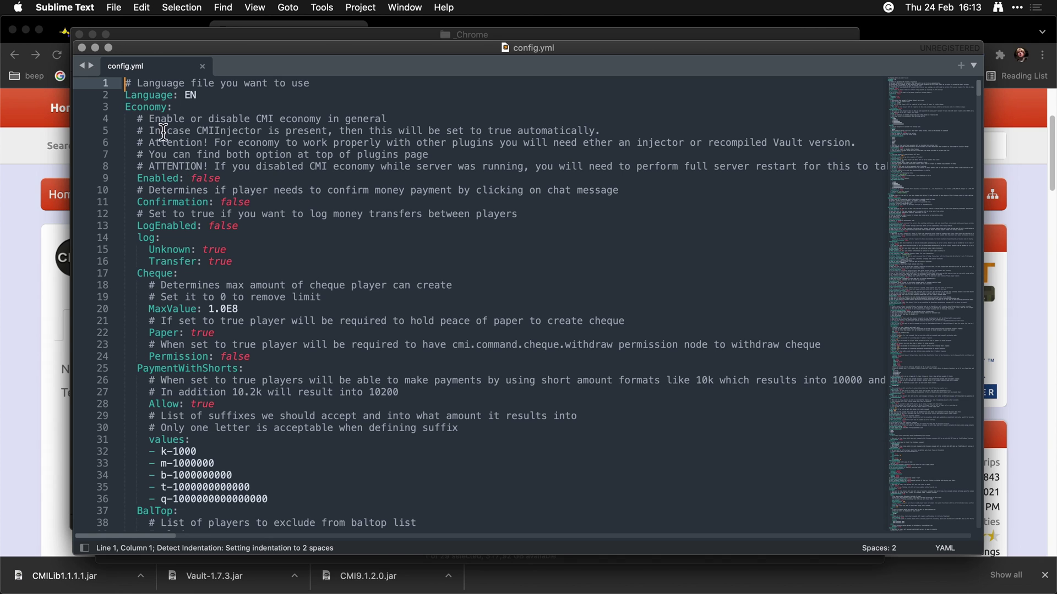
double_click(139, 106)
double_click(158, 178)
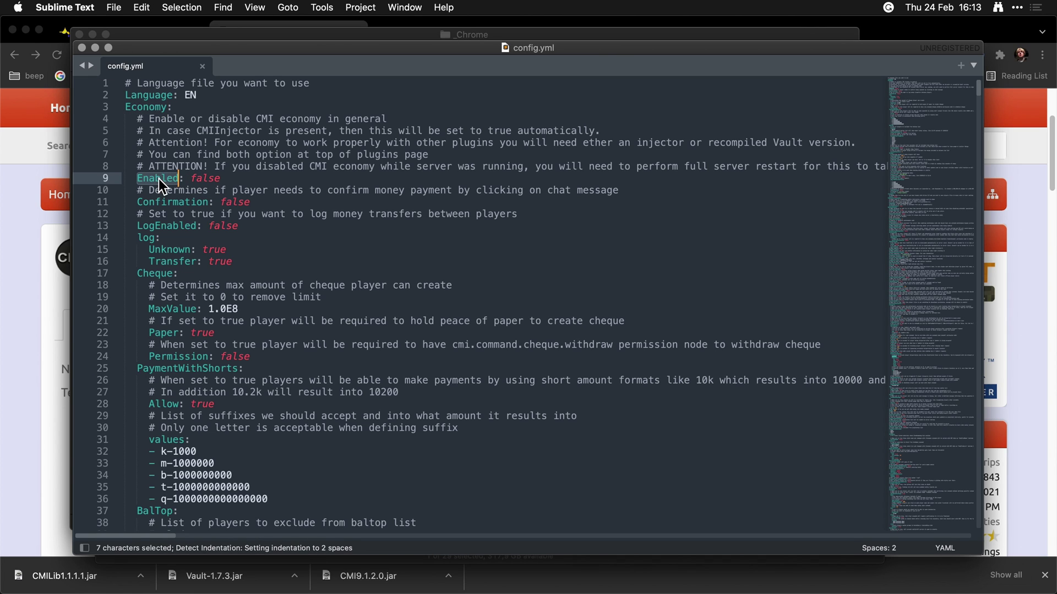
double_click(205, 178)
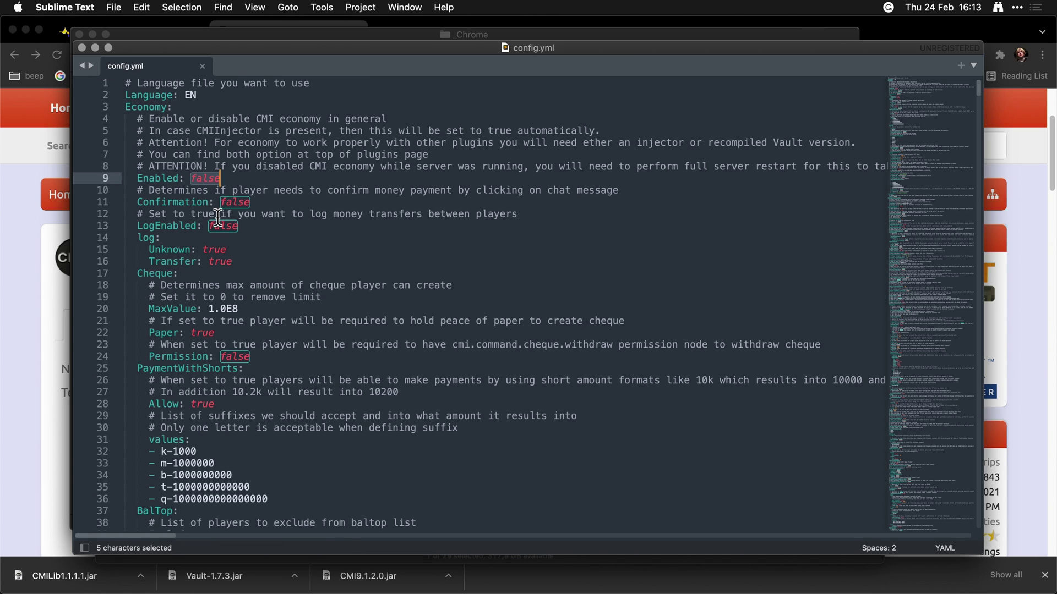
type("true")
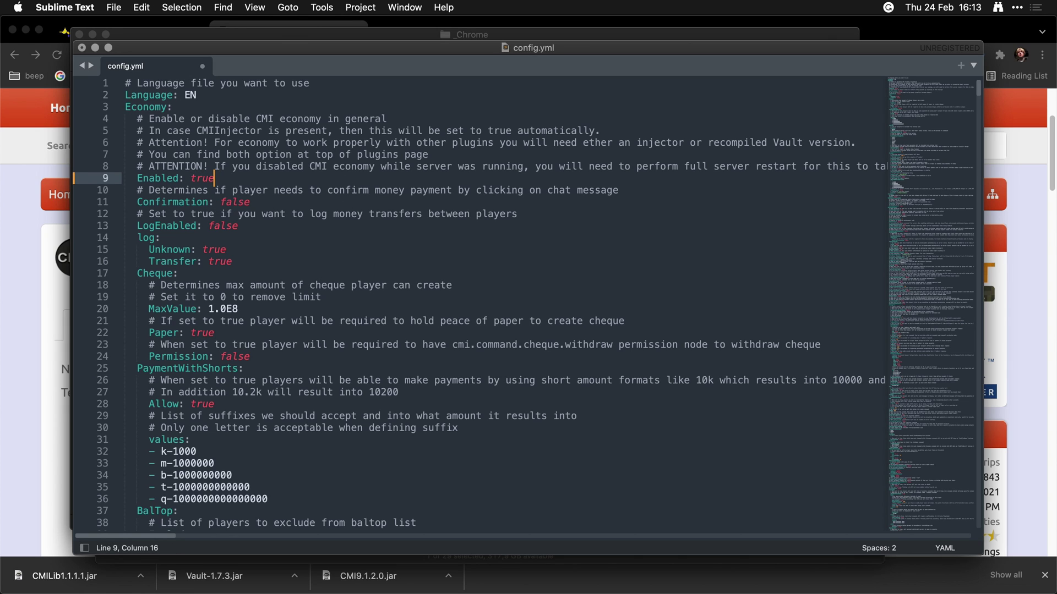
left_click(223, 230)
double_click(223, 227)
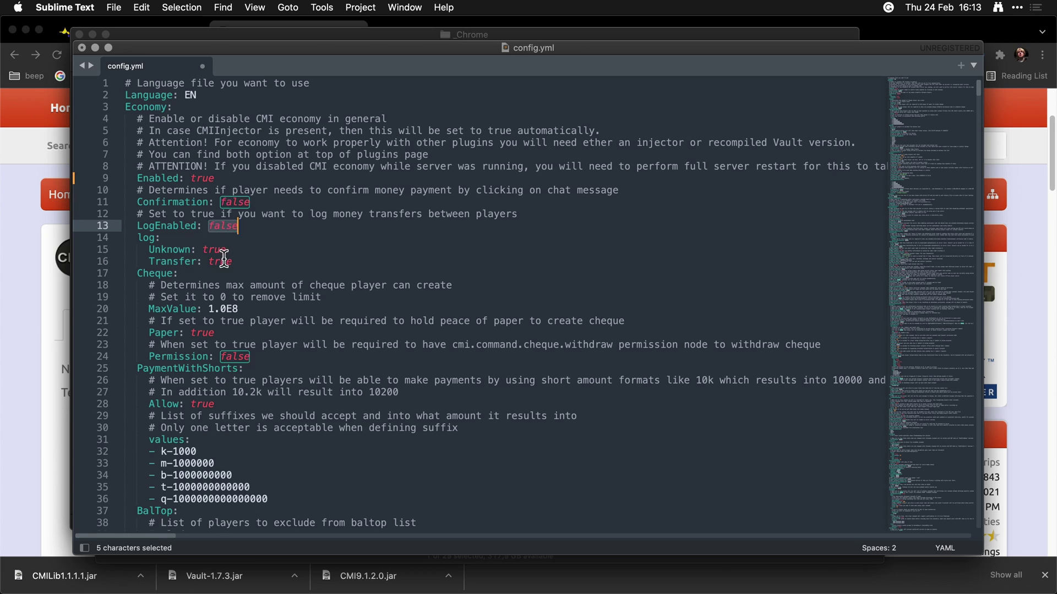
type("true")
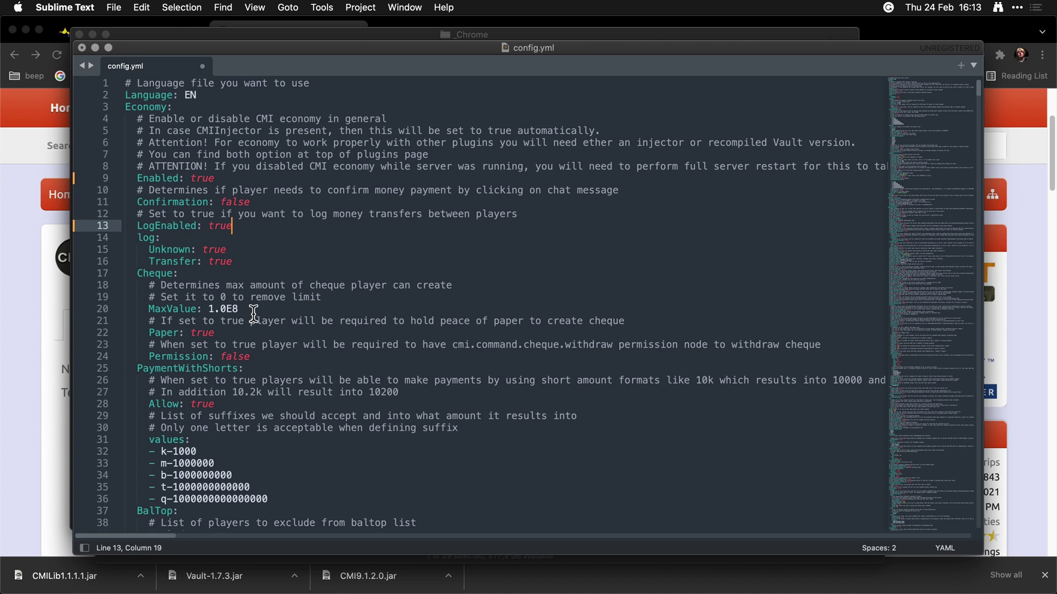
Step: Review the rest of config.yml, recheck Enabled is true, and save the file
scroll(247, 330, "down", 4)
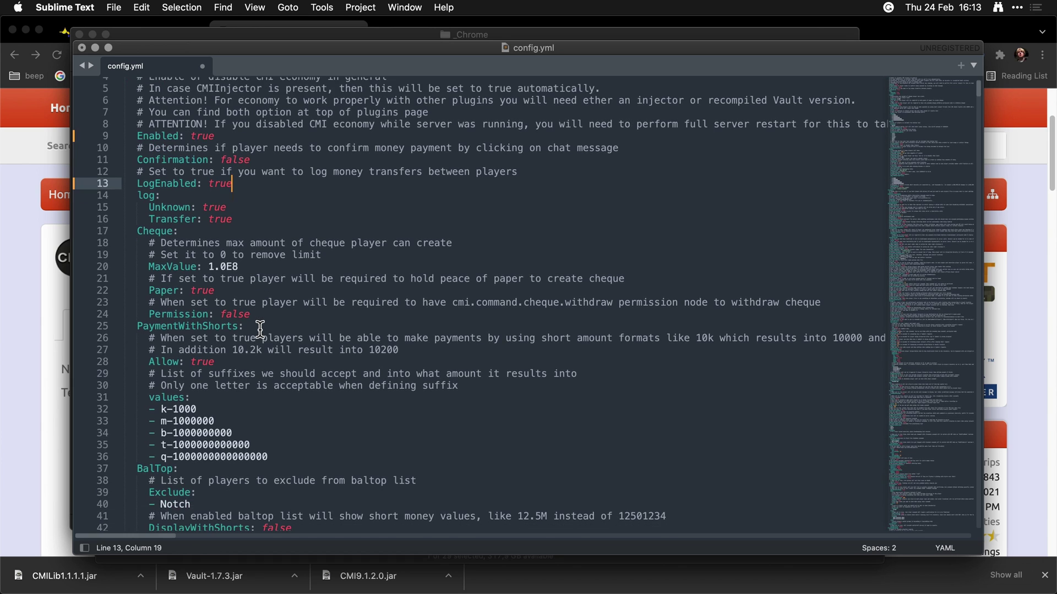
scroll(260, 329, "down", 10)
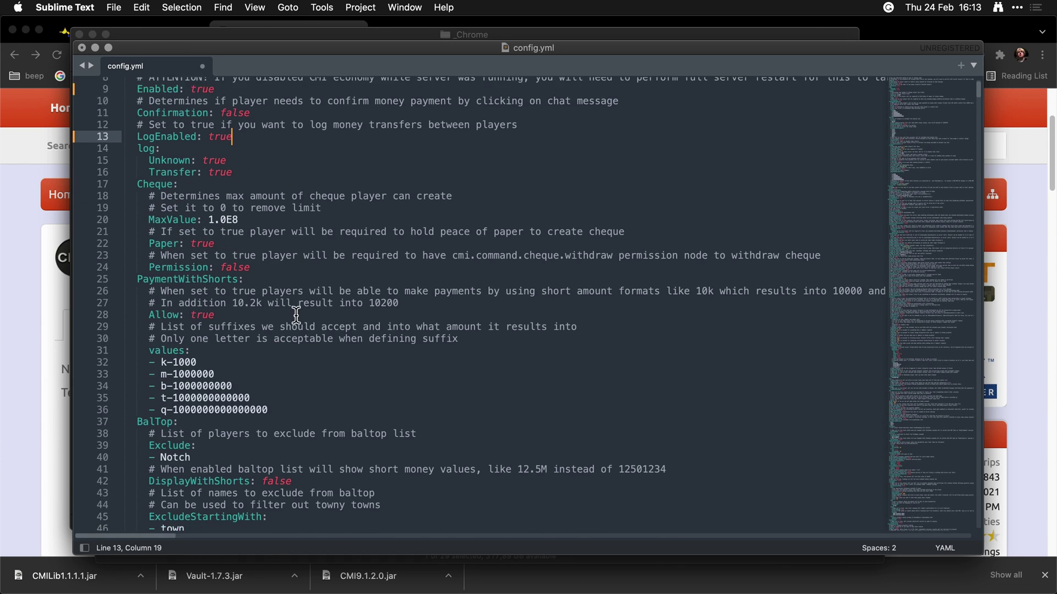
scroll(243, 308, "down", 4)
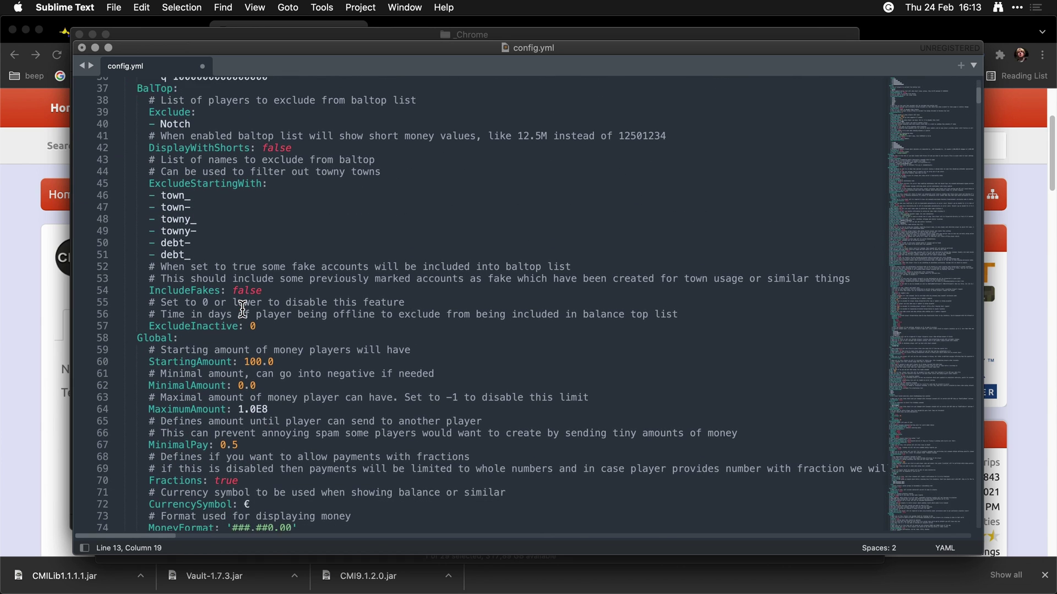
scroll(243, 308, "down", 4)
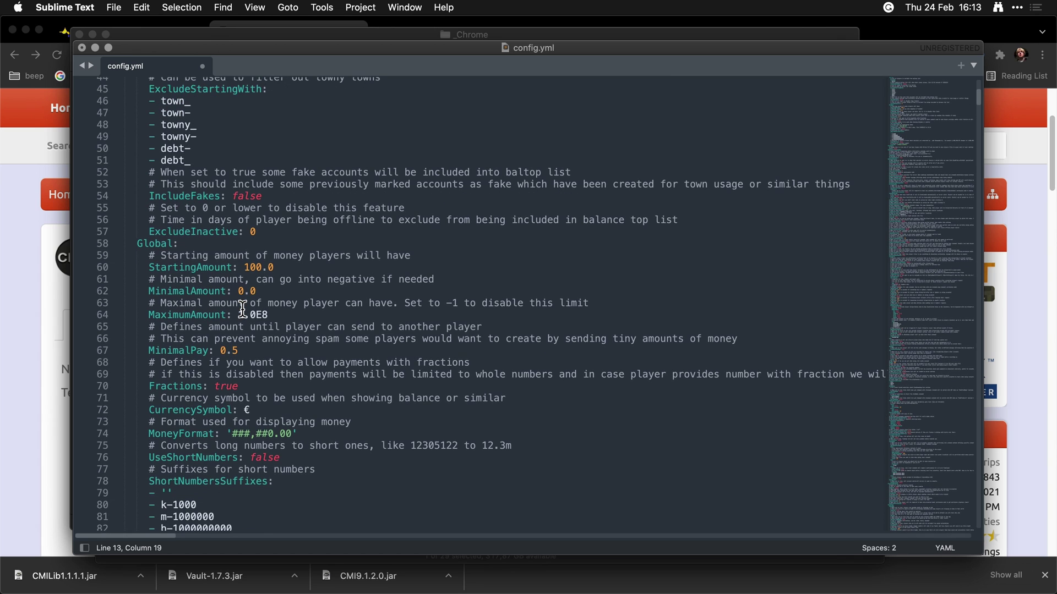
scroll(243, 308, "down", 5)
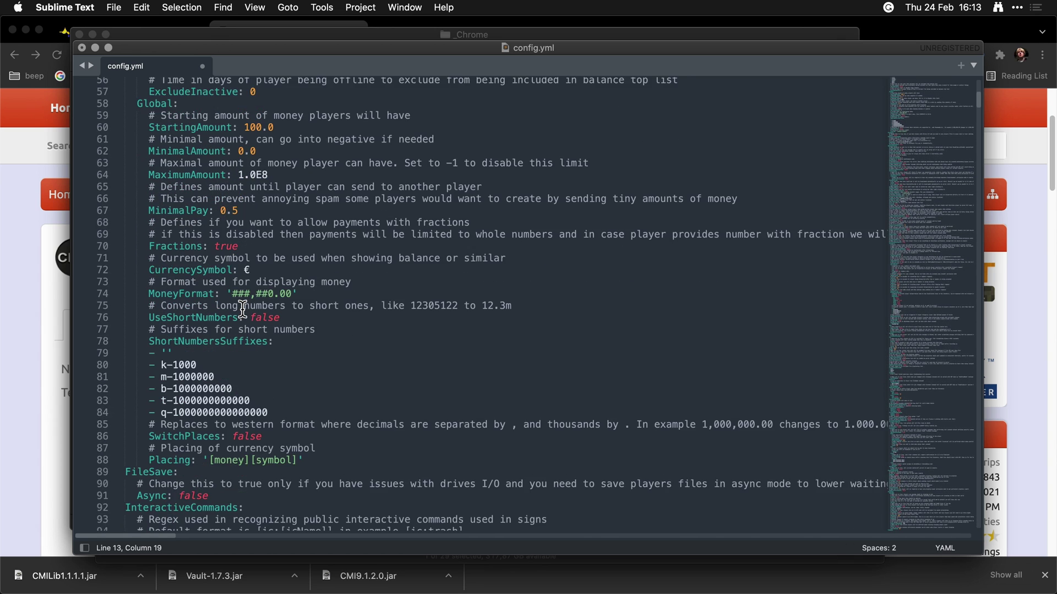
scroll(242, 310, "down", 3)
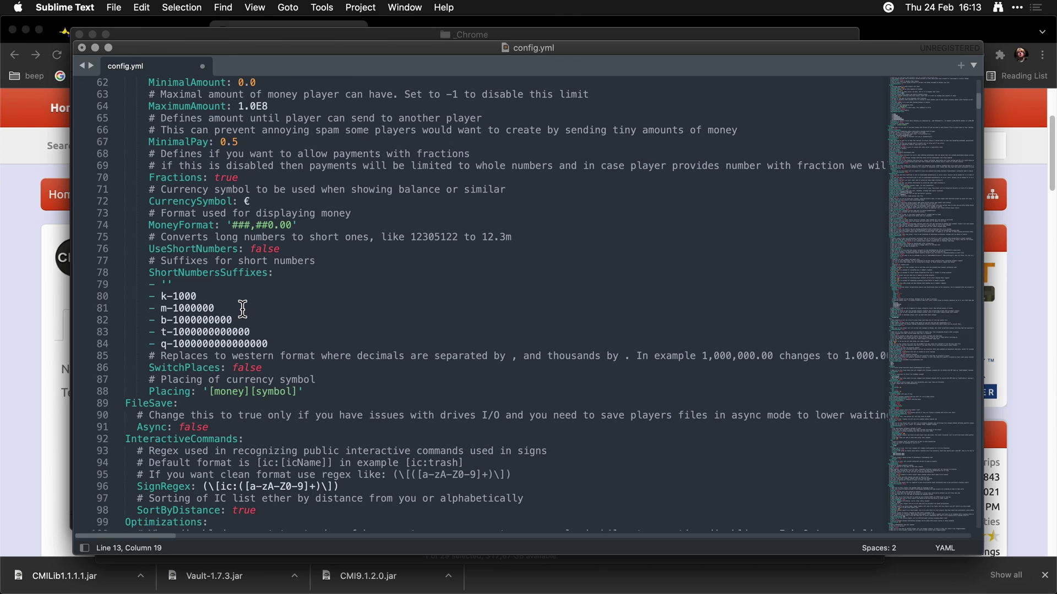
scroll(243, 308, "up", 20)
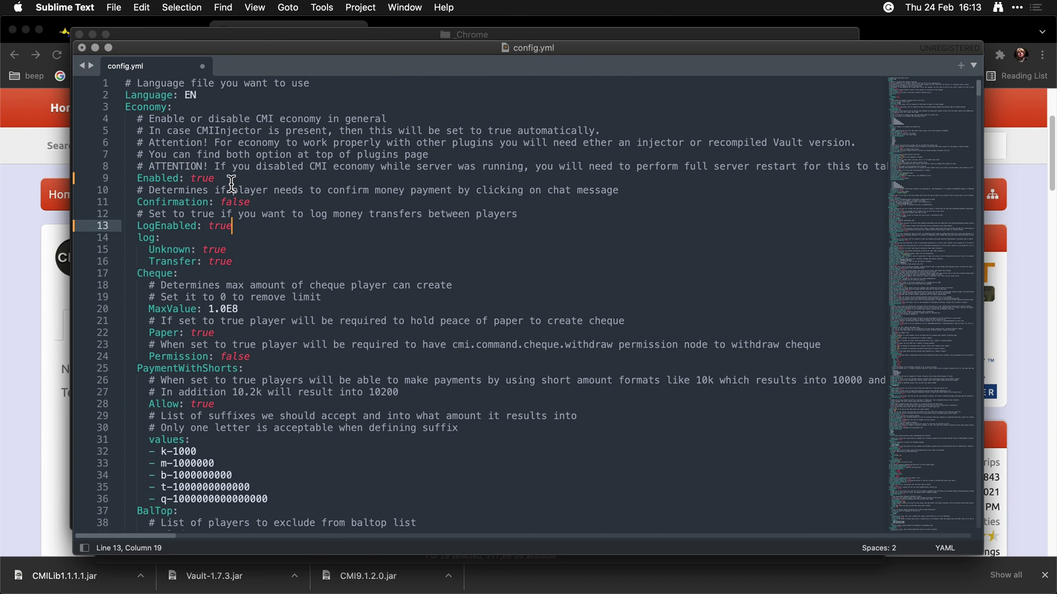
left_click(159, 106)
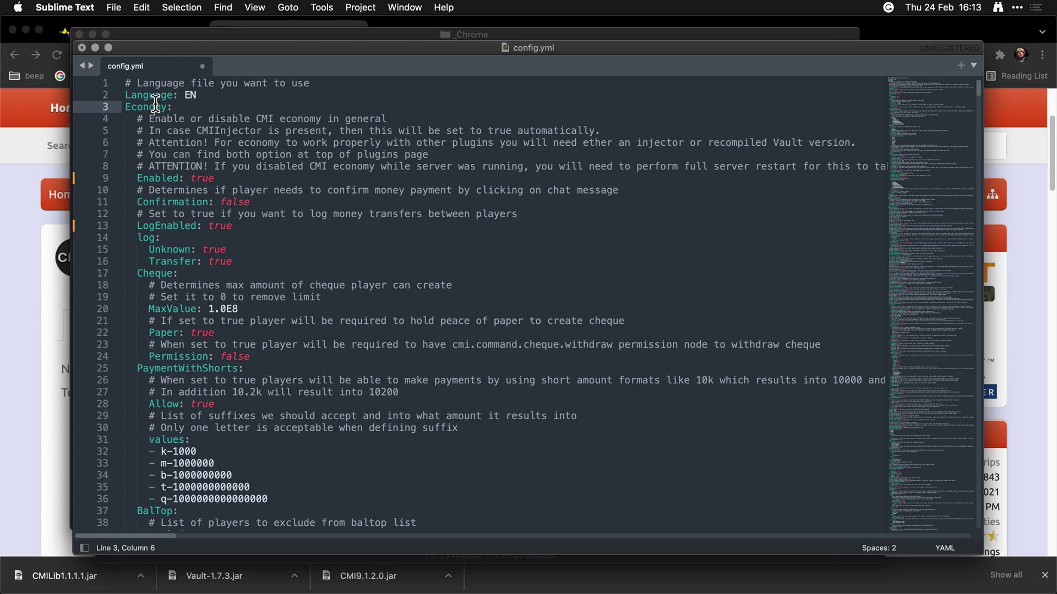
double_click(169, 178)
double_click(203, 178)
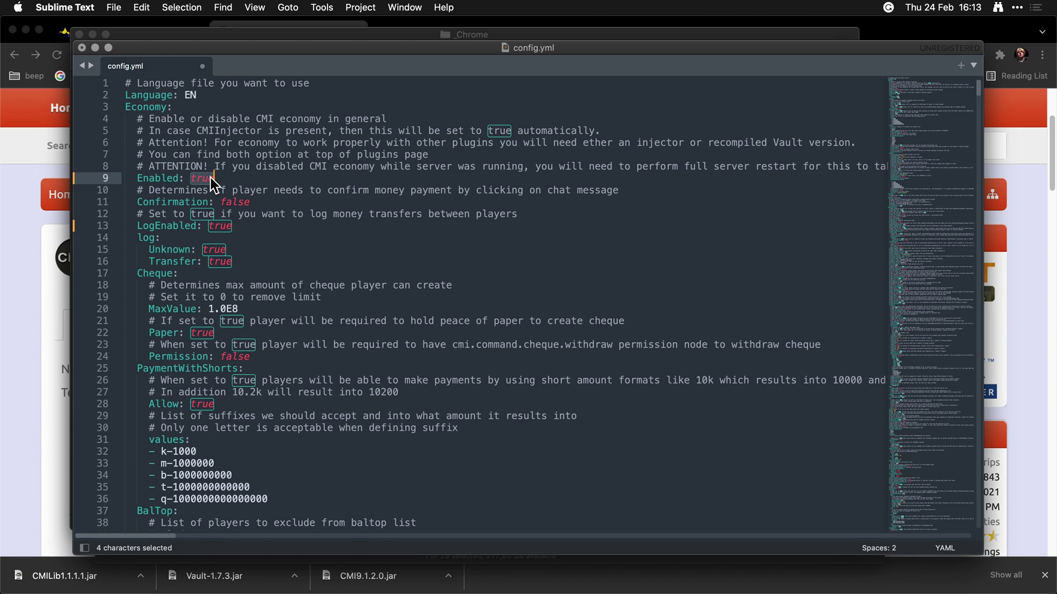
key("super+s")
key("super+Tab")
key("super+Tab")
key("super+Tab")
key("super+Tab")
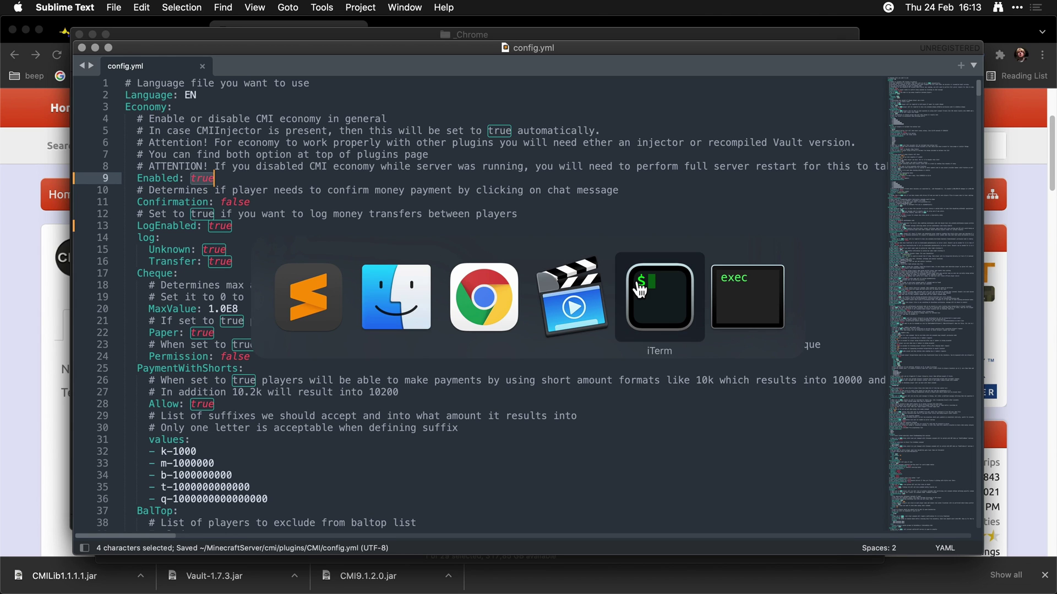
Step: Change into MinecraftServer/cmi and run ./1MB-minecraft.sh to start the server
type("cd MinecraftServer/cmi")
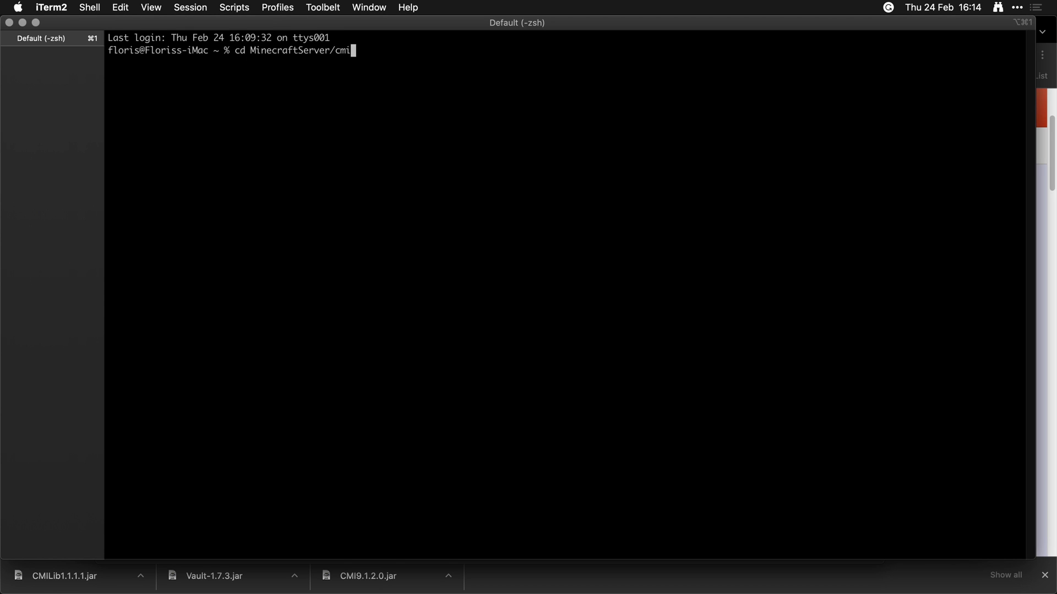
key("Return")
type("./1MB-minecraft.sh")
key("Return")
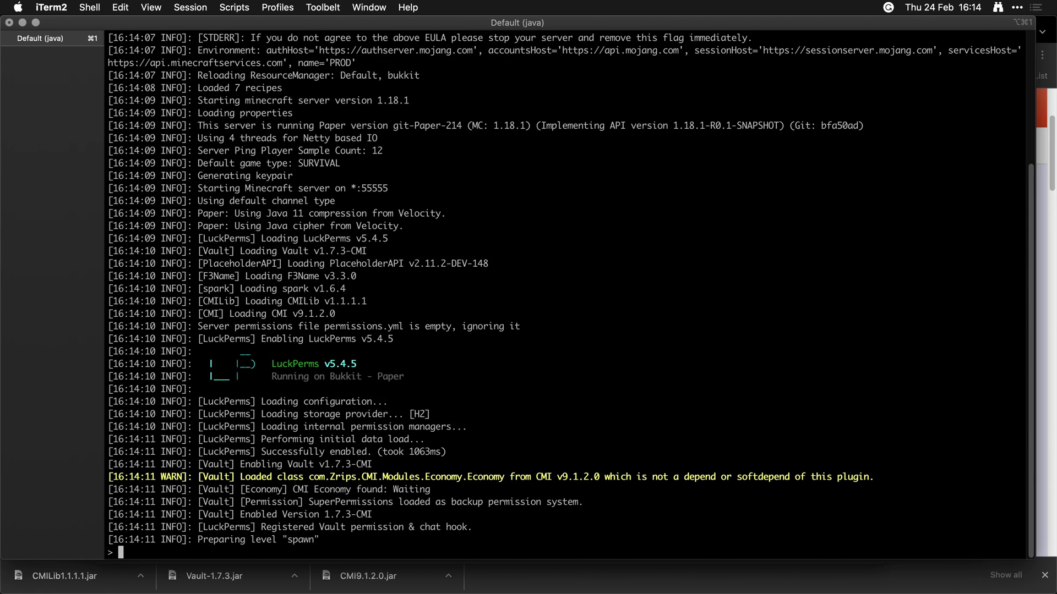
Step: Scroll the startup log to confirm CMI loaded 245 worth values and hooked its economy
key("super+Tab")
key("super+Tab")
key("super+Tab")
key("super+Tab")
key("super+Tab")
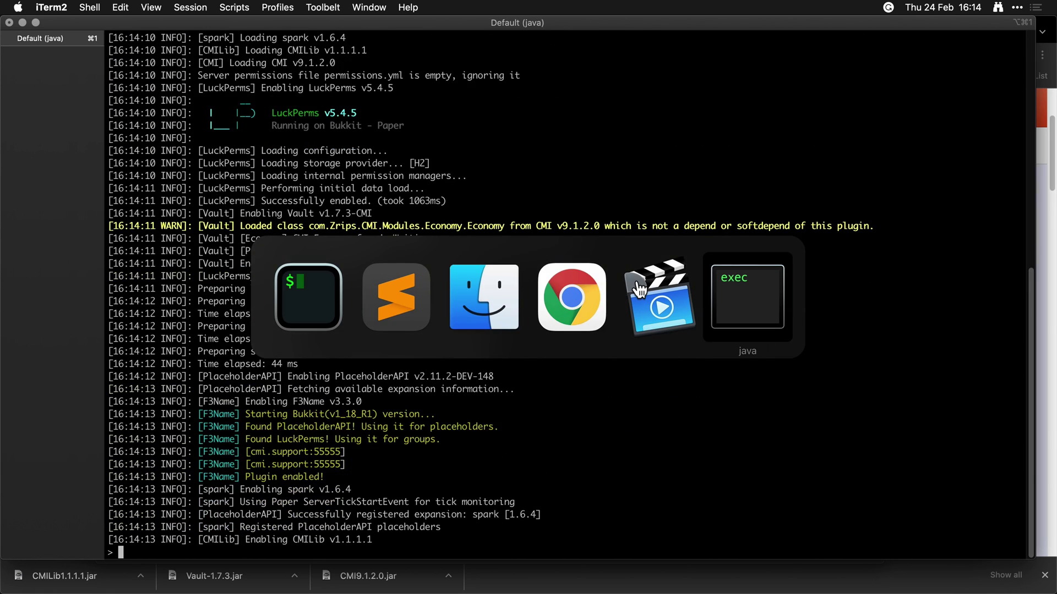
key("super+Tab")
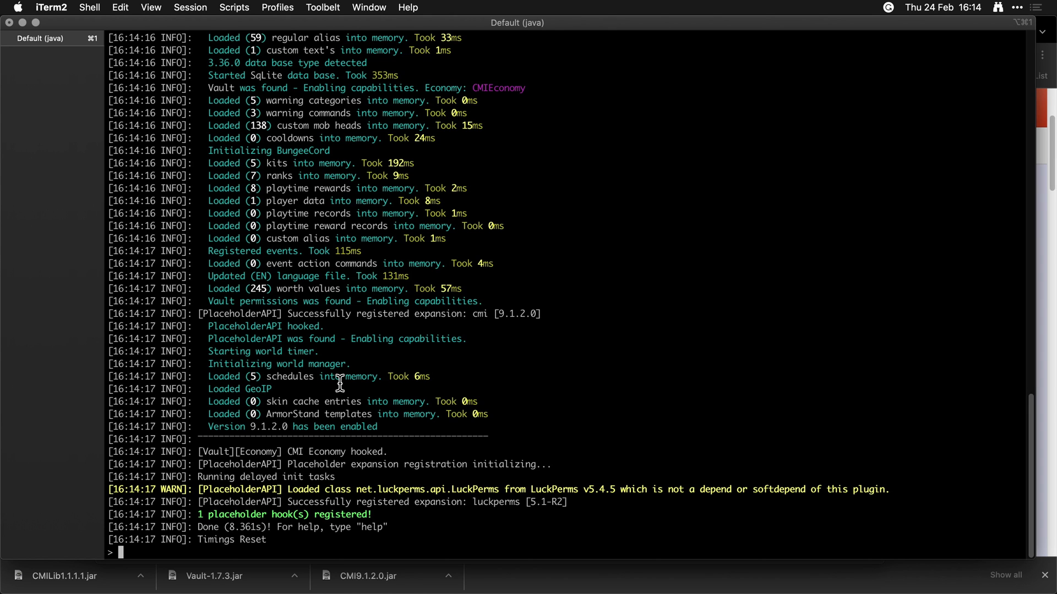
scroll(340, 383, "up", 10)
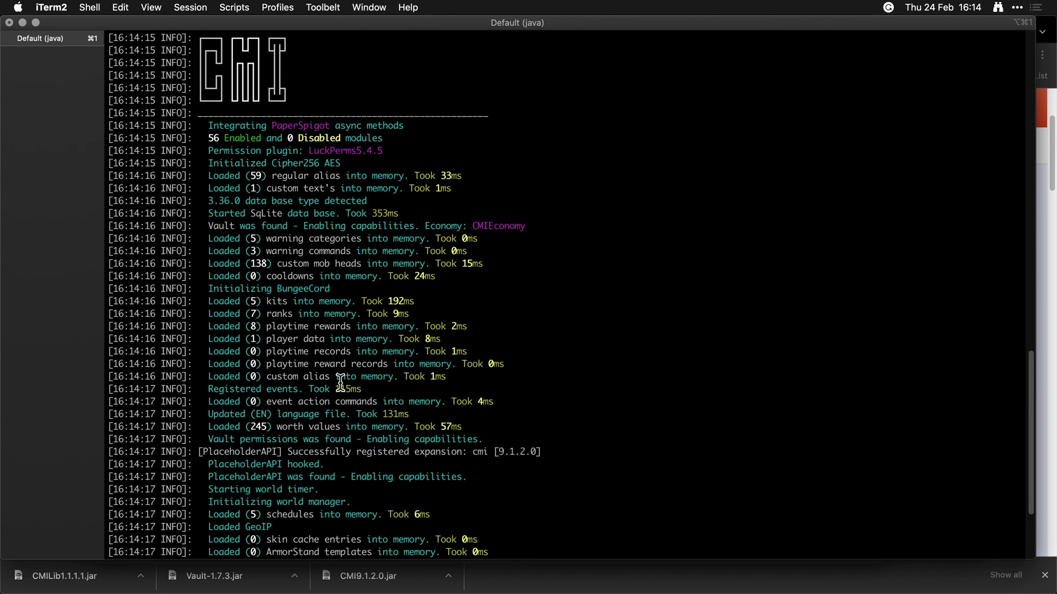
scroll(340, 383, "up", 6)
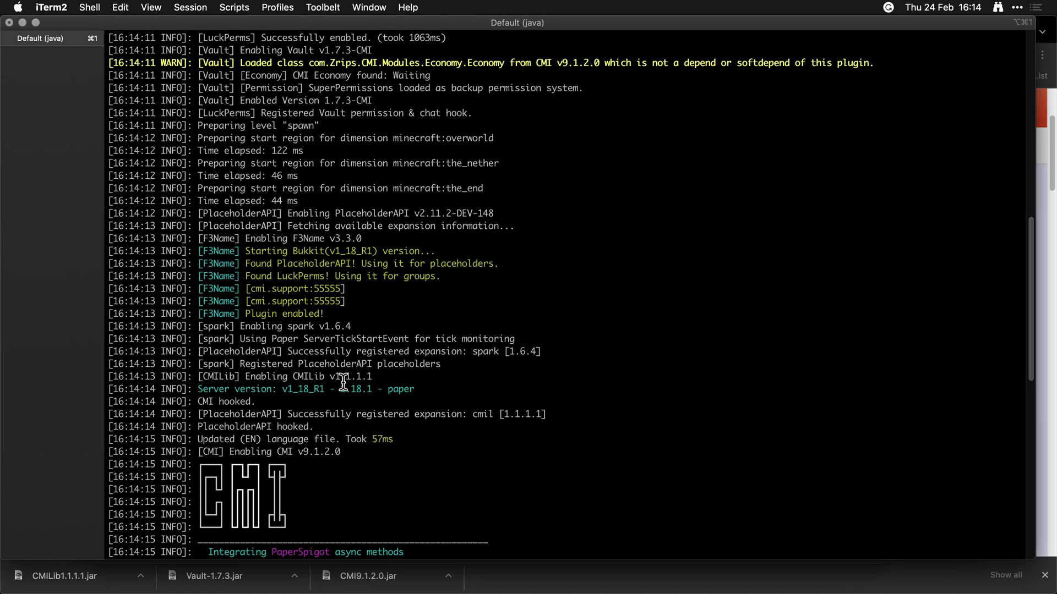
scroll(344, 382, "up", 12)
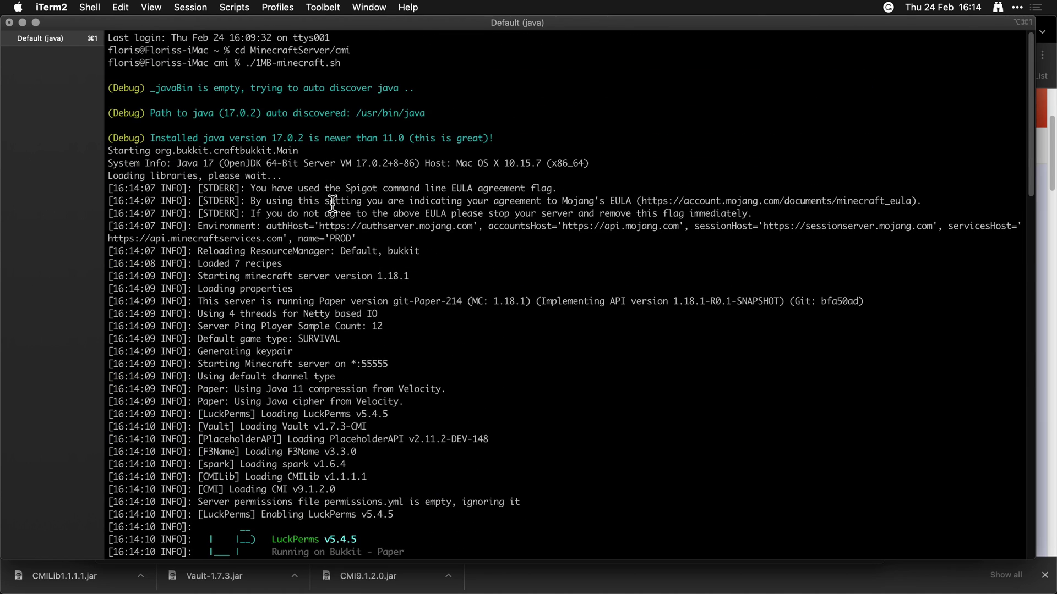
scroll(292, 308, "down", 2)
scroll(289, 318, "down", 20)
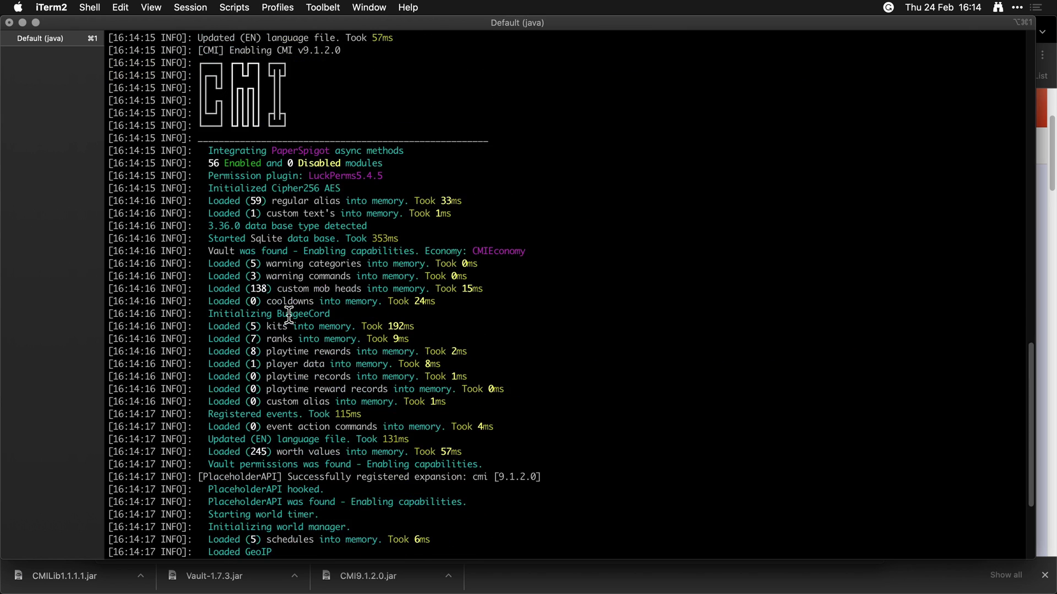
key("super+Tab")
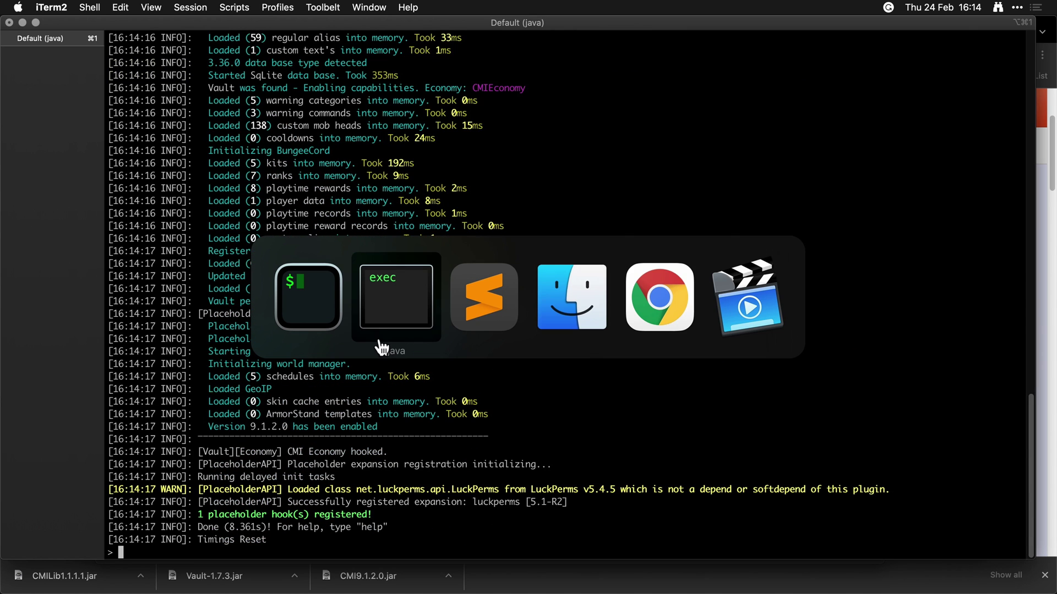
Step: Open latest.log from the cmi server's logs folder in Console
left_click(587, 314)
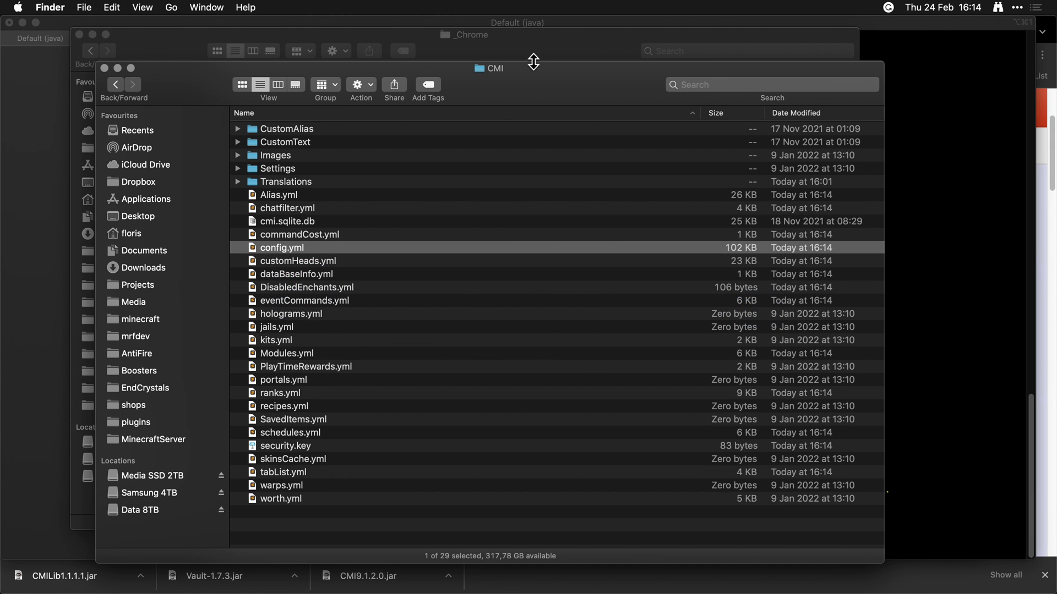
right_click(478, 69)
left_click(477, 94)
left_click(278, 159)
double_click(278, 160)
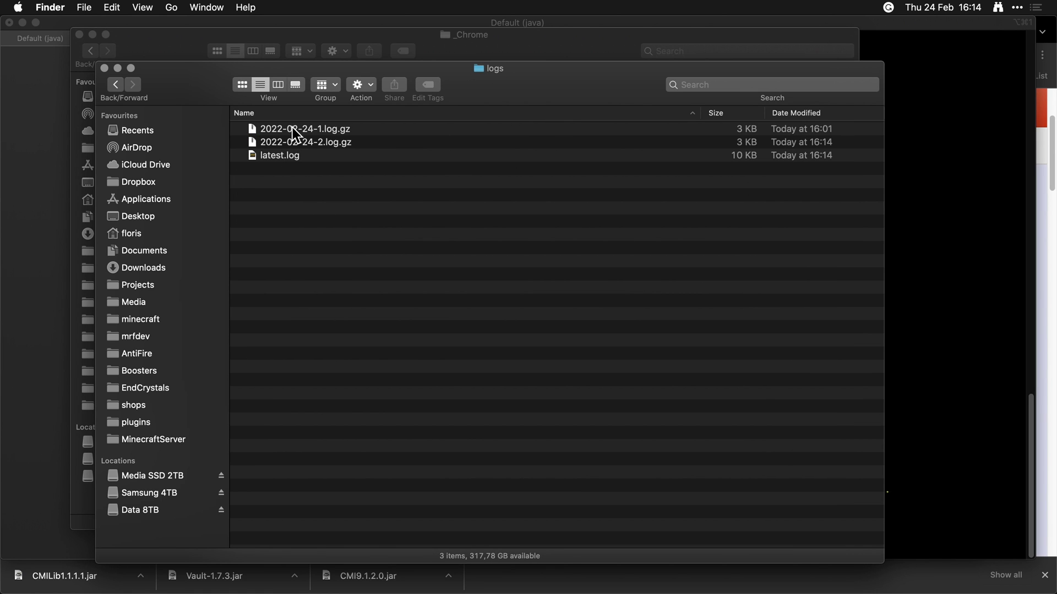
double_click(295, 156)
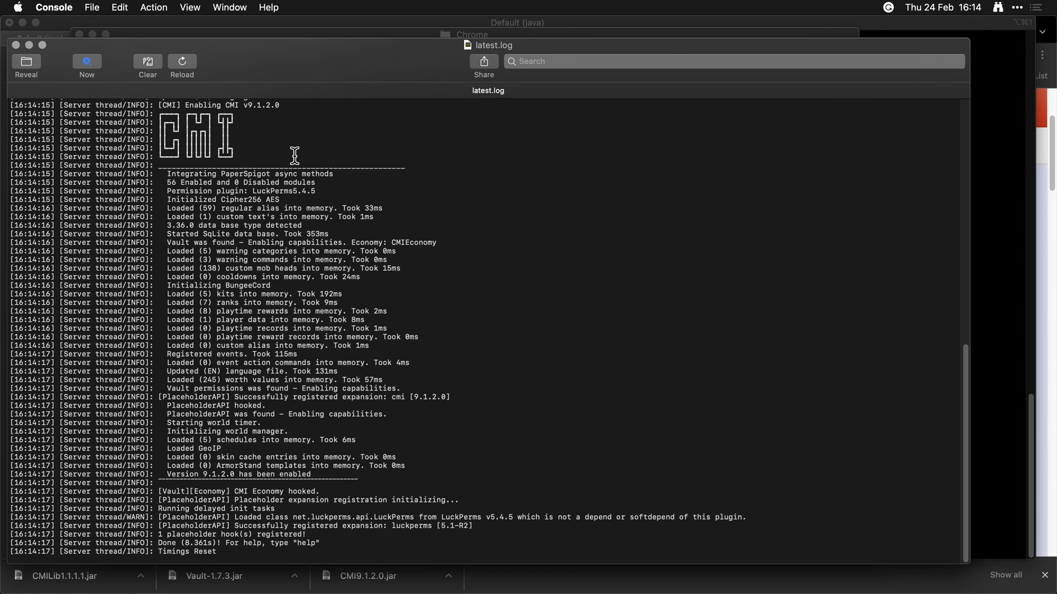
Step: Run pl in the server console and check latest.log lists the 7 loaded plugins
key("super+Tab")
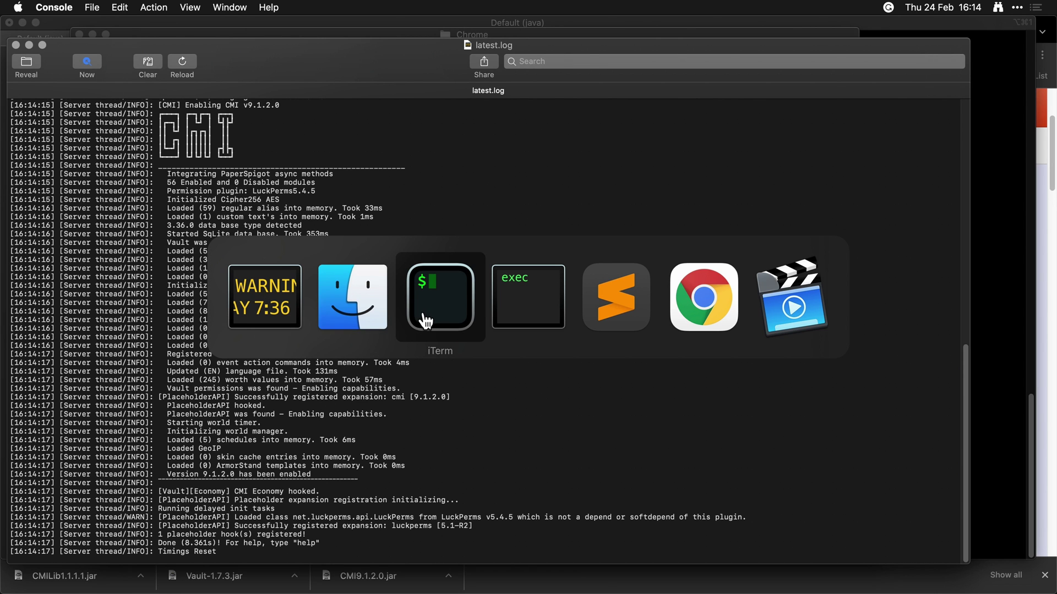
left_click(425, 316)
type("pl")
key("Return")
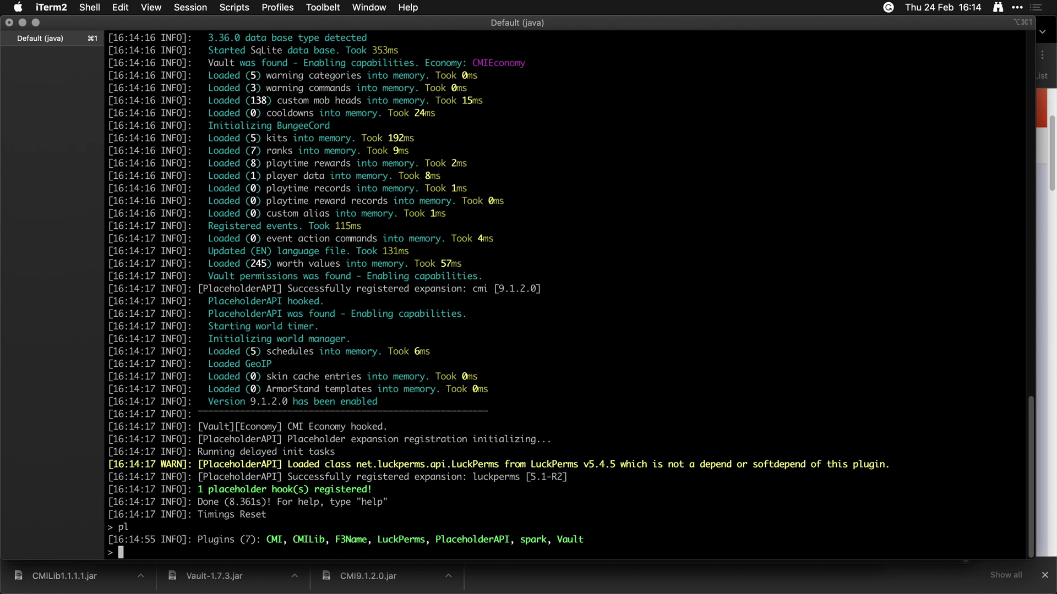
key("super+Tab")
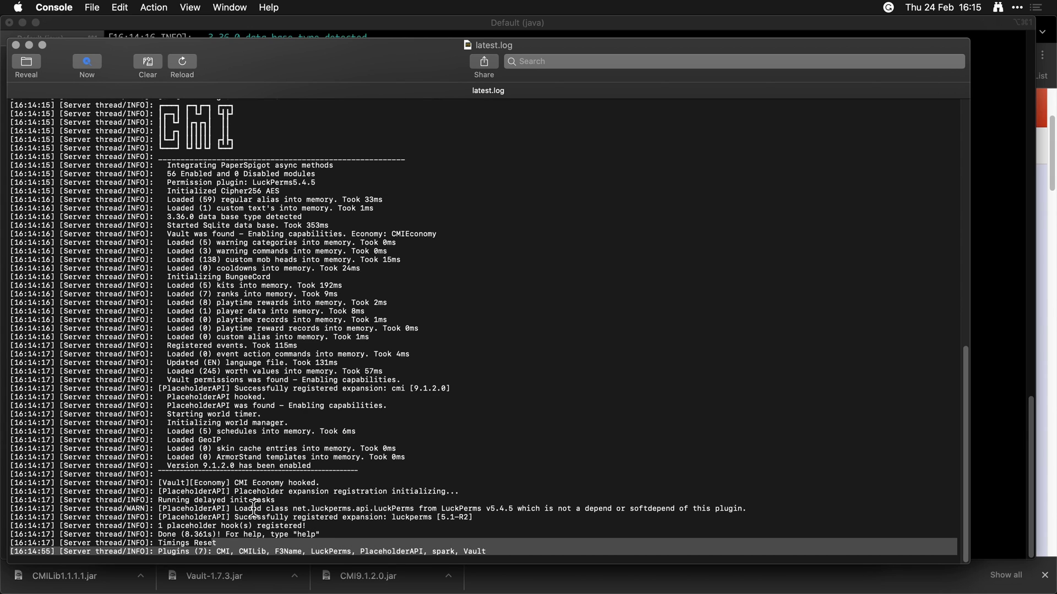
scroll(278, 328, "up", 15)
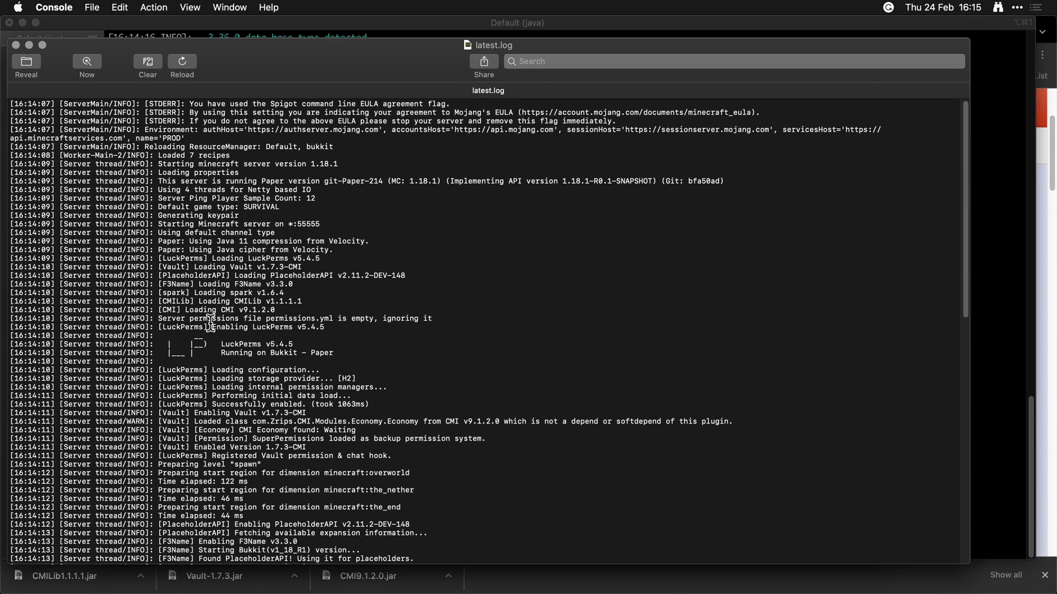
key("super+Tab")
scroll(287, 315, "up", 20)
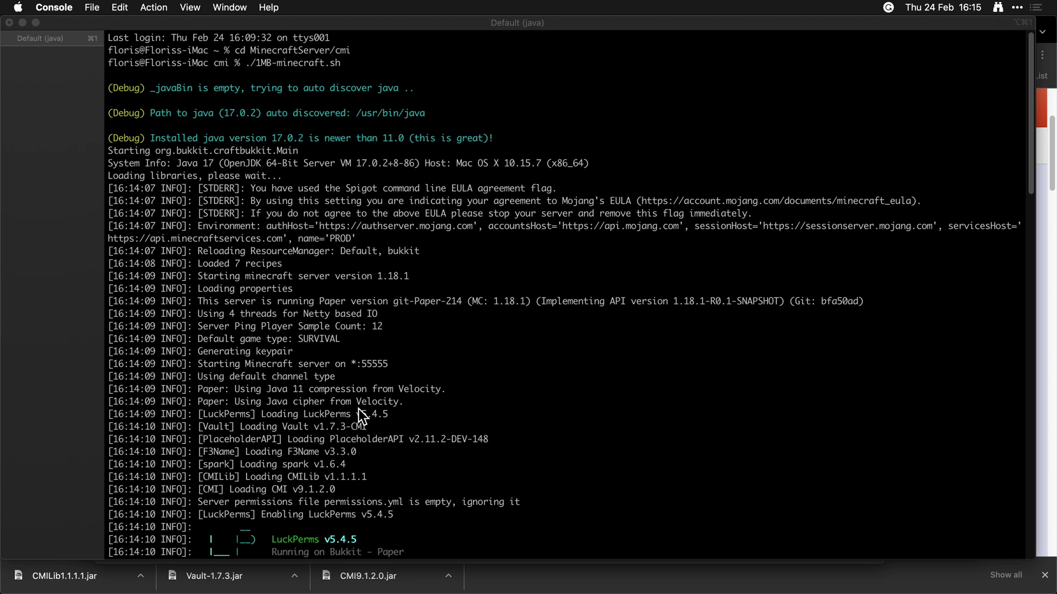
Step: Highlight the CMI 9.1.2.0 loading line and the Vault enabling line in the server log
scroll(357, 366, "down", 5)
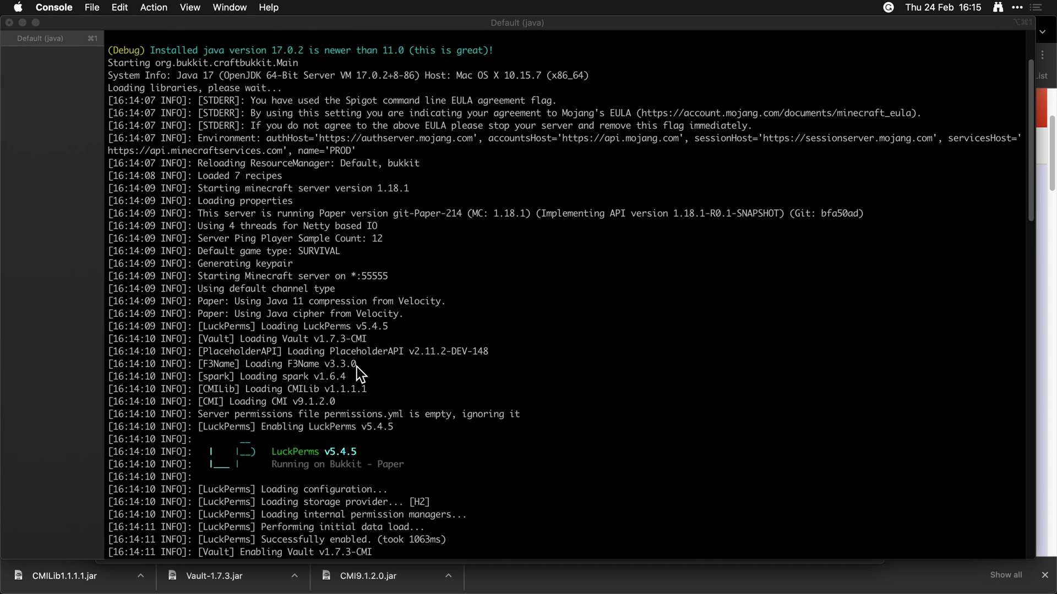
scroll(357, 367, "down", 2)
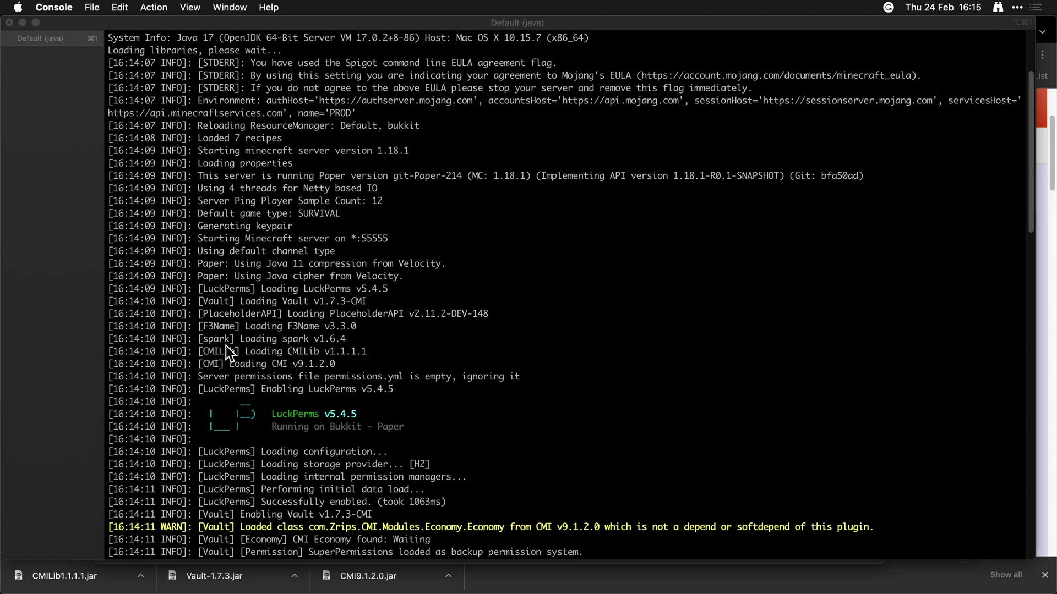
left_click(200, 351)
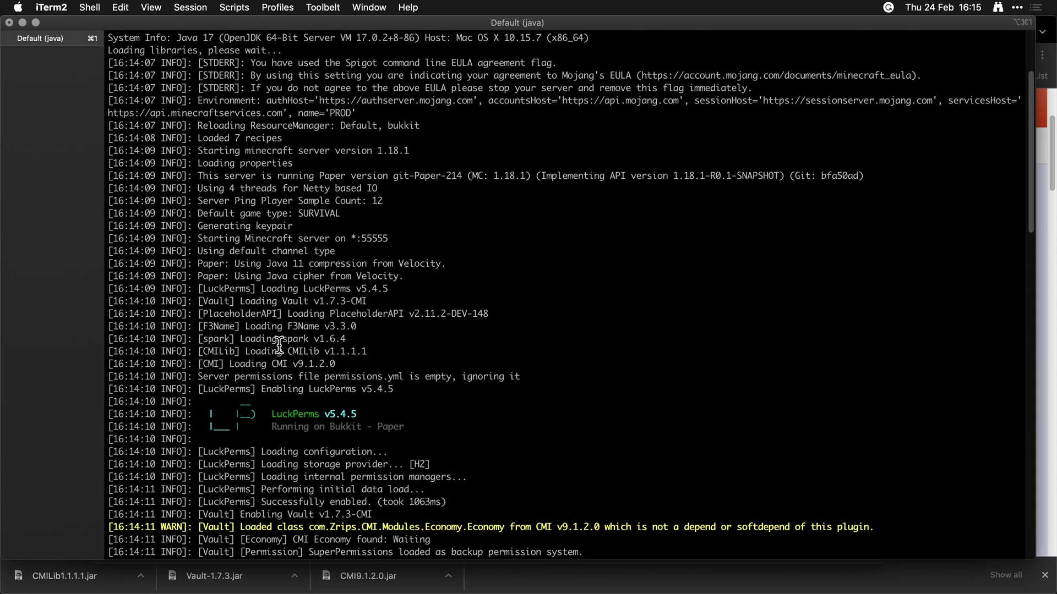
mouse_move(366, 352)
left_mouse_down()
mouse_move(199, 359)
mouse_move(359, 363)
left_mouse_up()
scroll(359, 364, "down", 4)
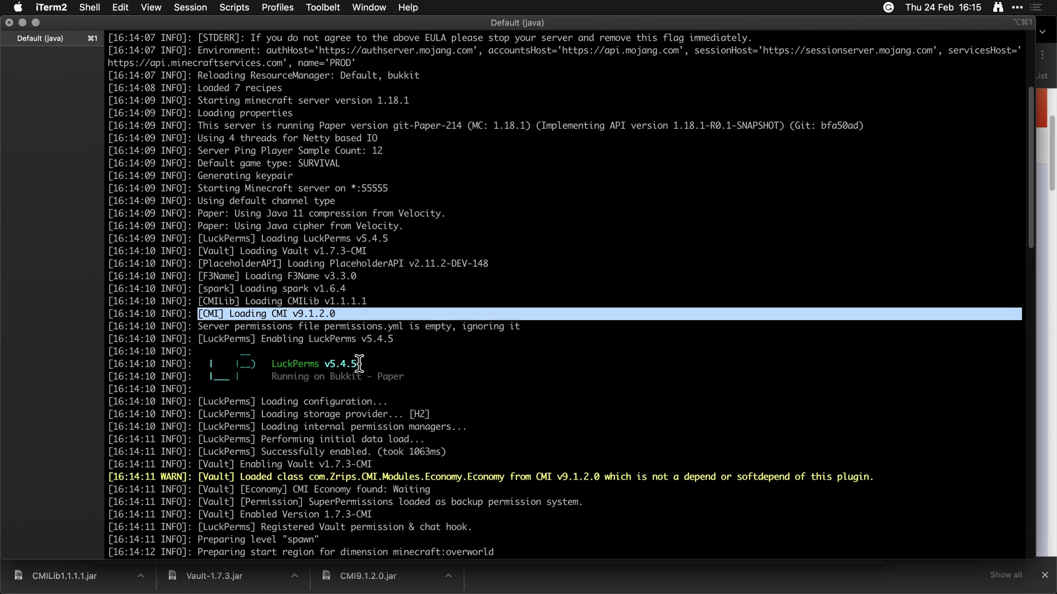
left_click_drag(192, 425, 333, 428)
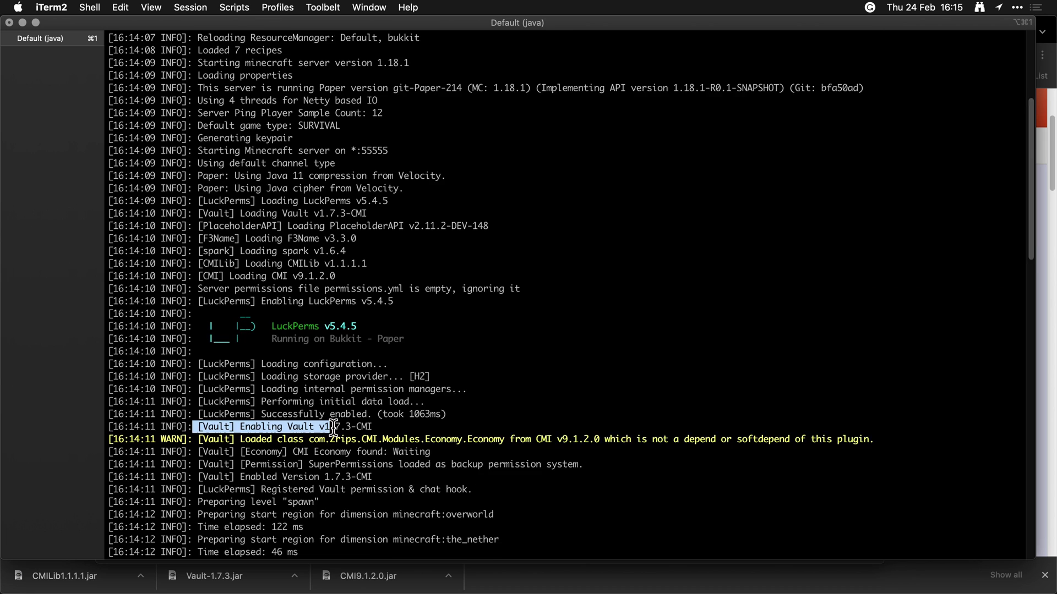
Step: Scroll down and highlight the "[Vault][Economy] CMI Economy hooked." log line
scroll(333, 429, "down", 2)
scroll(333, 427, "down", 10)
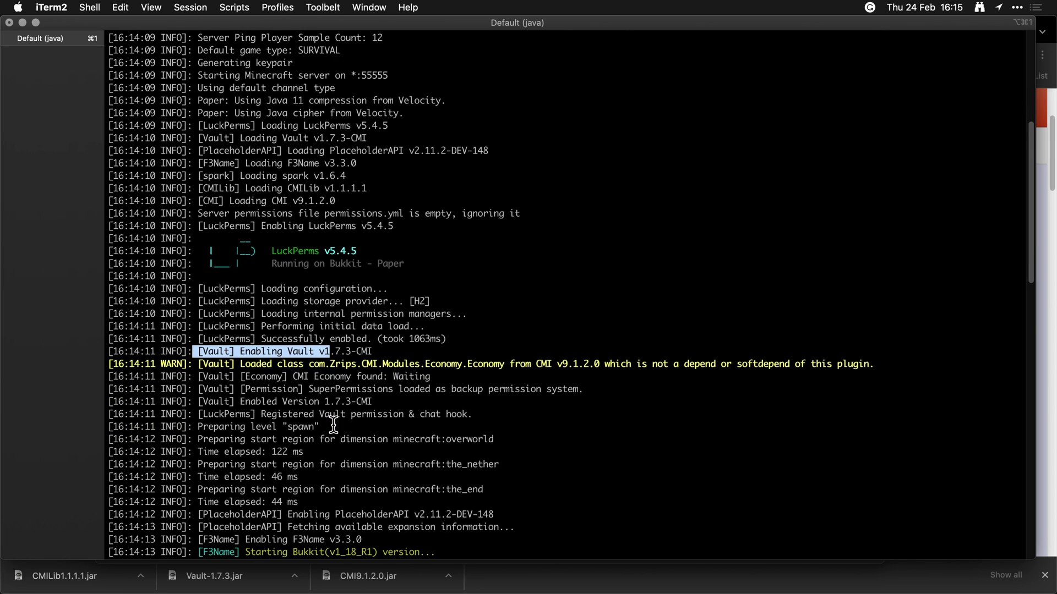
scroll(333, 419, "down", 5)
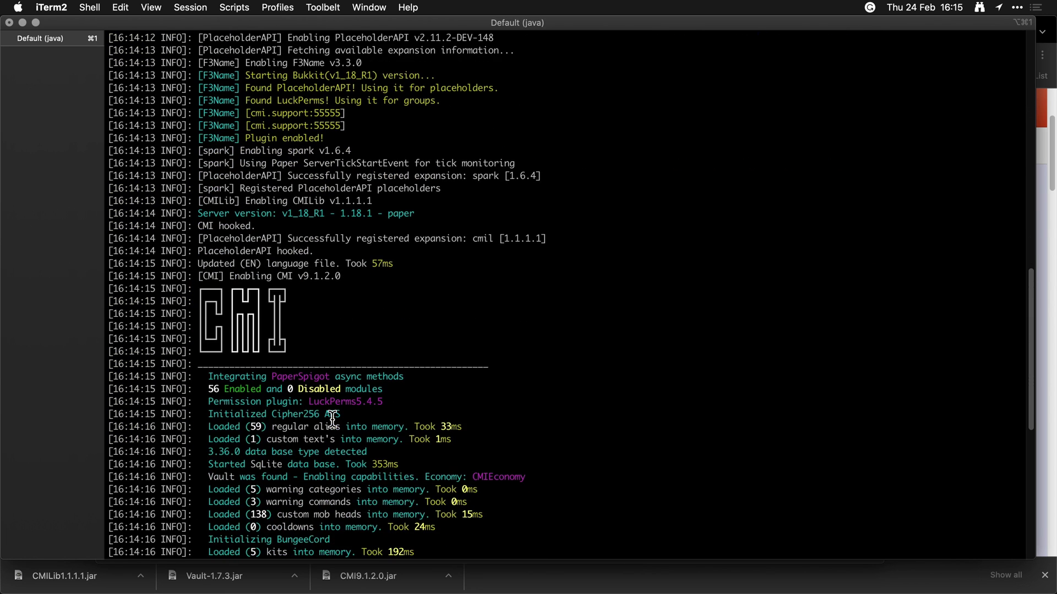
scroll(332, 419, "down", 2)
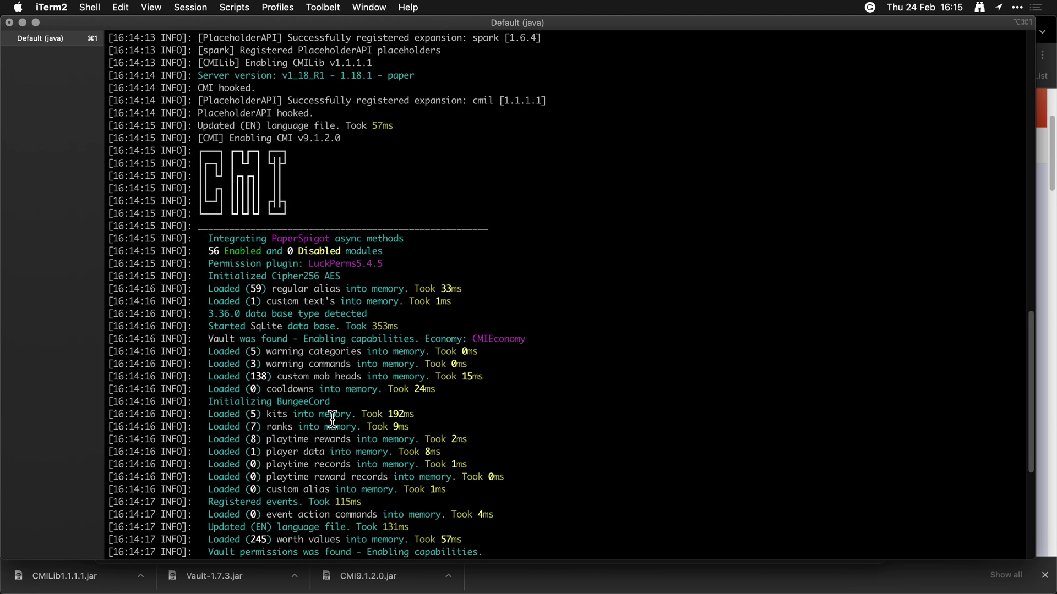
scroll(332, 419, "down", 3)
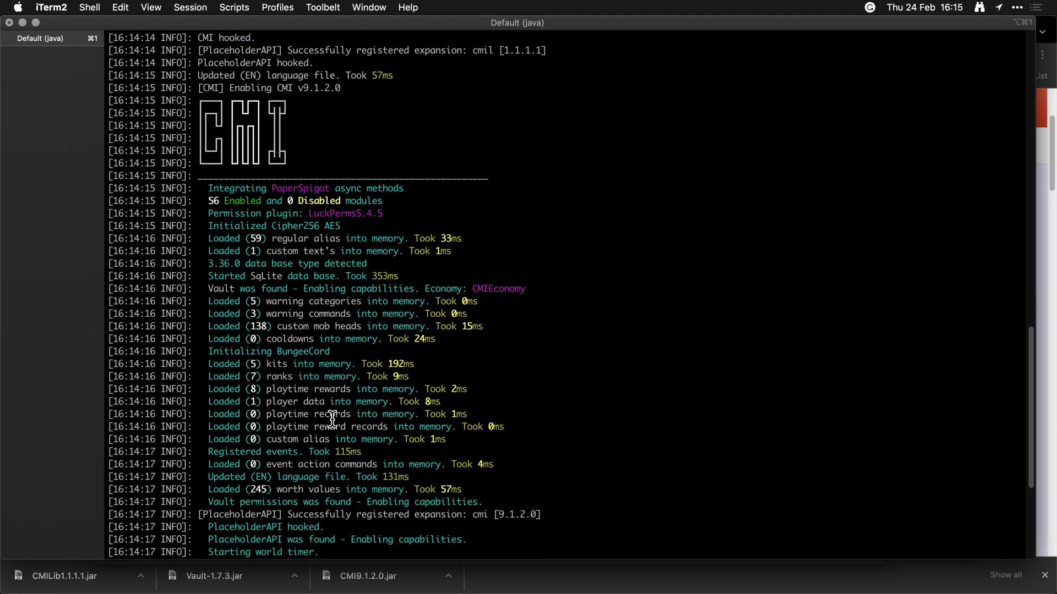
scroll(332, 419, "down", 4)
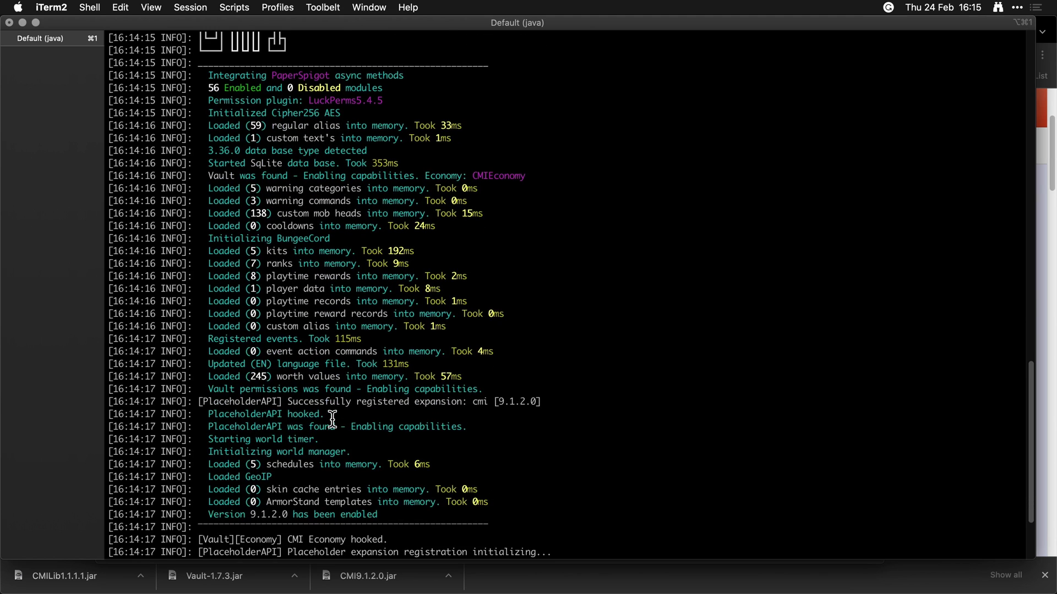
scroll(332, 419, "down", 2)
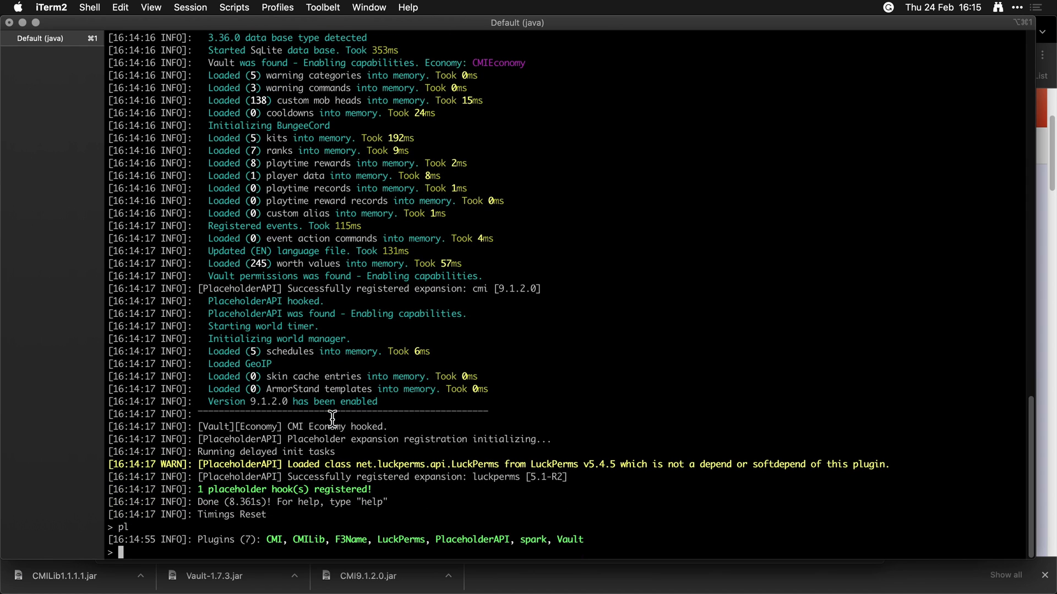
left_click_drag(389, 425, 194, 423)
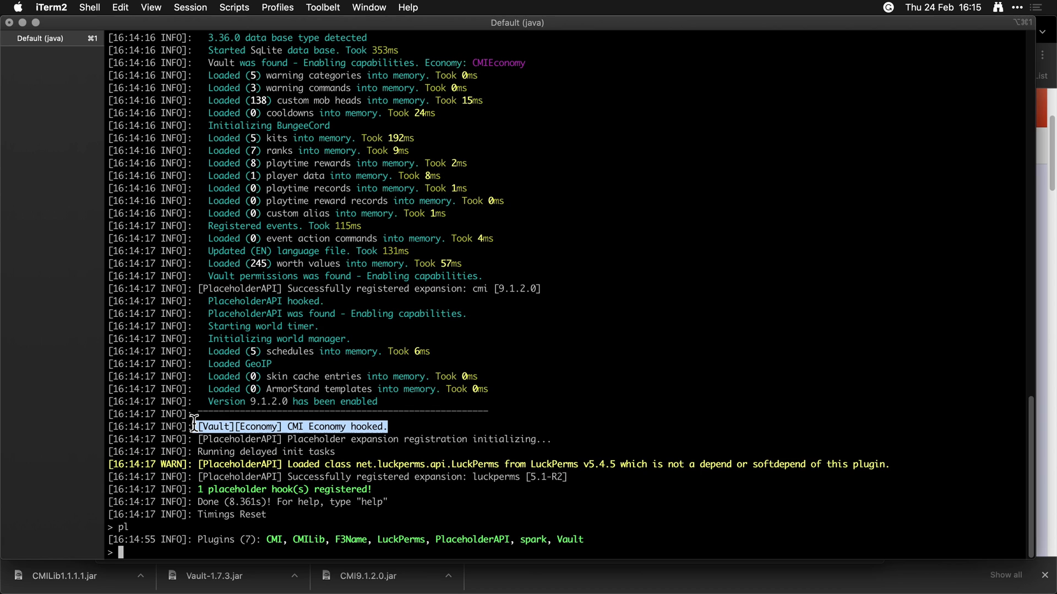
Step: Run cmi version and highlight CMI economy: Enabled, Vault 1.7.3-CMI and the disabled votifier module
left_click(229, 371)
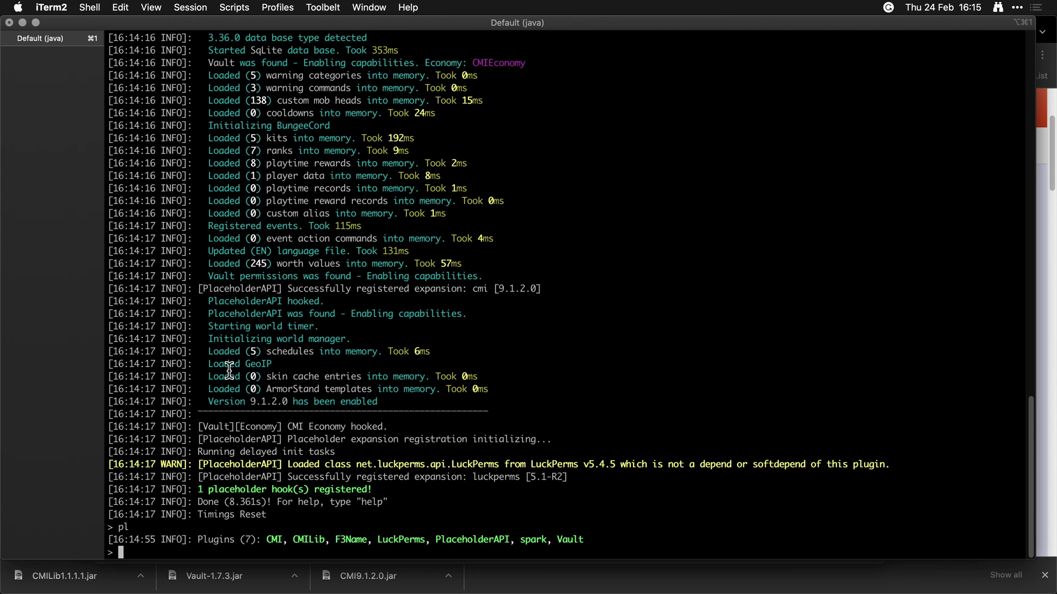
type("cmi version")
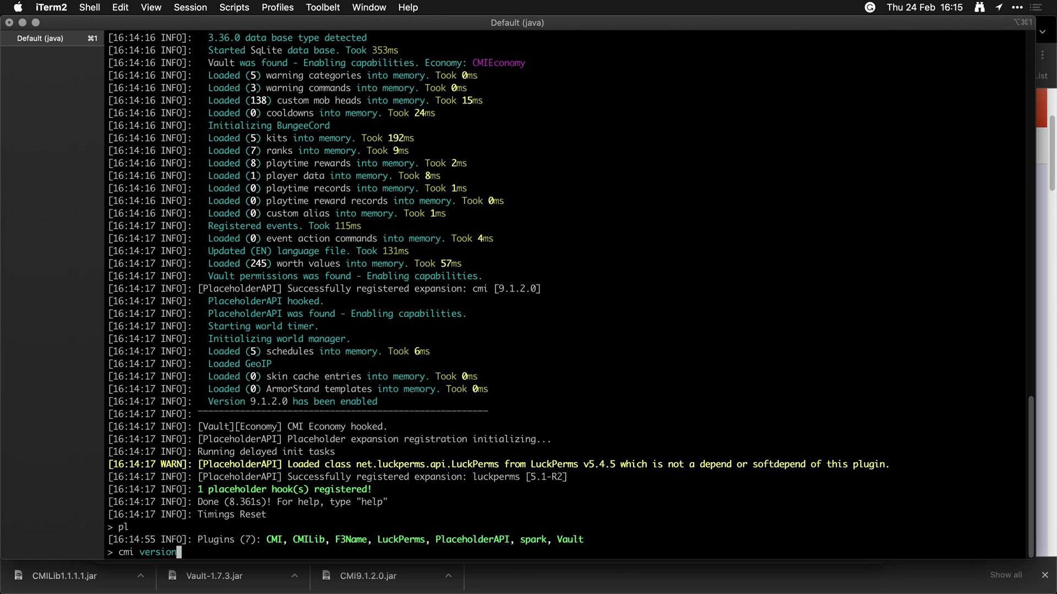
key("Return")
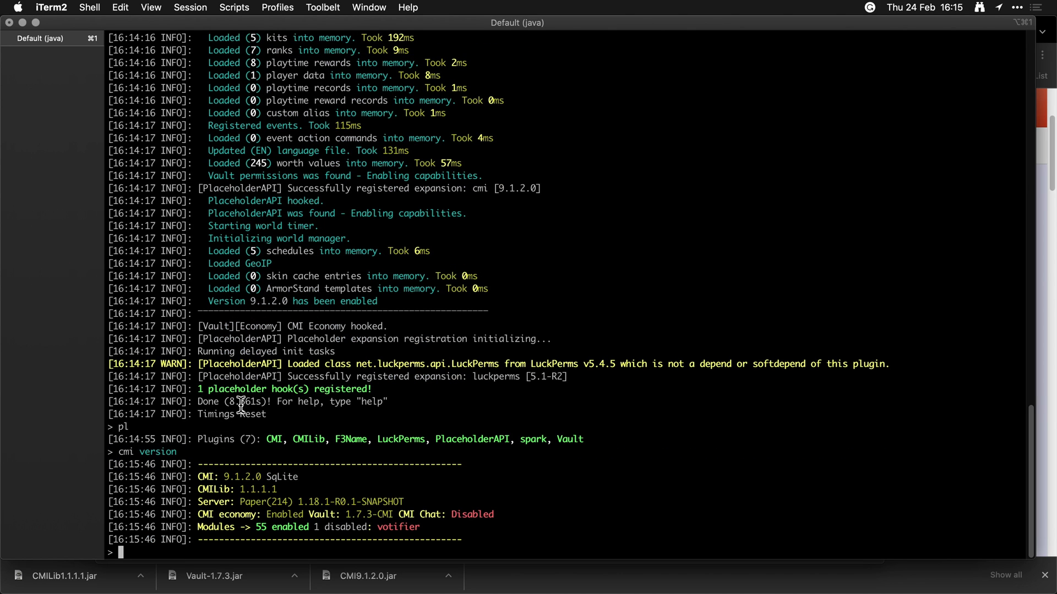
left_click_drag(198, 514, 394, 516)
left_click(310, 517)
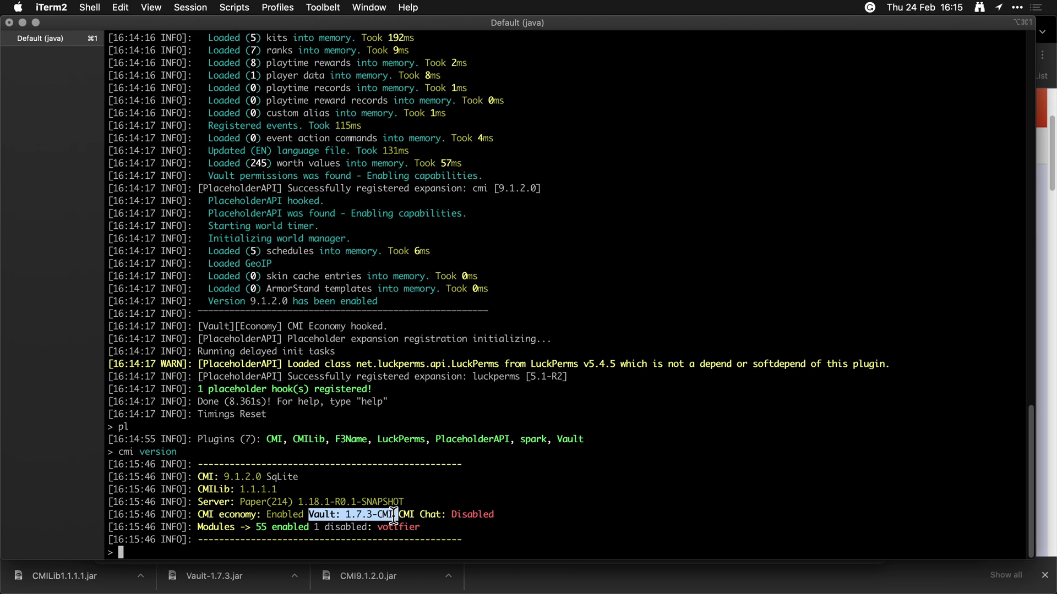
left_click(320, 517)
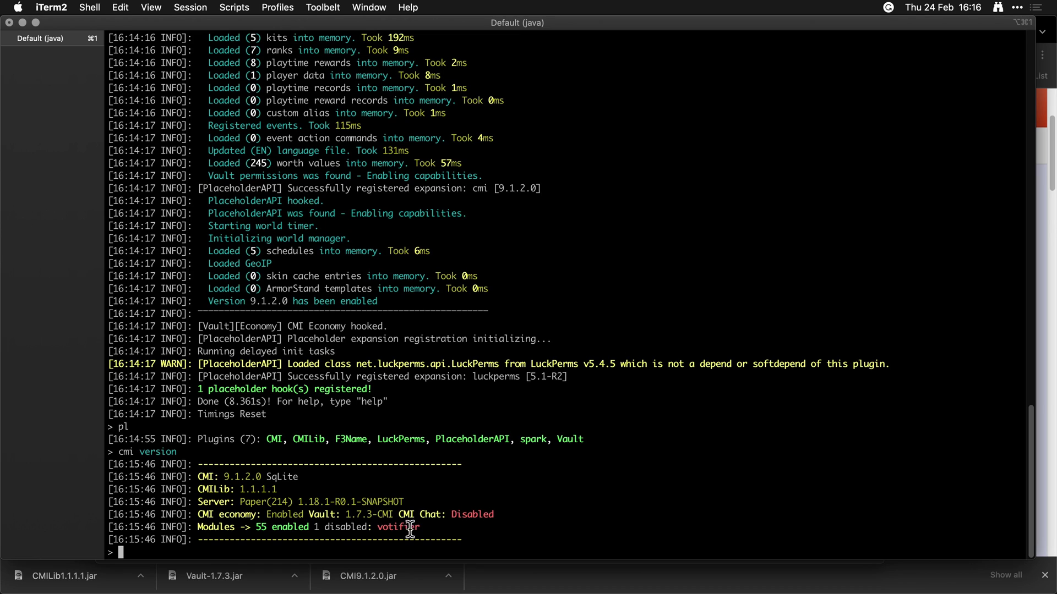
double_click(390, 527)
left_click_drag(199, 515, 305, 515)
Step: Run cmi checkcommand for buy, sell and worth
left_click(319, 480)
type("cmi checkcommand buy")
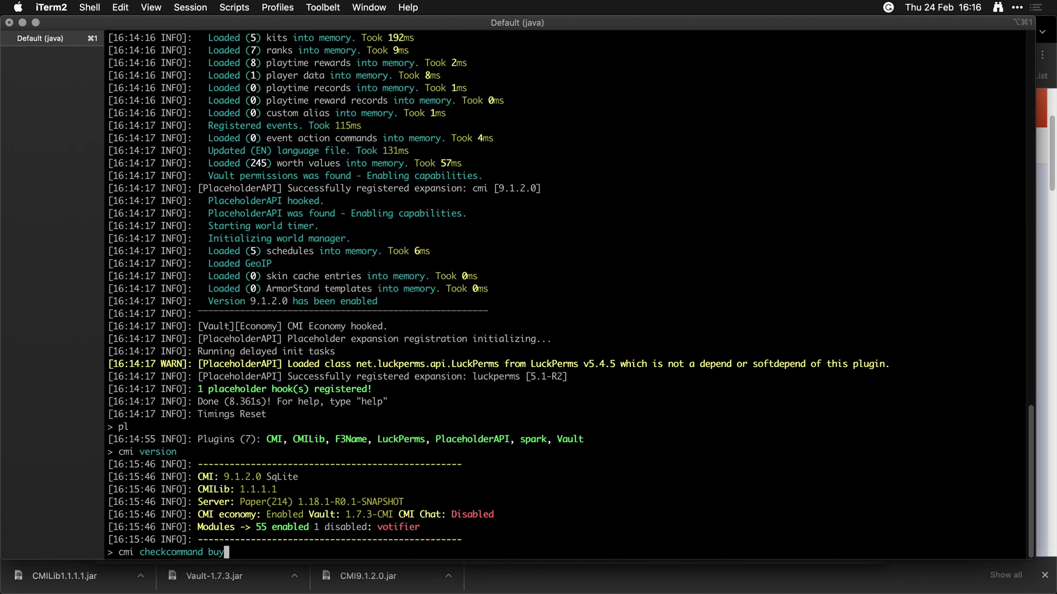
key("Return")
key("Up")
key("BackSpace")
key("BackSpace")
key("BackSpace")
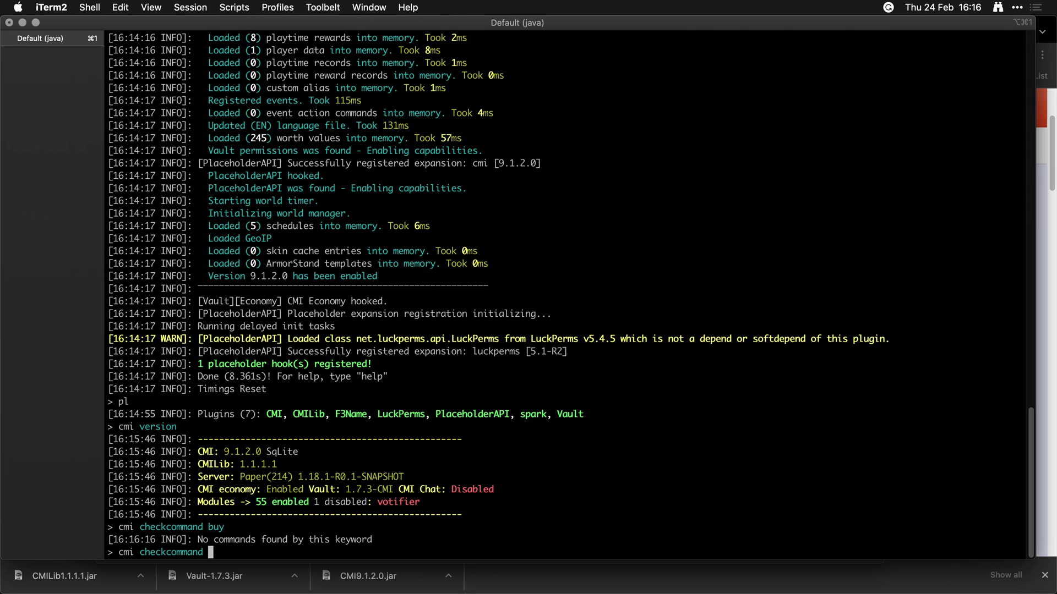
type("sell")
key("Return")
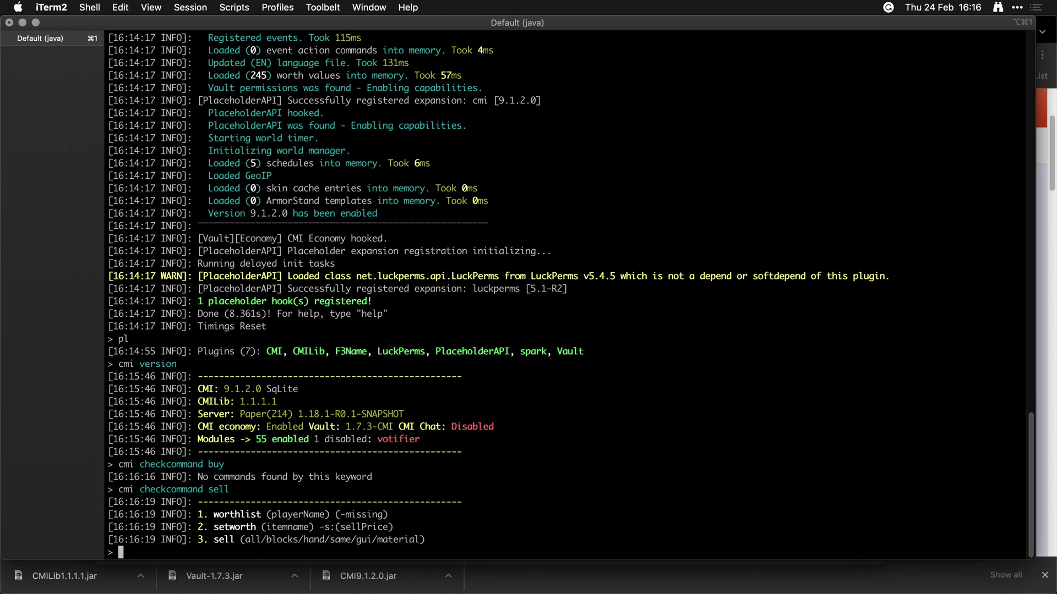
key("Up")
key("BackSpace")
key("BackSpace")
key("BackSpace")
key("BackSpace")
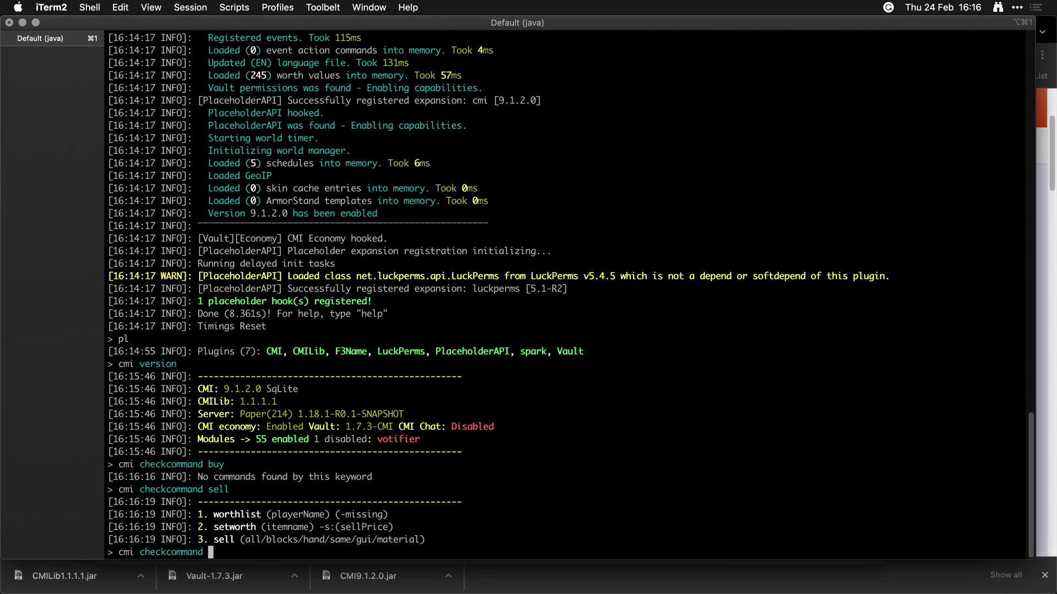
type("worth")
key("Return")
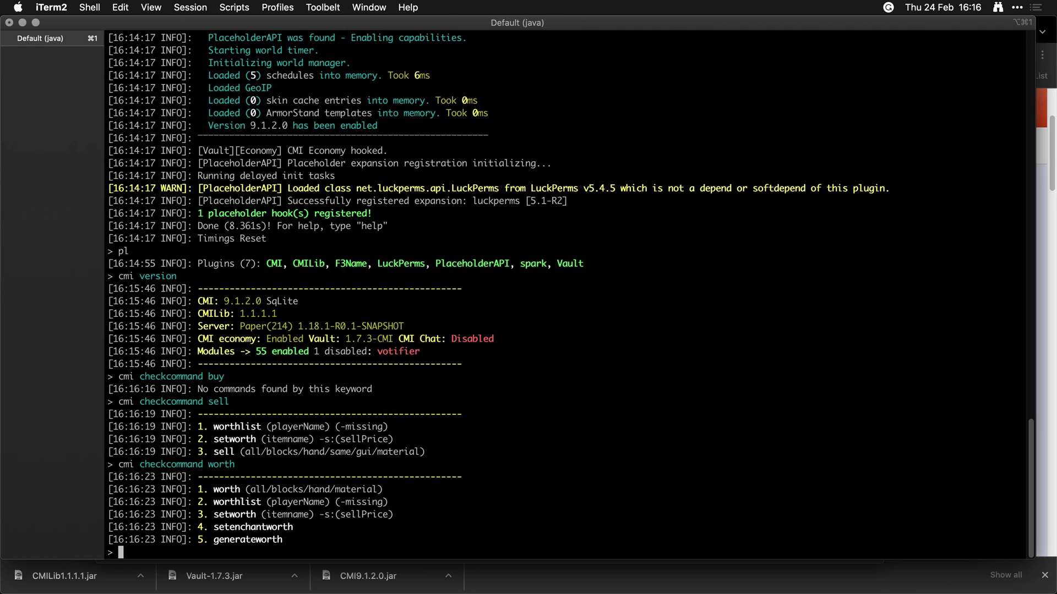
Step: Run cmi checkperm for buy, sell and worth
type("cmi checkperm buy")
key("Return")
key("Up")
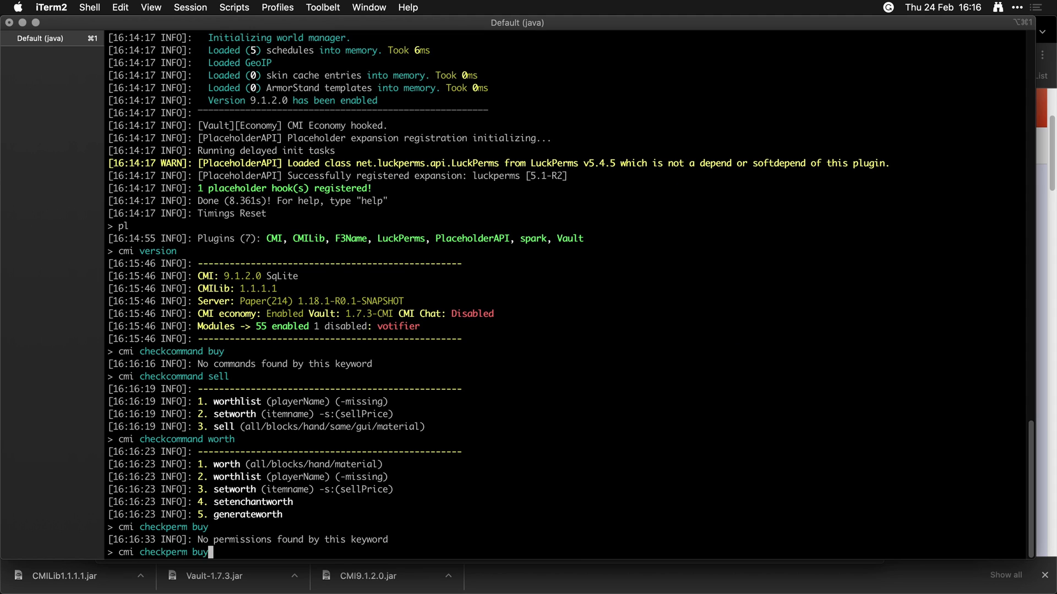
key("BackSpace")
key("BackSpace")
key("BackSpace")
type("sell")
key("Return")
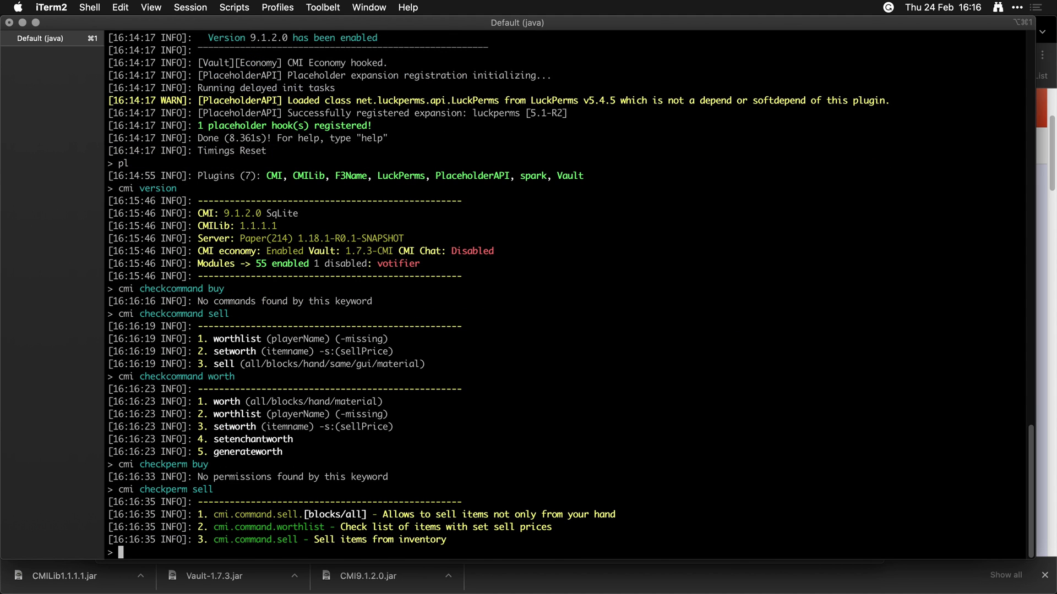
key("Up")
key("BackSpace")
key("BackSpace")
key("BackSpace")
key("BackSpace")
type("worth")
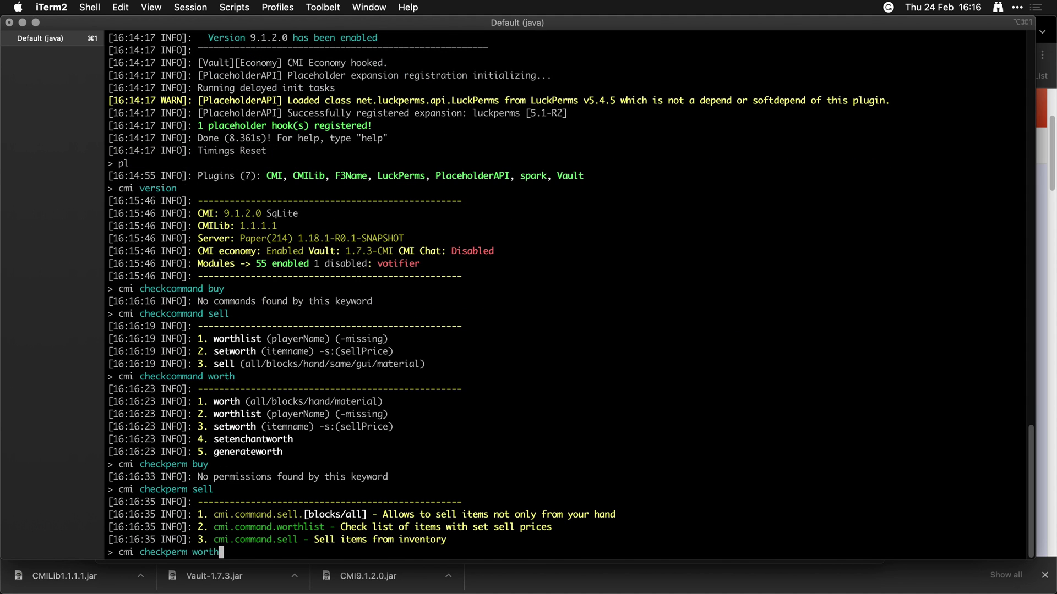
key("Return")
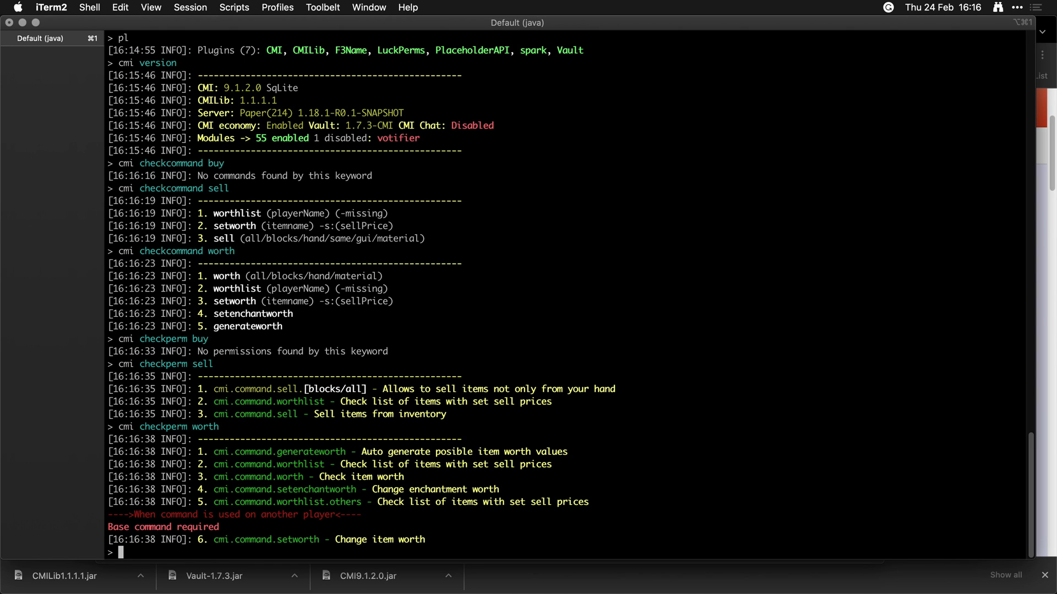
Step: Join the cmi.support:55555 server in Minecraft and try /buy, which is unknown
key("super+Tab")
key("super+Tab")
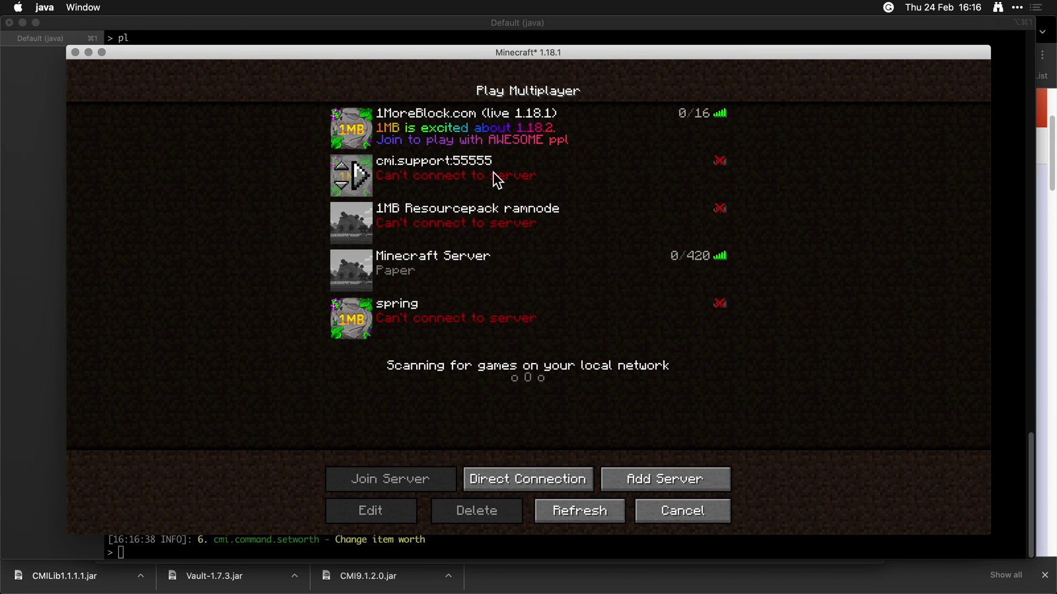
double_click(495, 174)
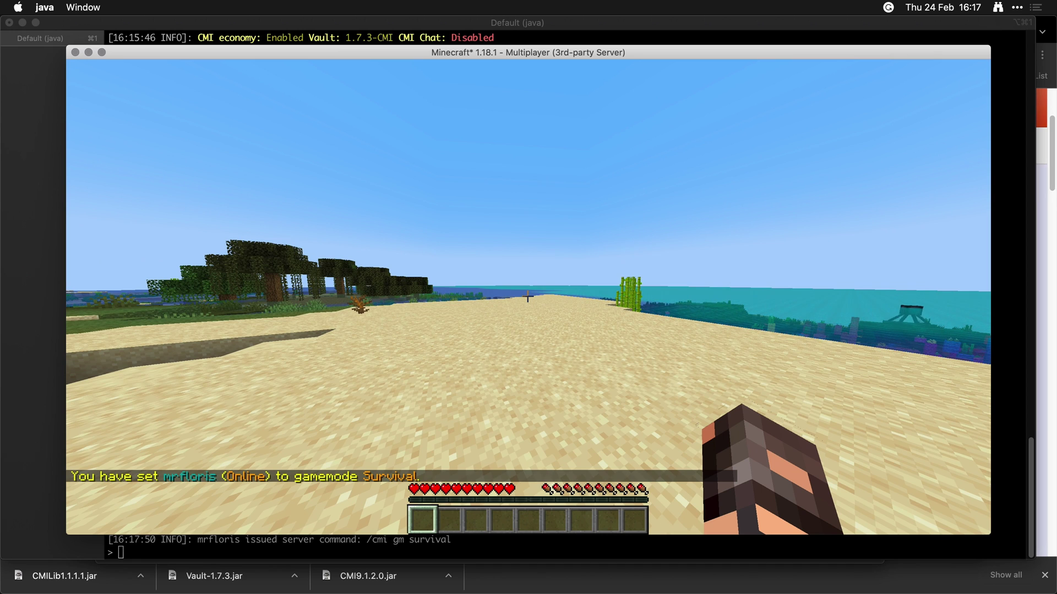
key("slash")
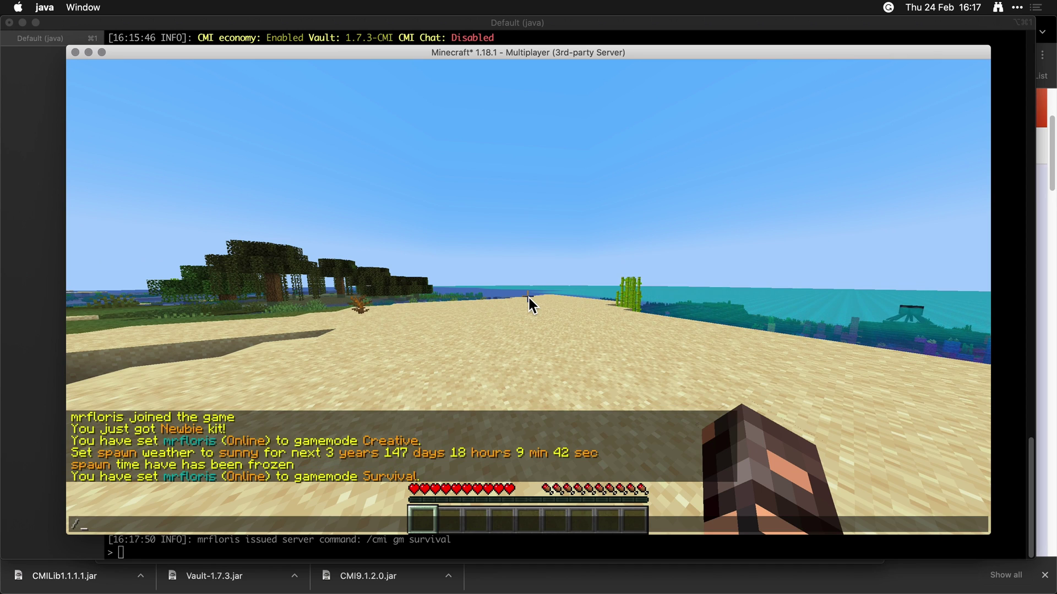
type("buy")
key("Return")
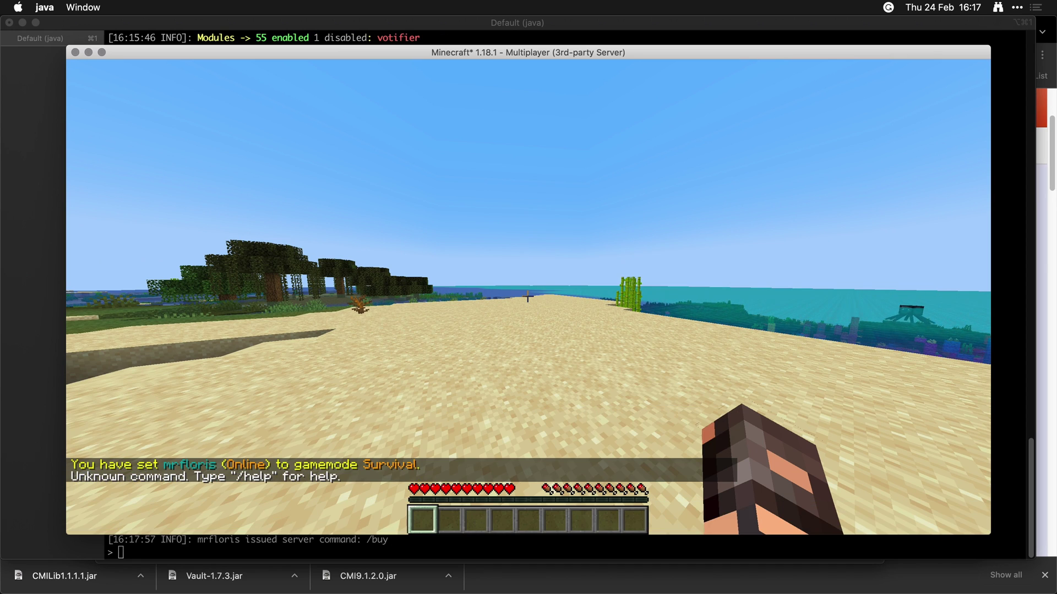
Step: Try /sell, also unknown, then check the server console logging both commands
key("slash")
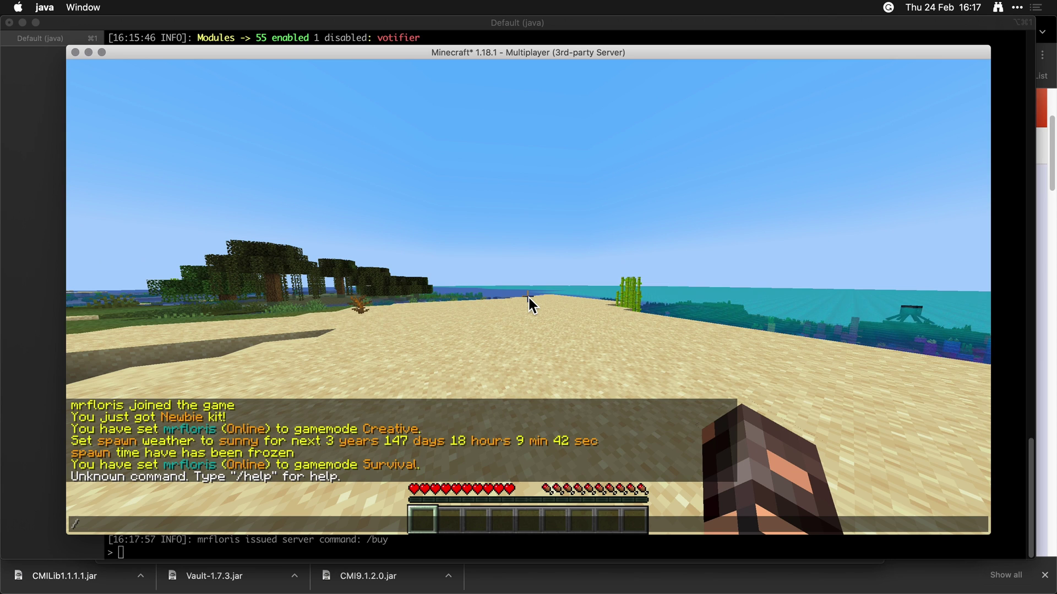
type("sell")
key("Return")
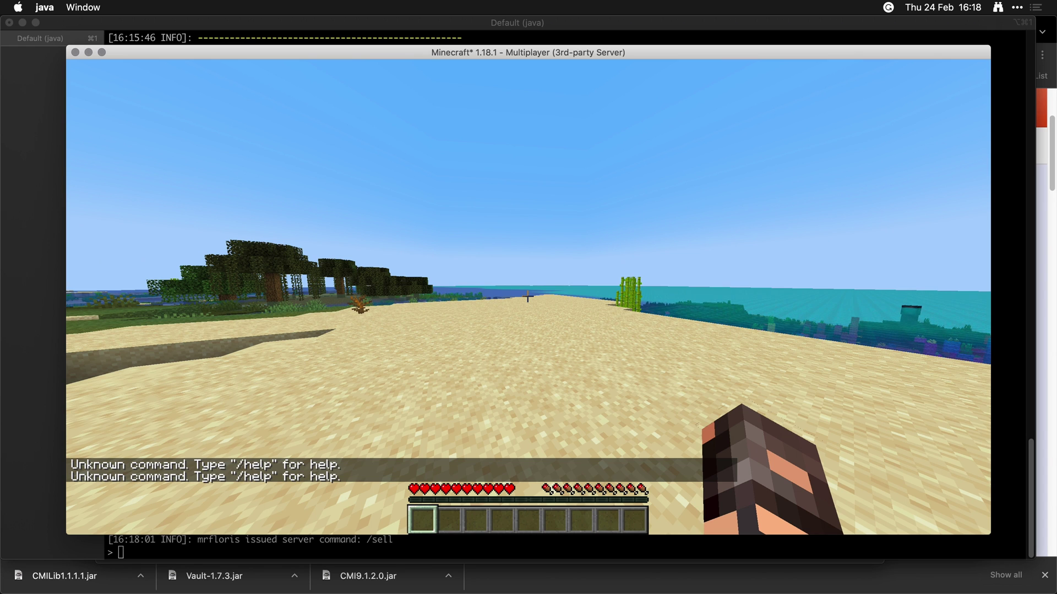
key("super+Tab")
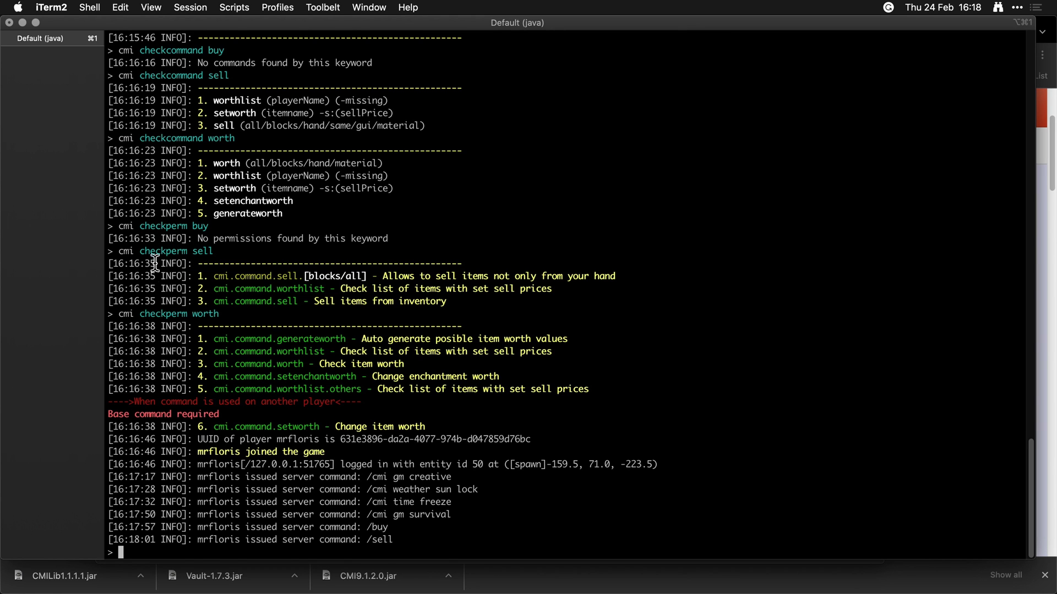
scroll(155, 259, "up", 3)
scroll(155, 264, "up", 1)
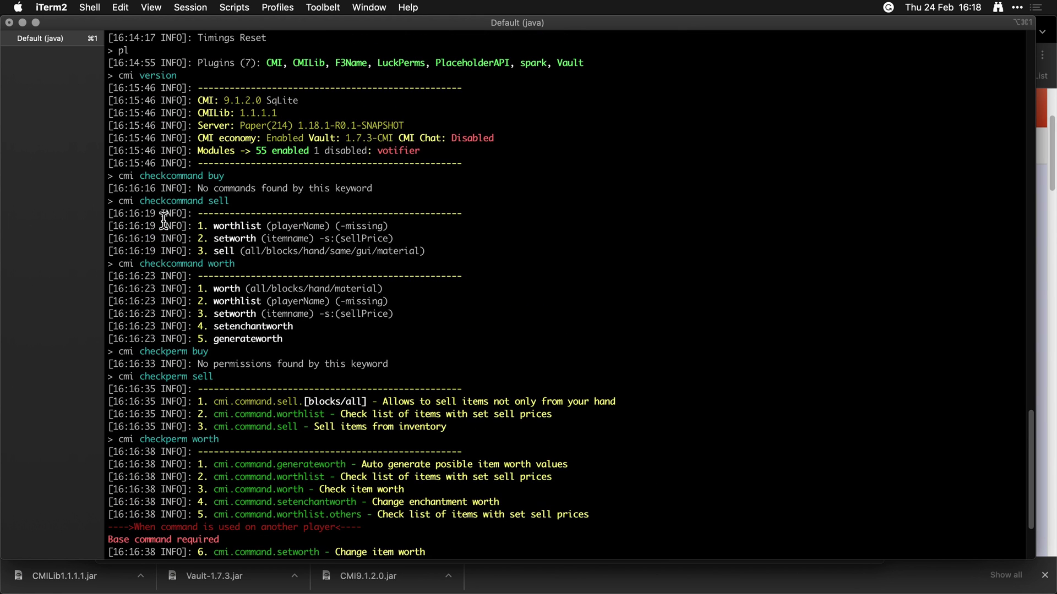
Step: Switch to Finder and move from the server's logs folder up to the cmi folder
double_click(223, 251)
key("super+Tab")
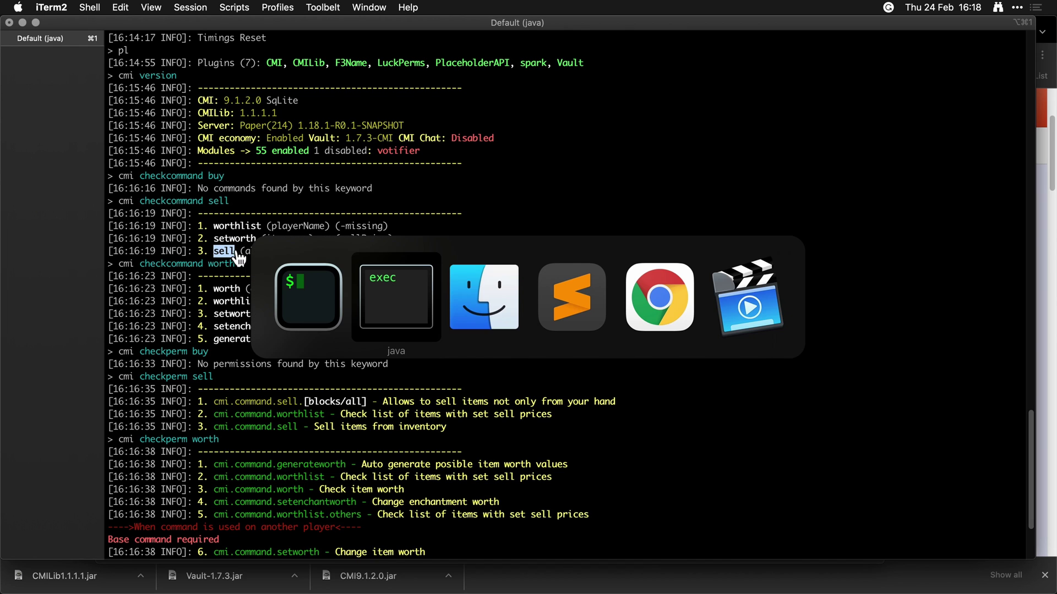
left_click(496, 297)
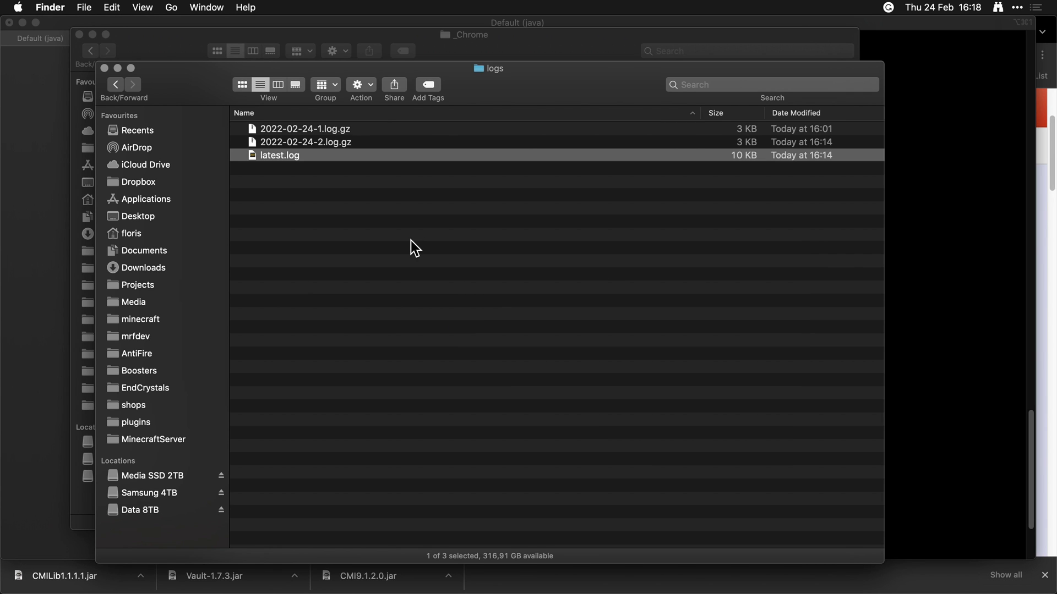
left_click(481, 71, "super")
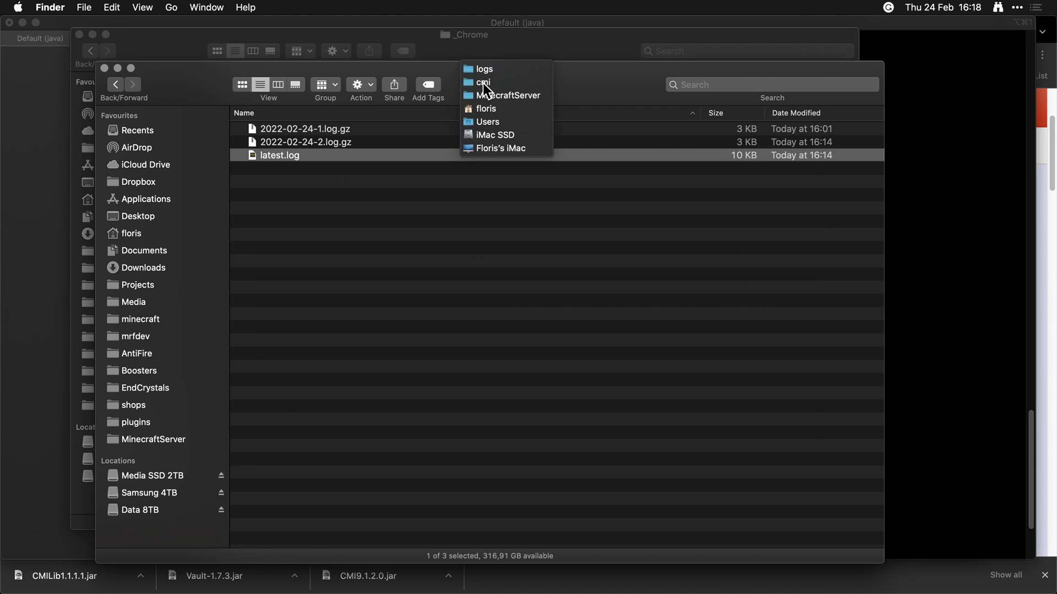
left_click(483, 84)
Step: Open plugins > CMI > Alias.yml and search it for /sell
double_click(291, 164)
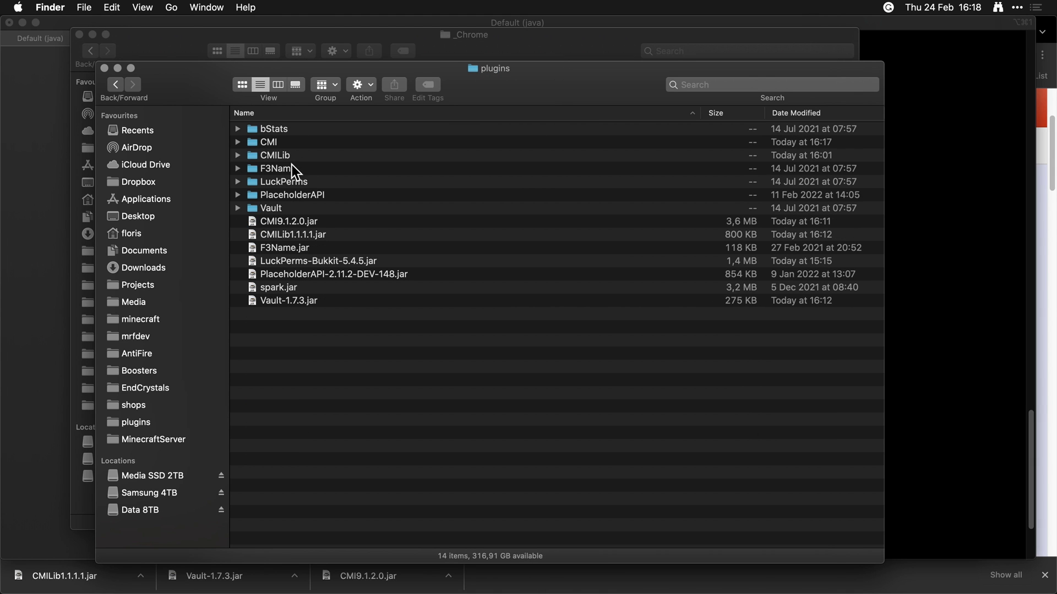
double_click(289, 144)
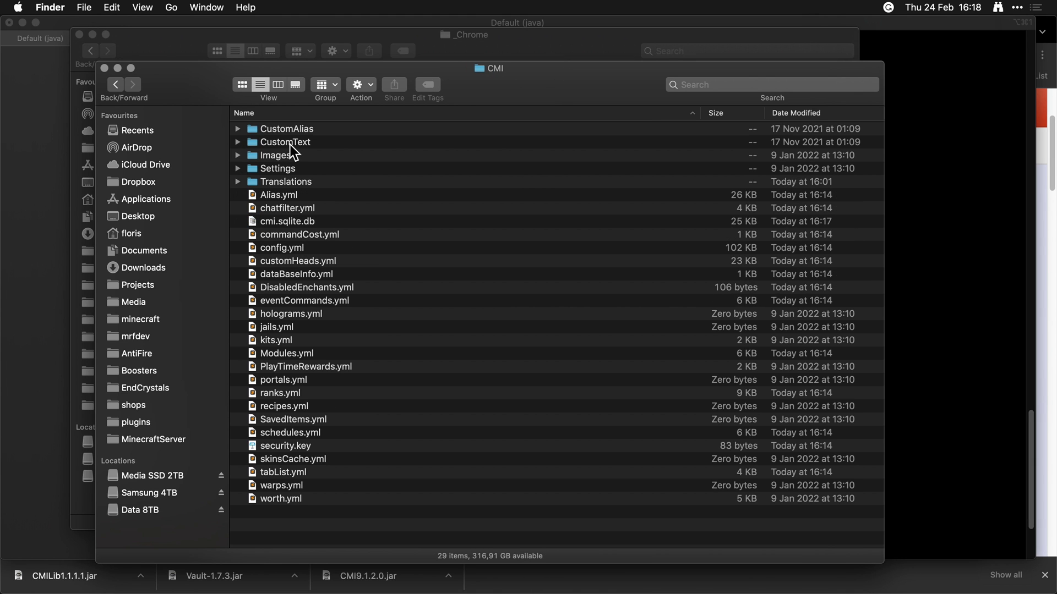
double_click(297, 196)
key("super+f")
type("/sell")
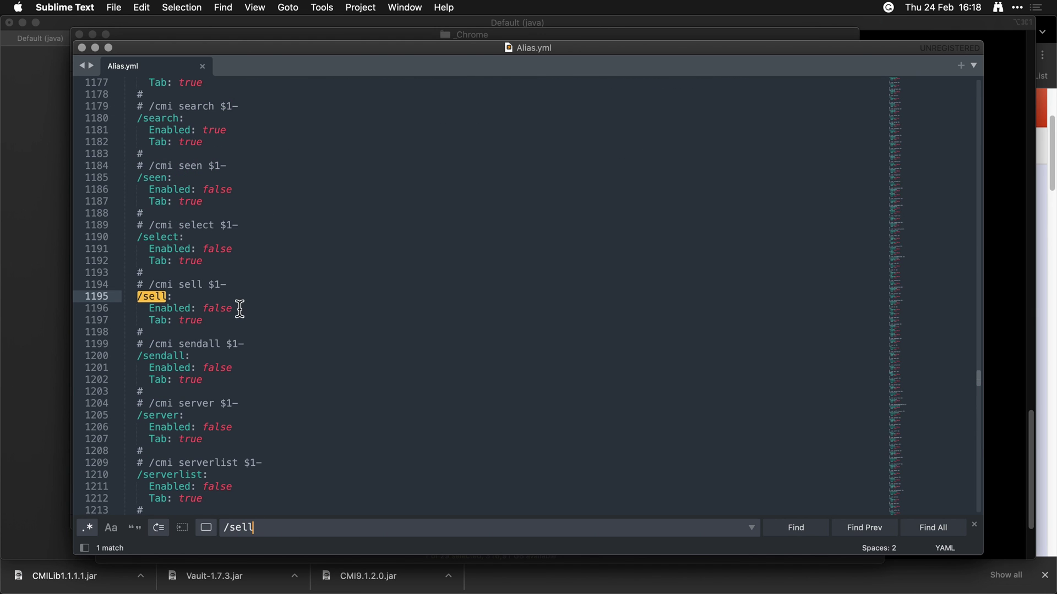
Step: Change the /sell alias to Enabled: true and save Alias.yml
double_click(216, 309)
type("true")
key("super+s")
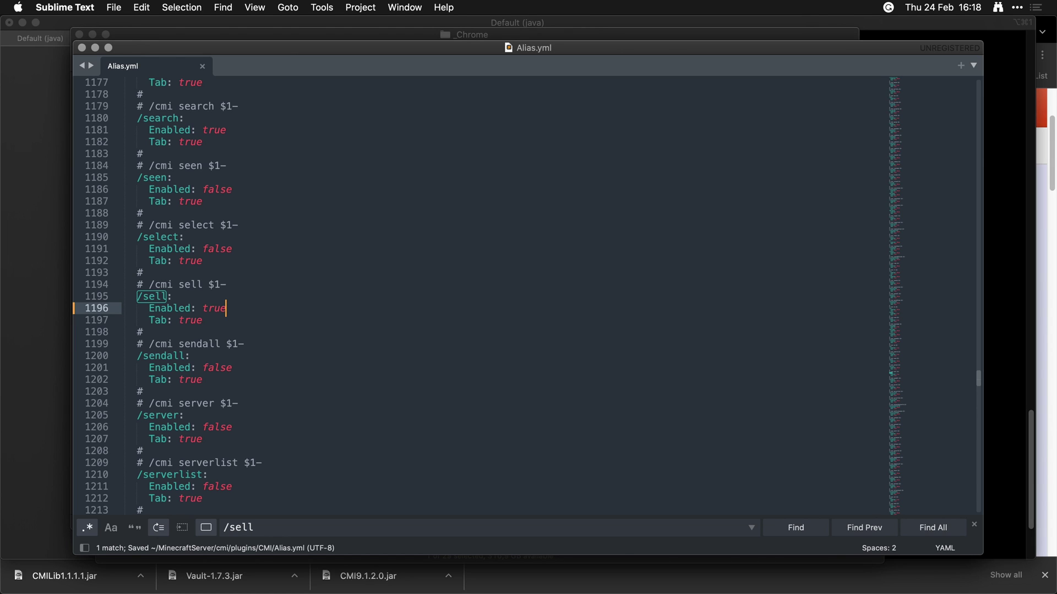
Step: Replace every Enabled: false with Enabled: true across Alias.yml
left_click(151, 367)
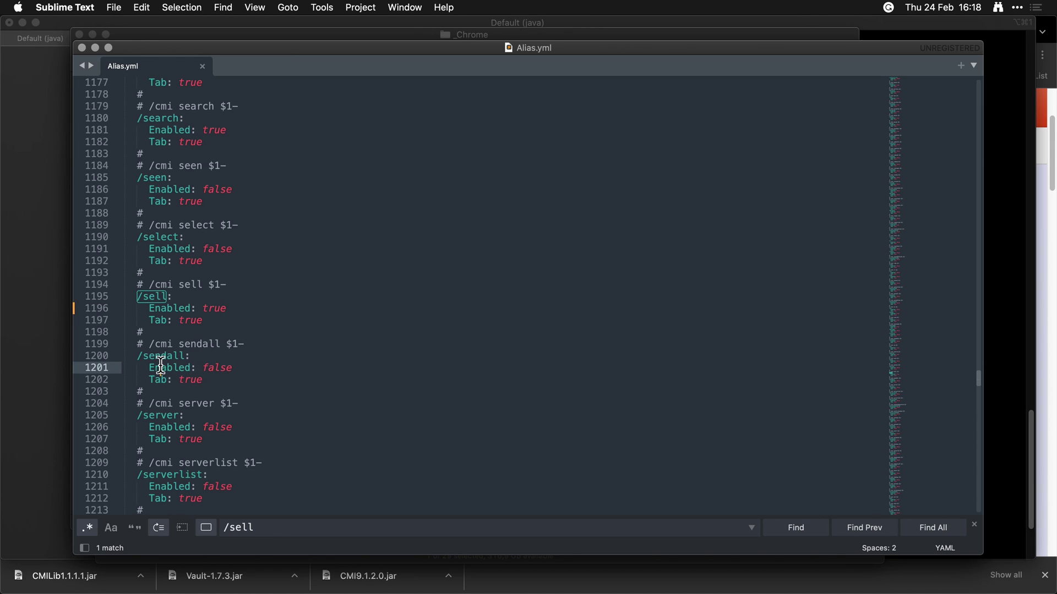
key("super+shift+Right")
key("super+c")
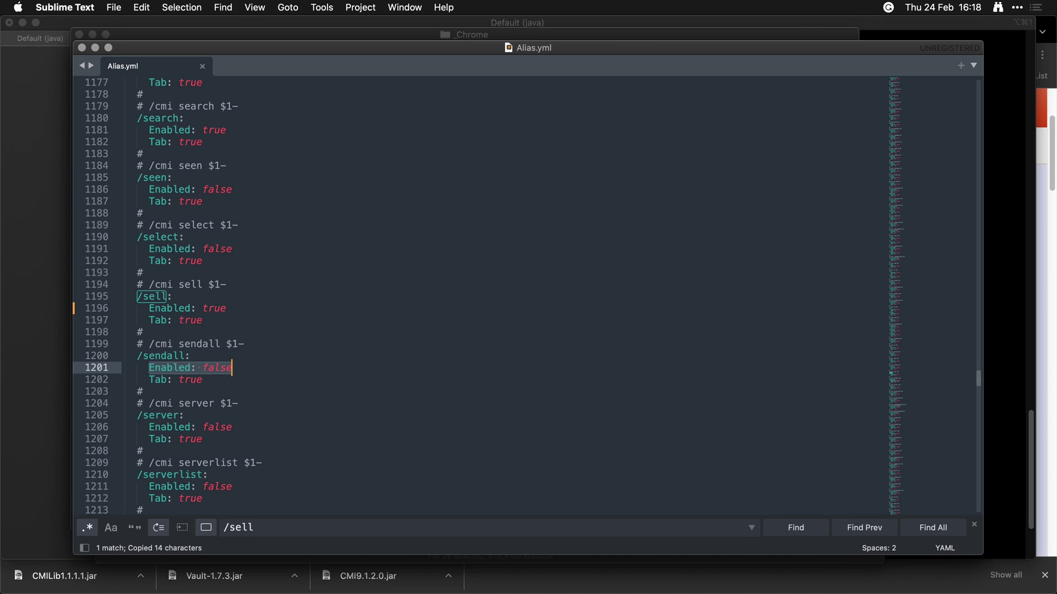
key("super+alt+f")
key("super+v")
key("Tab")
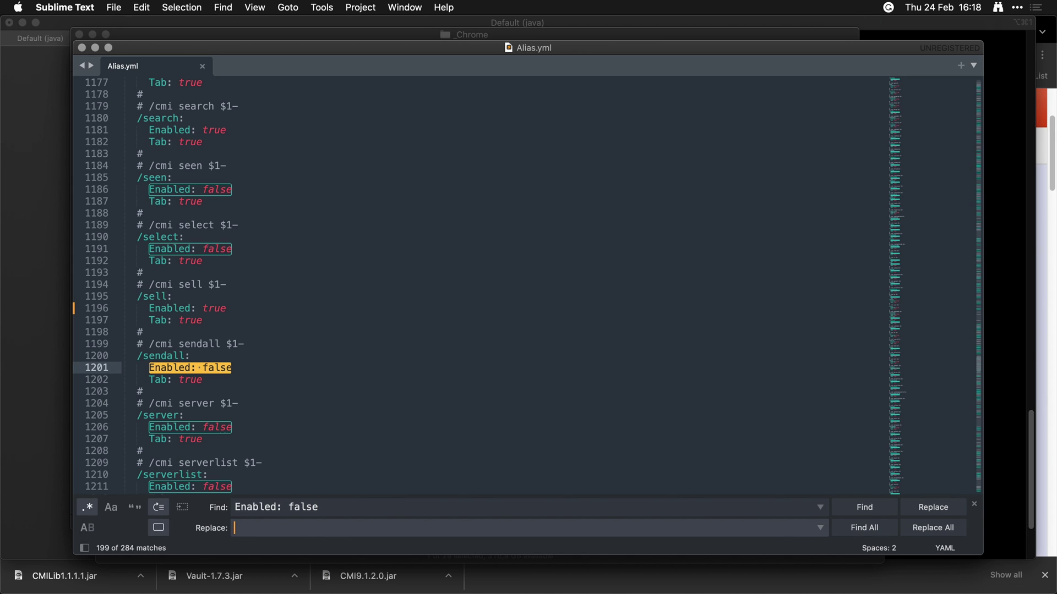
key("super+v")
left_click(930, 528)
left_click(545, 425)
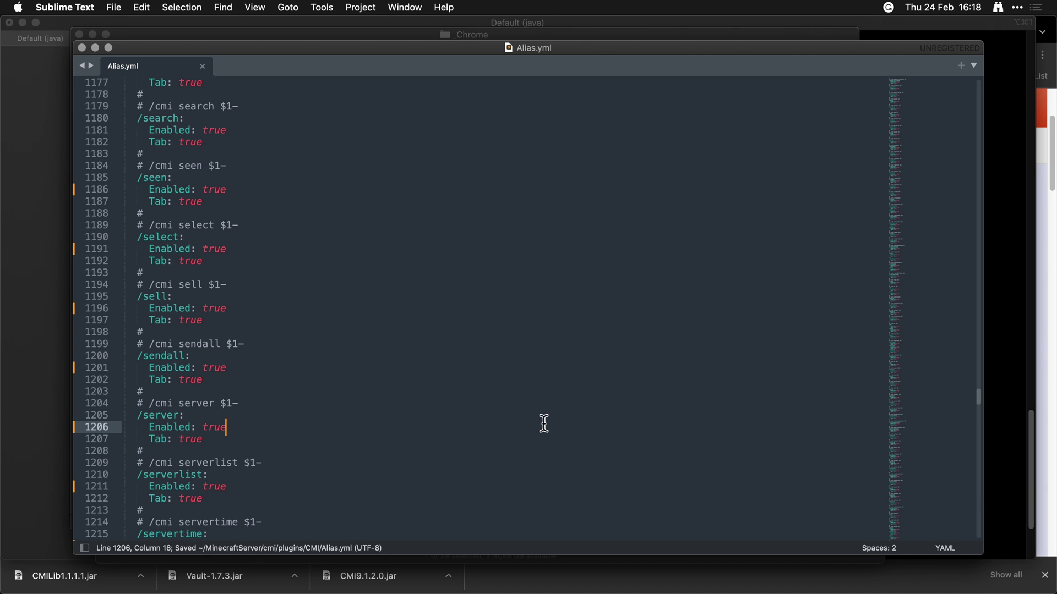
Step: Run cmi reload in the server console, loading 59 regular aliases
key("super+Tab")
type("cmi re")
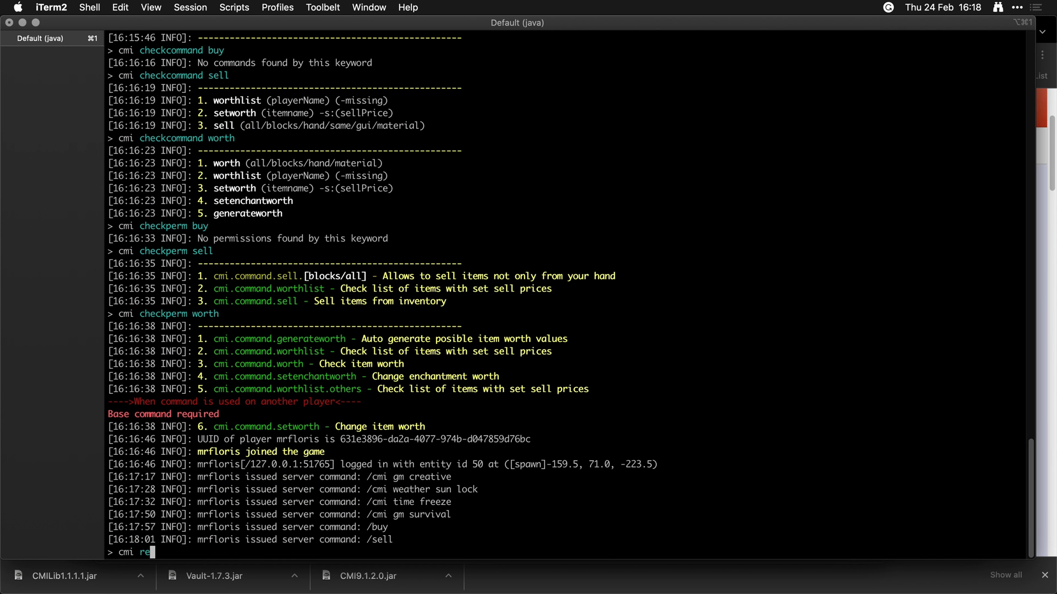
type("load")
key("Return")
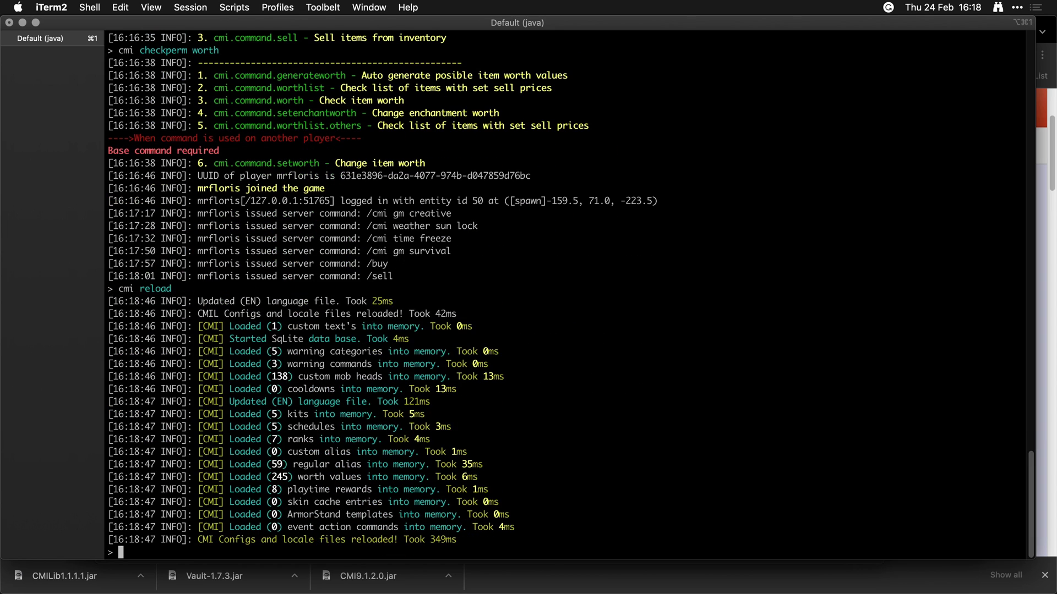
key("super+Tab")
key("super+Tab")
key("super+Tab")
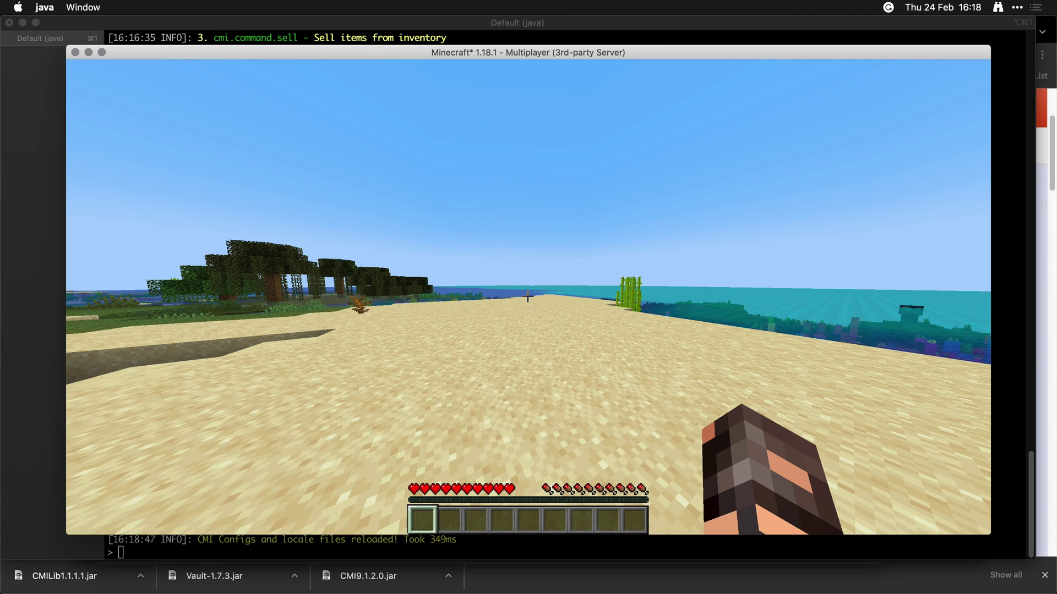
Step: Run /sell, then walk to the water and harvest a sugar cane
type("/sell")
key("Return")
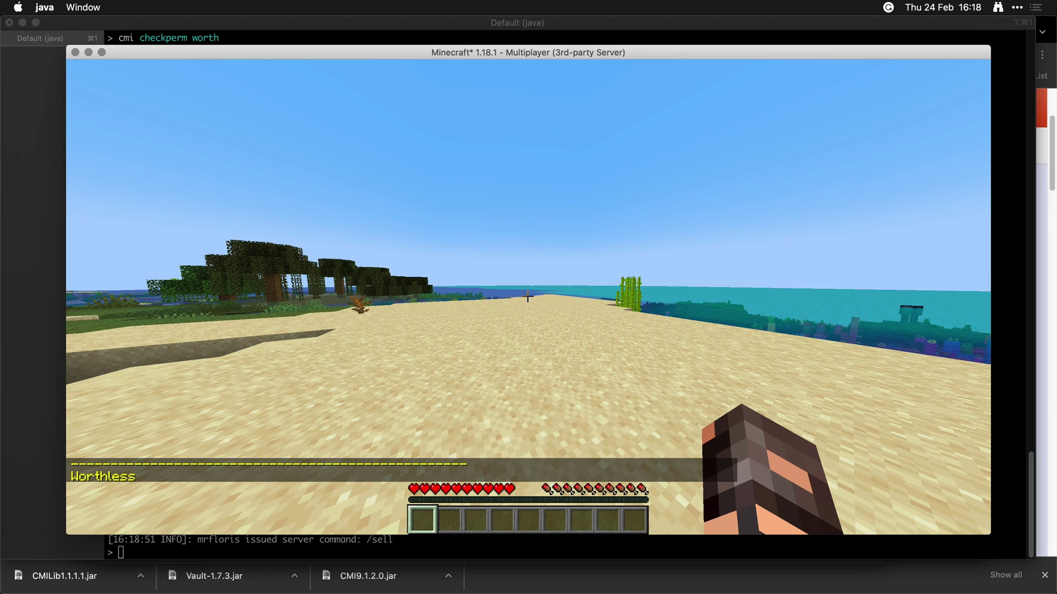
key("w")
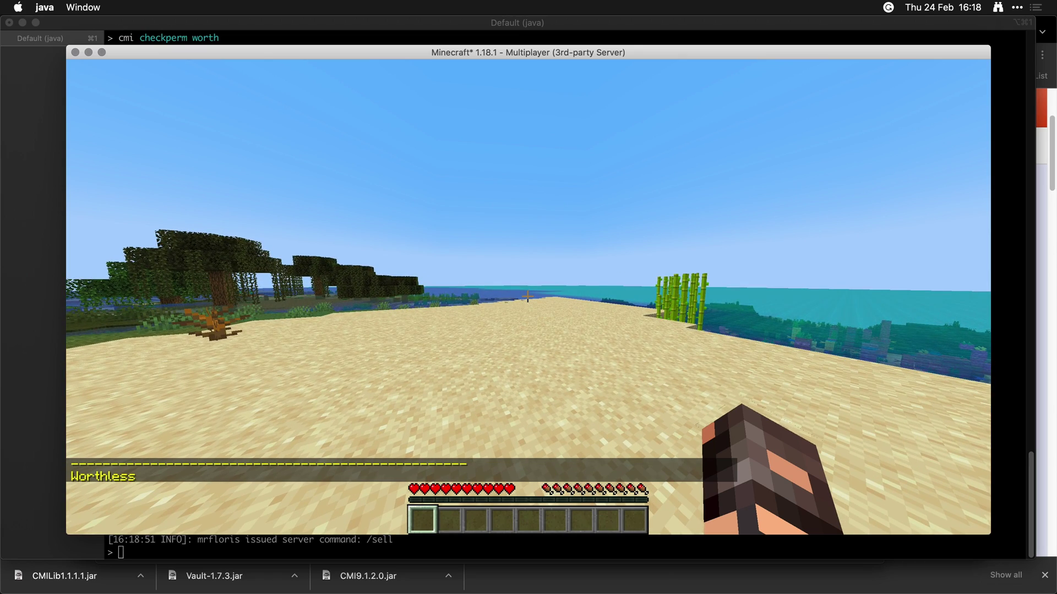
key("w")
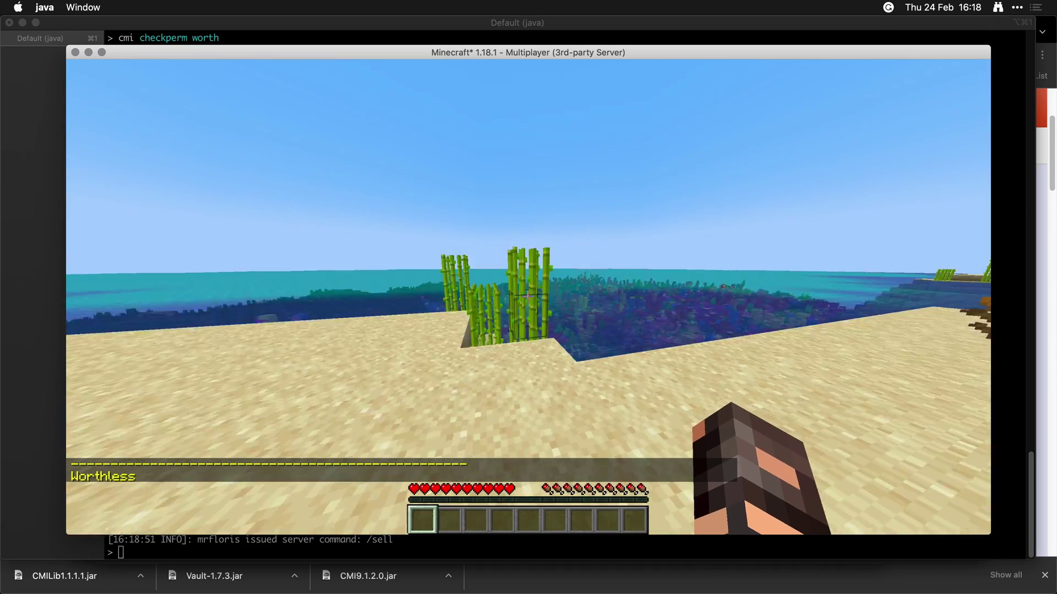
left_click(529, 298)
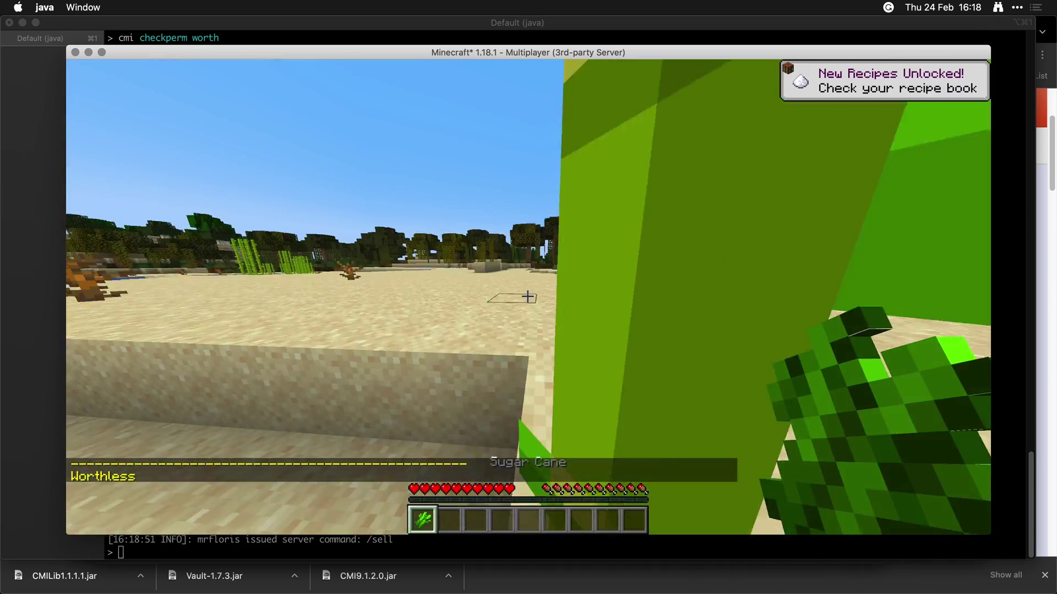
Step: Check the held sugar cane's value with /worth, showing 0.40€
key("slash")
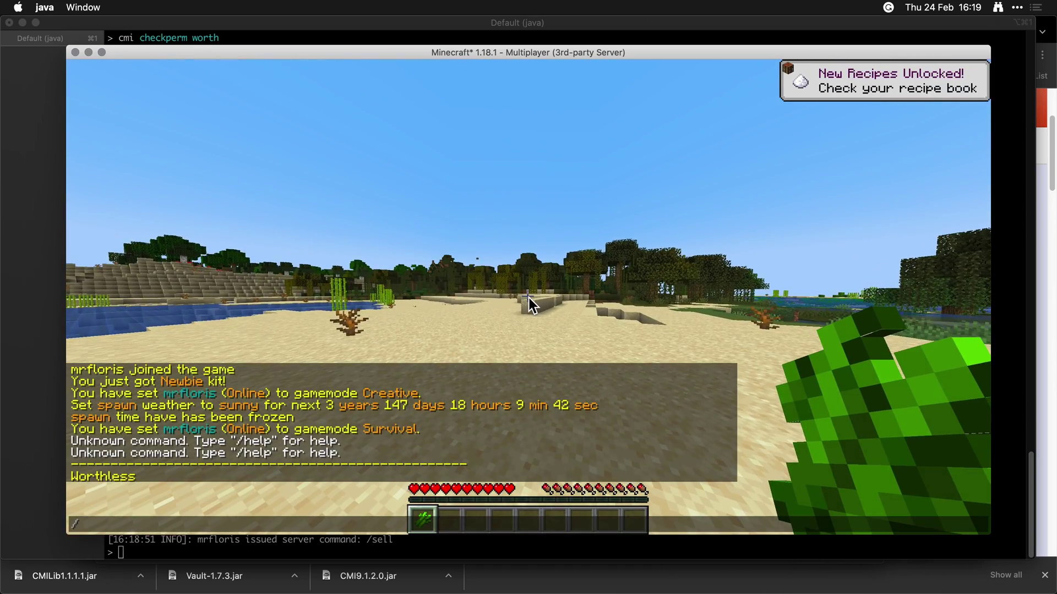
type("worth")
key("Return")
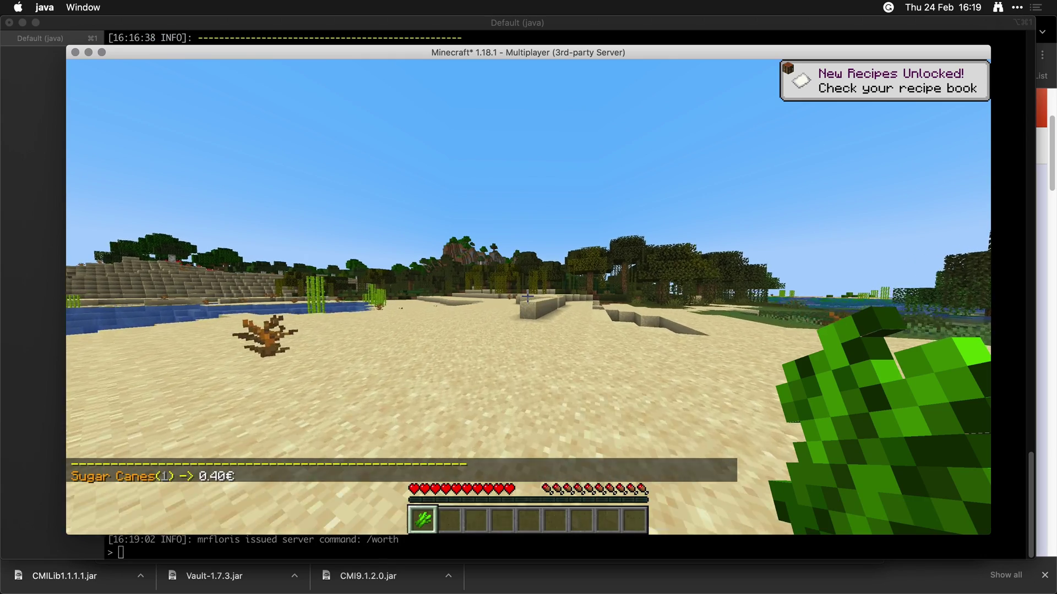
key("slash")
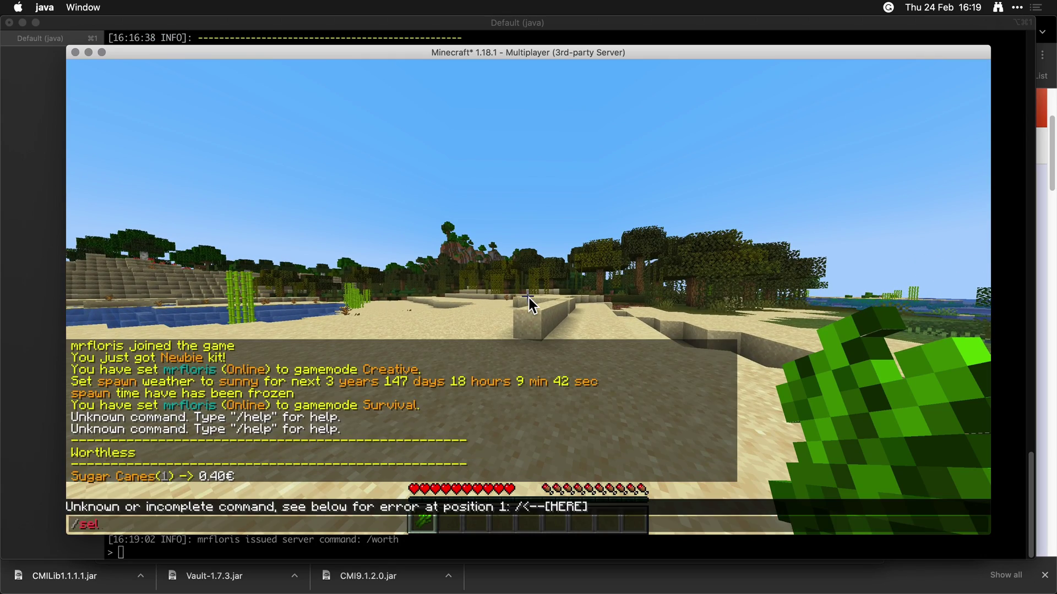
key("Escape")
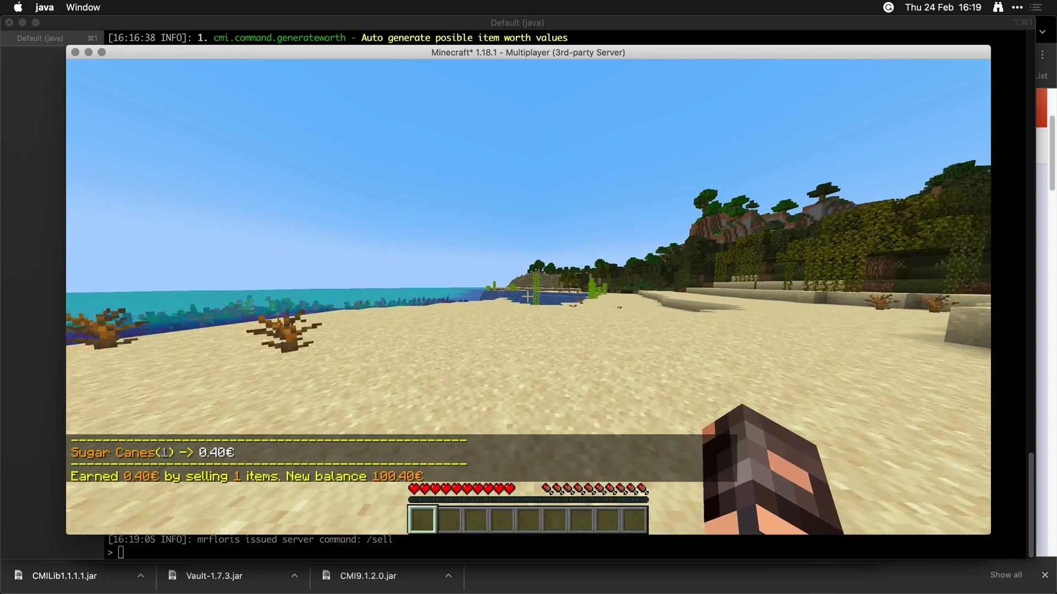
key("slash")
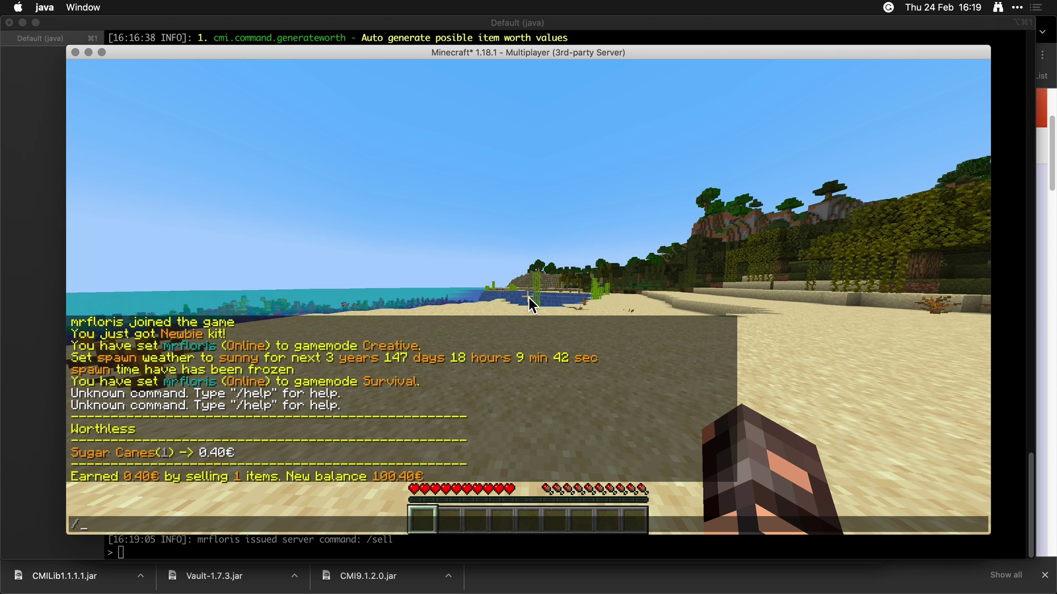
Step: Open /cmi worthlist and browse its pages to the last and back to page 2
type("cmi ")
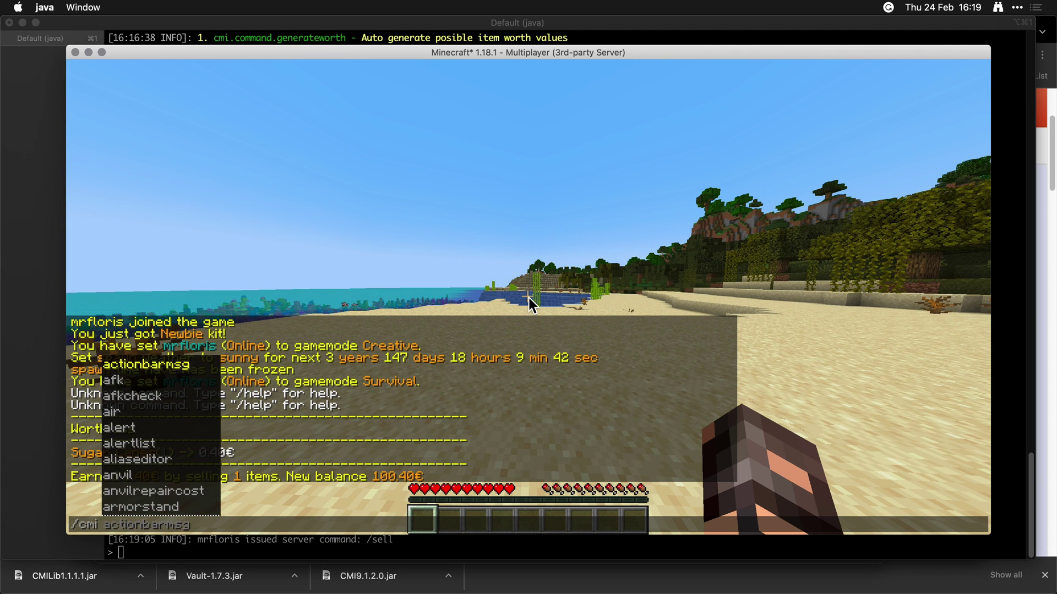
type("worthlist")
key("Return")
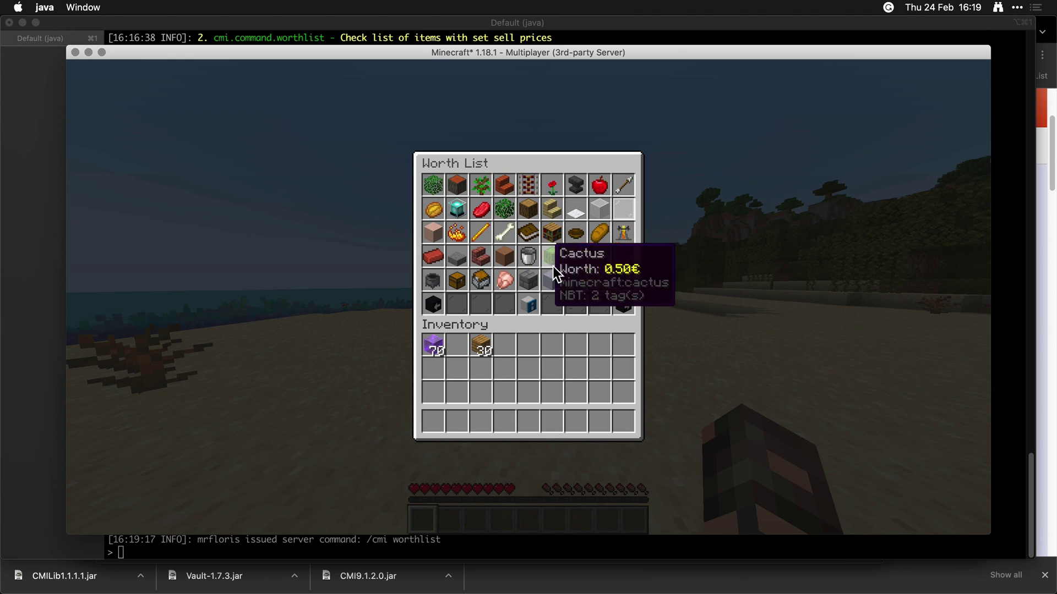
left_click(625, 307)
left_click(626, 307)
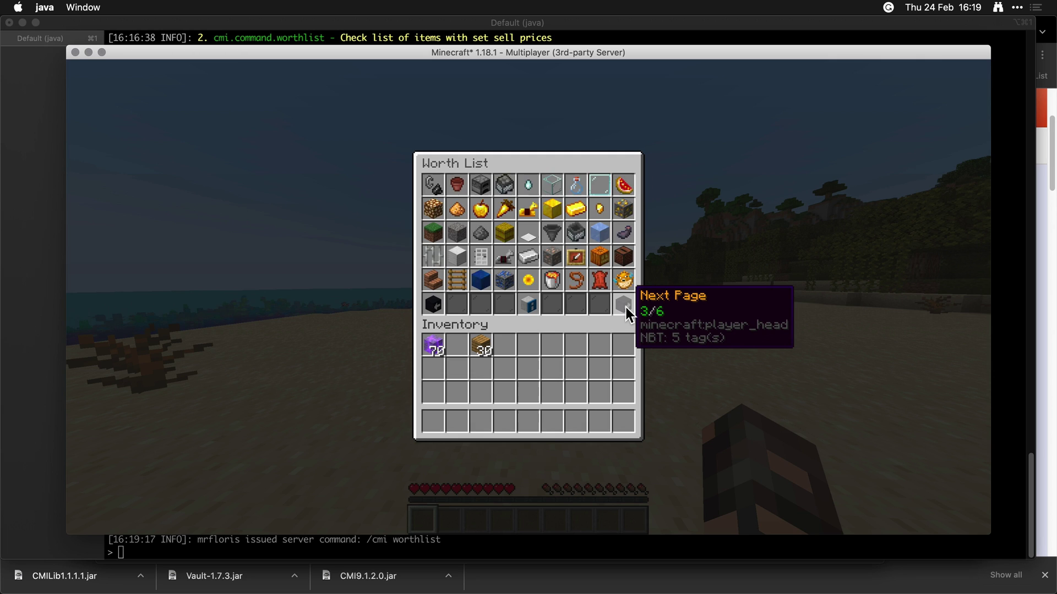
left_click(625, 308)
left_click(625, 307)
left_click(626, 307)
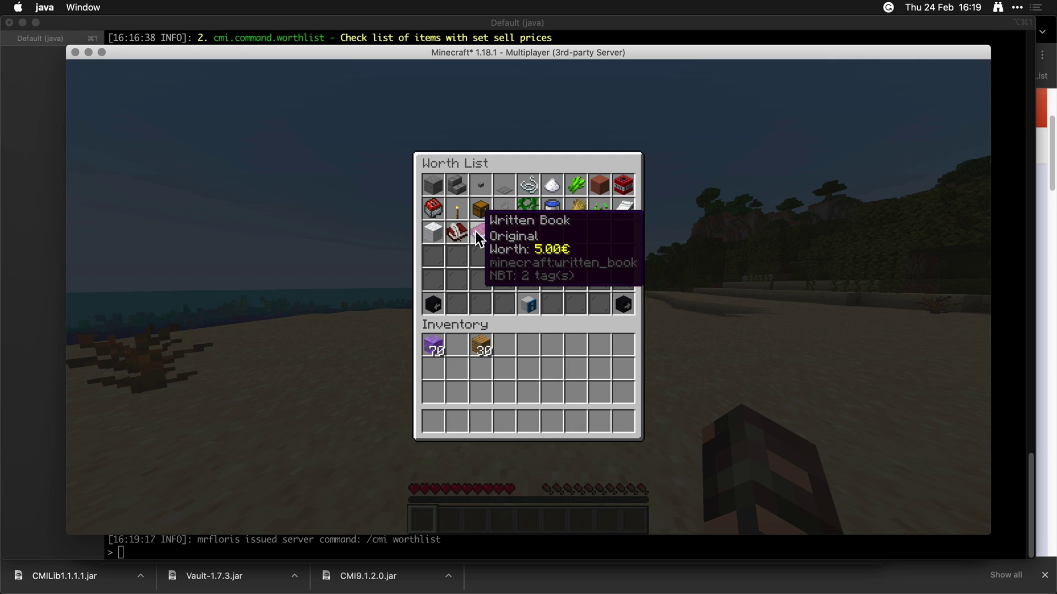
left_click(437, 302)
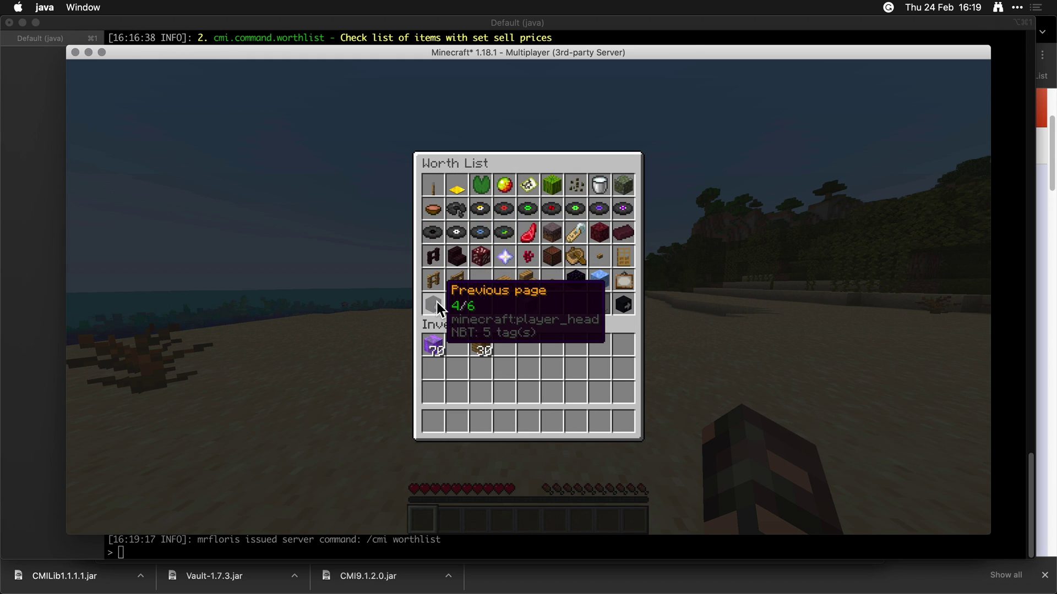
left_click(437, 301)
left_click(435, 307)
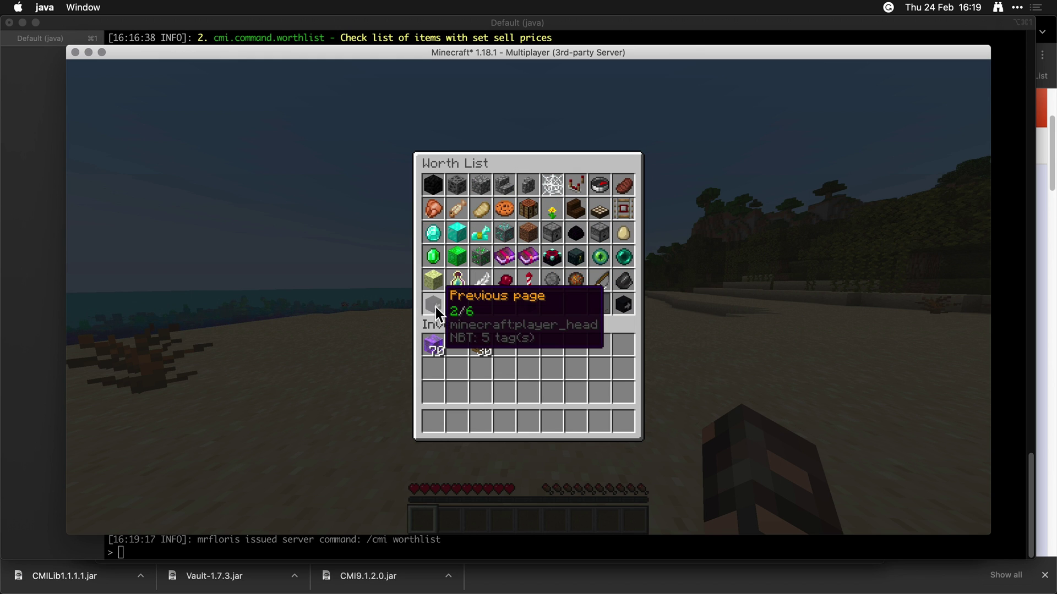
key("Escape")
Step: Run /cmi worthlist -missing to list items without a worth value
key("slash")
key("Up")
type("-mis")
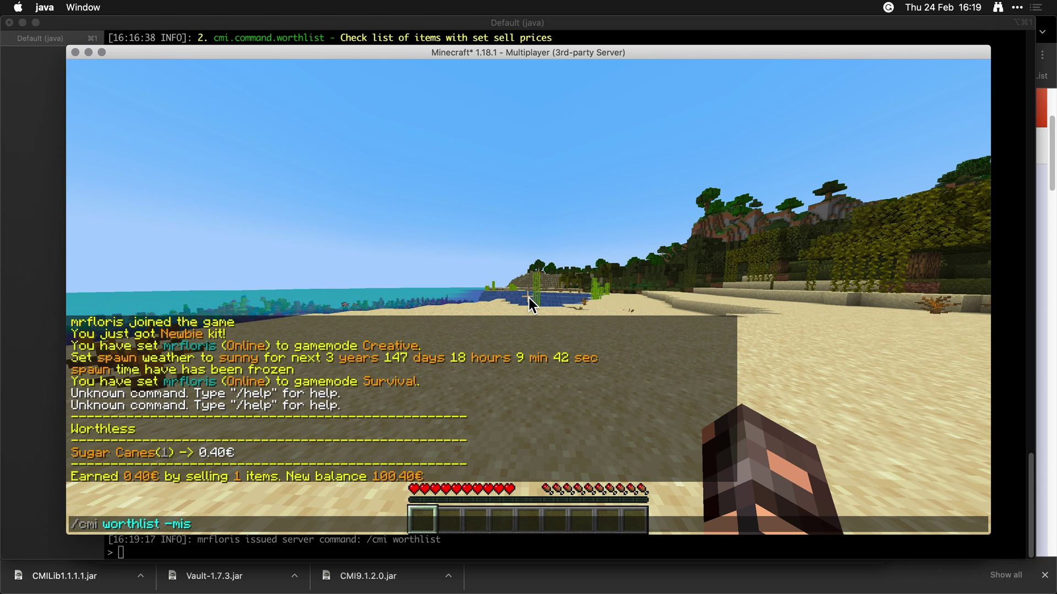
type("sing")
key("Return")
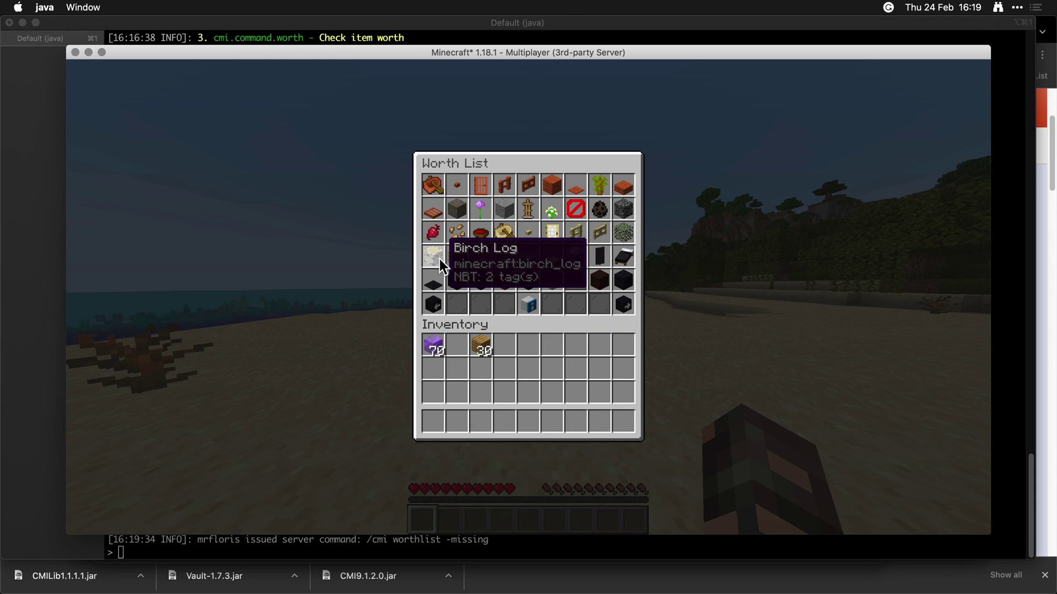
Step: Page through all 19 missing-worth pages, wrapping back to the start, then close the list
left_click(623, 306)
left_click(624, 313)
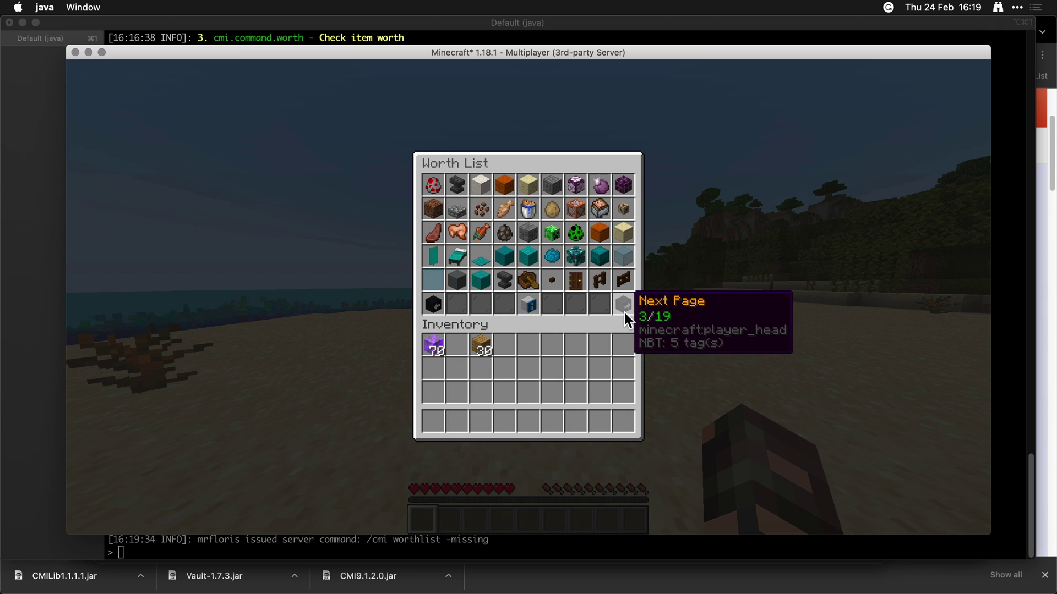
left_click(625, 313)
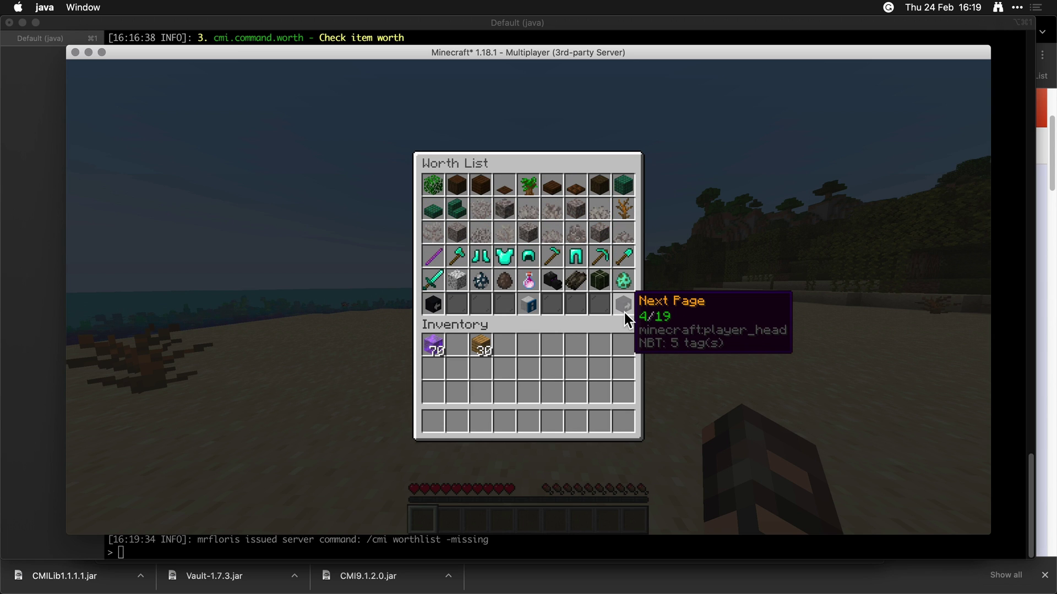
left_click(624, 312)
left_click(625, 313)
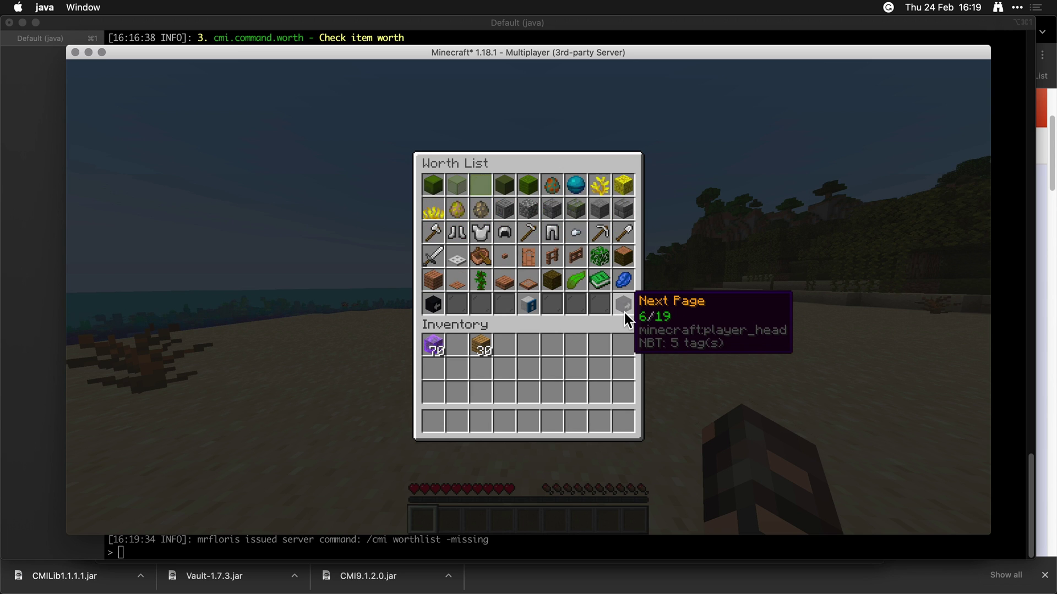
left_click(624, 313)
left_click(625, 313)
left_click(625, 312)
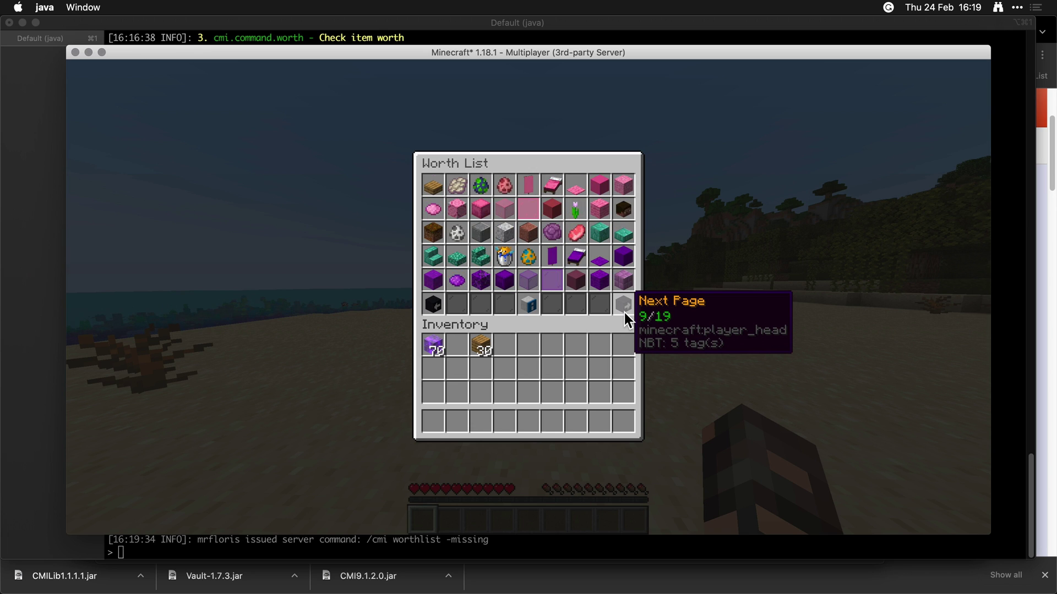
left_click(624, 312)
left_click(624, 313)
left_click(624, 313)
left_click(624, 312)
left_click(625, 312)
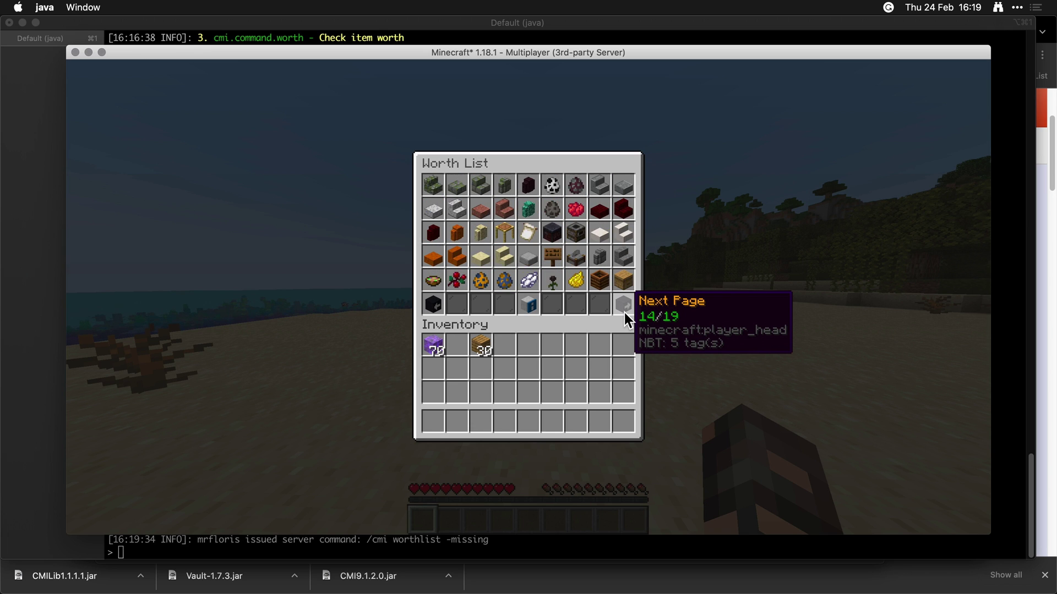
left_click(624, 313)
left_click(624, 313)
left_click(625, 313)
left_click(624, 312)
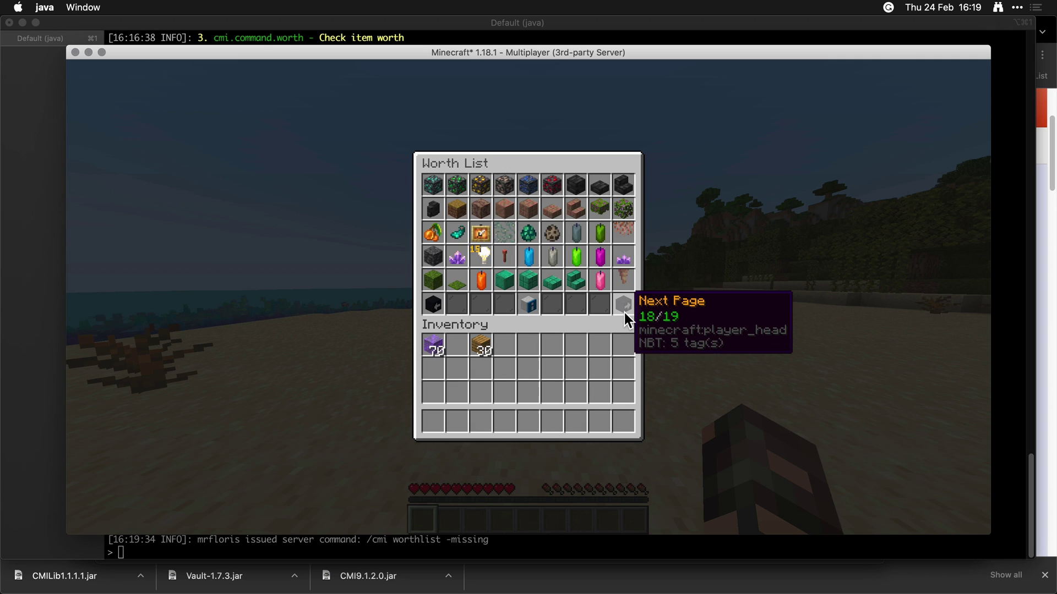
left_click(624, 313)
left_click(624, 313)
left_click(624, 313)
left_click(624, 312)
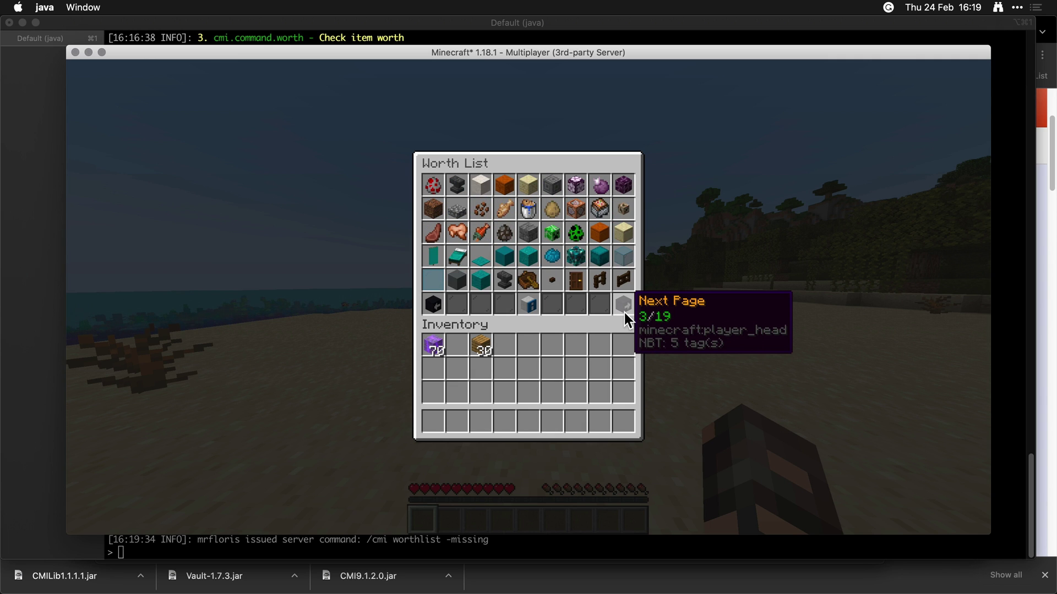
left_click(624, 312)
left_click(624, 312)
key("Escape")
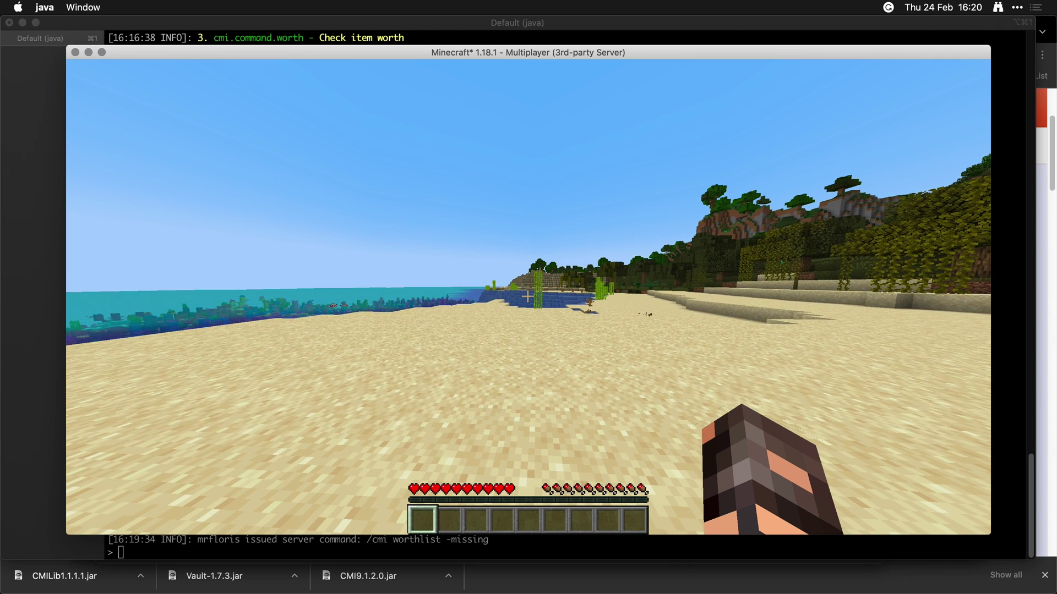
Step: Look up generate commands with 'cmi checkcommand generate' in the server console
key("super+Tab")
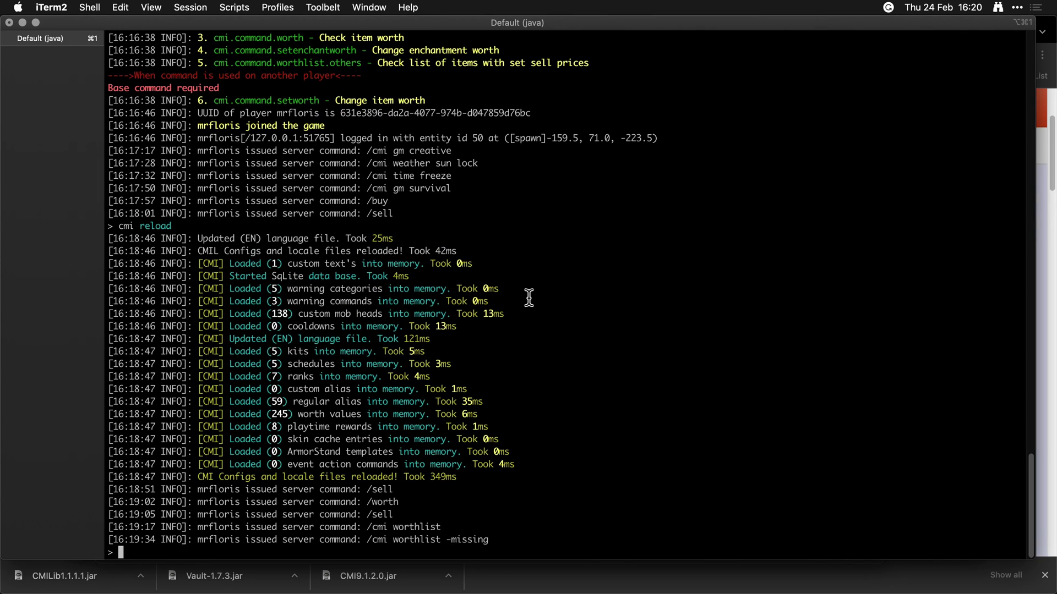
type("cmi checkcommand generate")
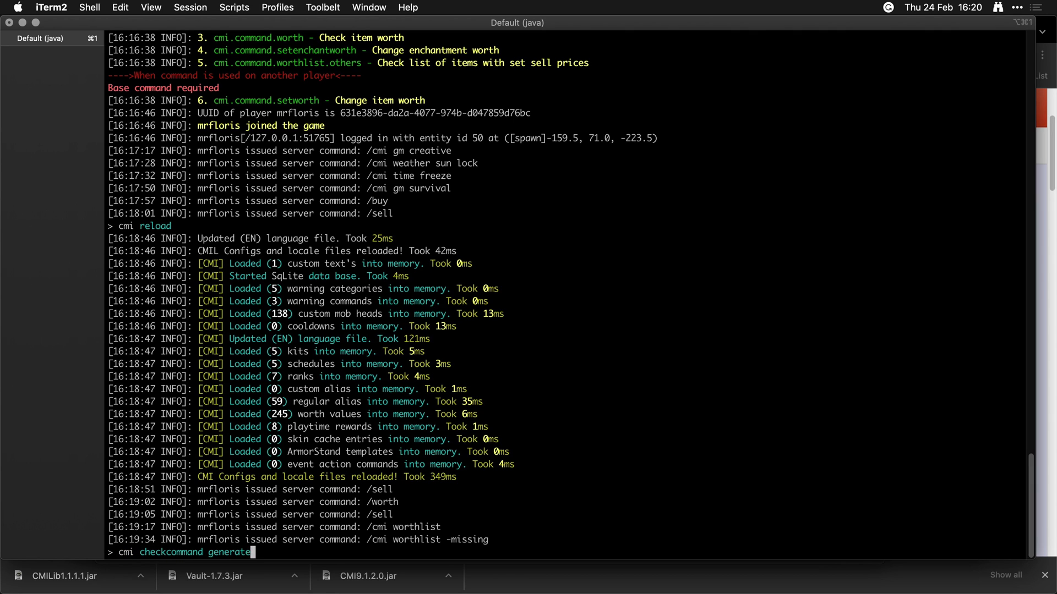
key("Return")
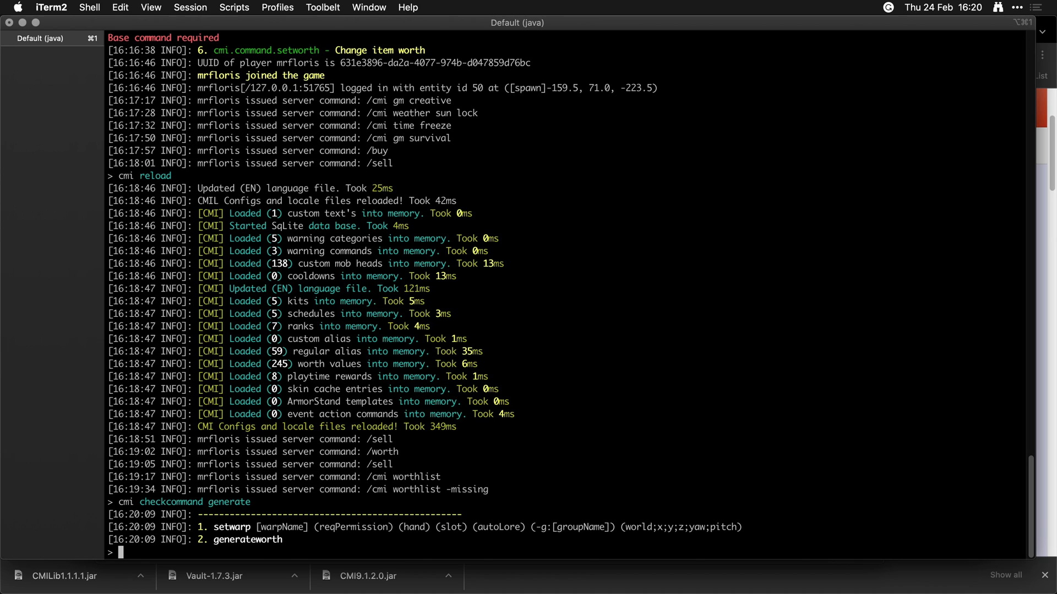
Step: Run generateworth and scroll through the 292 generated item prices
type("generateworth")
key("Return")
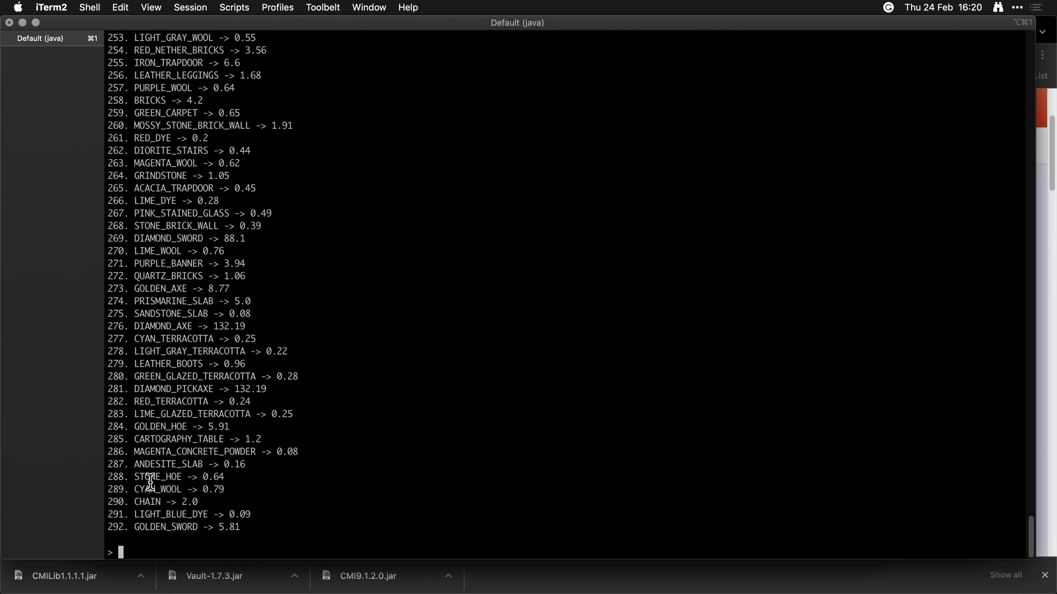
scroll(151, 482, "up", 20)
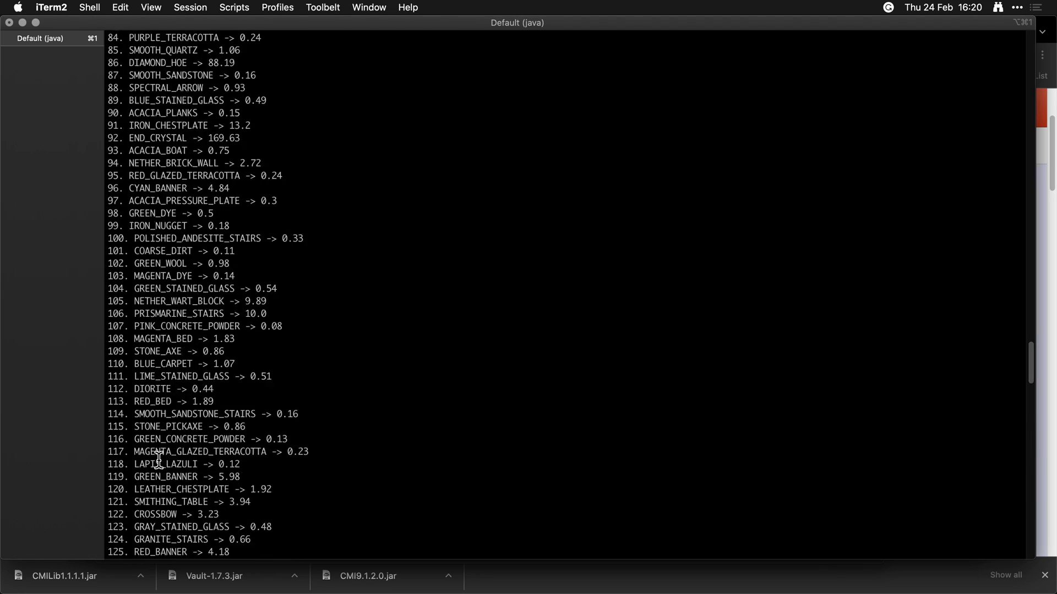
scroll(158, 458, "up", 10)
Step: Rerun /cmi worthlist -missing in the game chat
key("super+Tab")
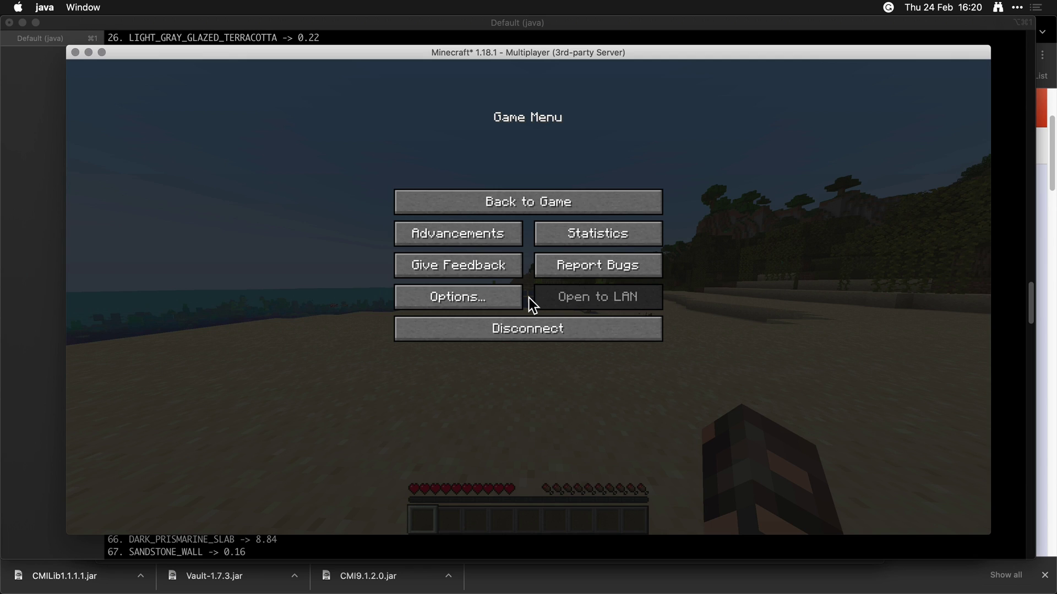
key("Escape")
key("t")
key("Up")
key("Return")
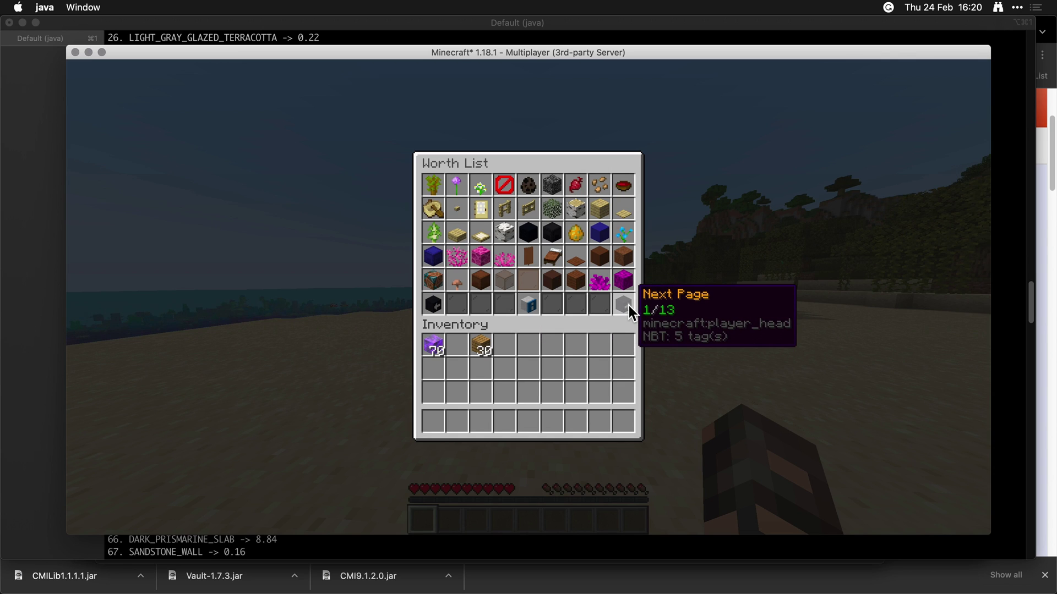
Step: Page through the 13-page list and give Netherite Scrap a 1.00€ sell price
left_click(628, 305)
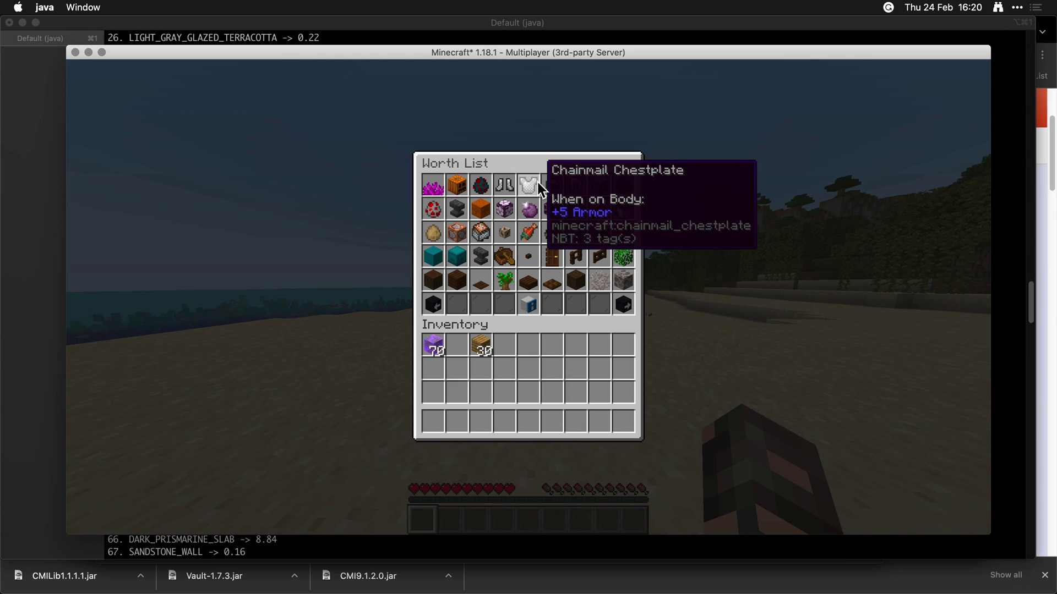
left_click(624, 305)
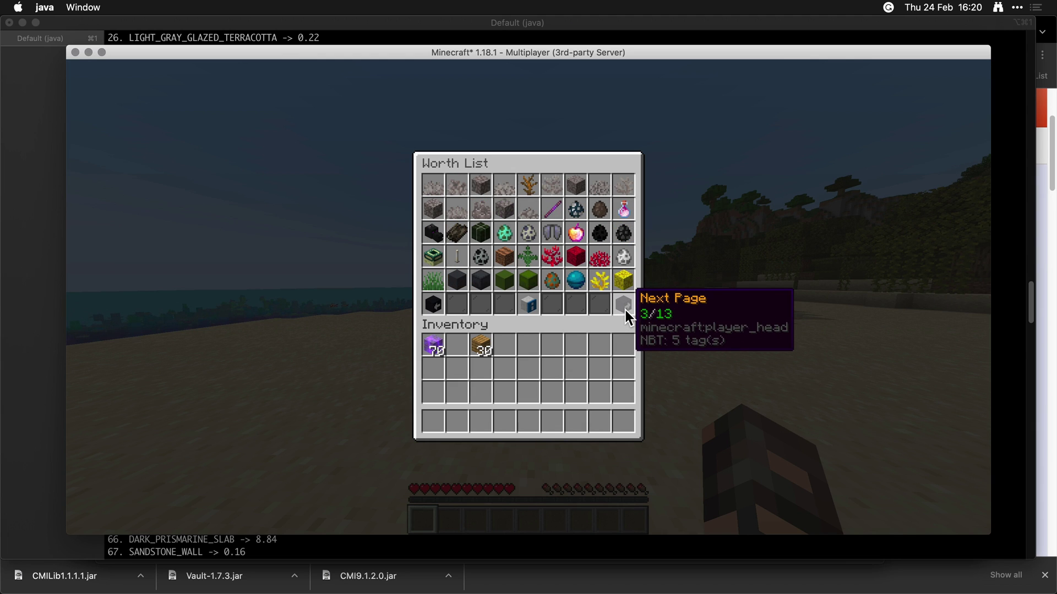
left_click(625, 309)
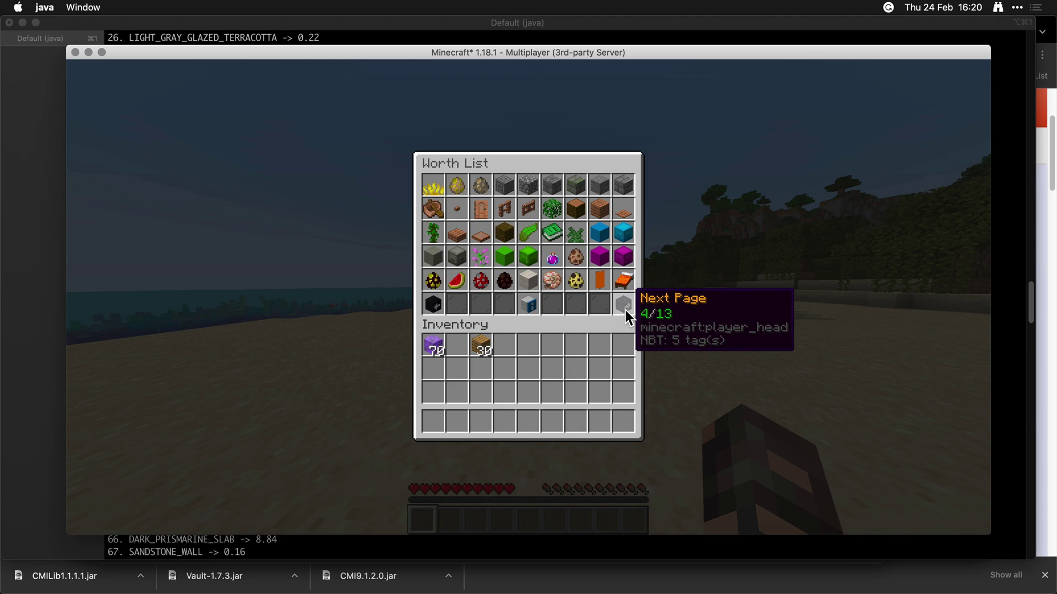
left_click(625, 309)
left_click(626, 309)
left_click(625, 310)
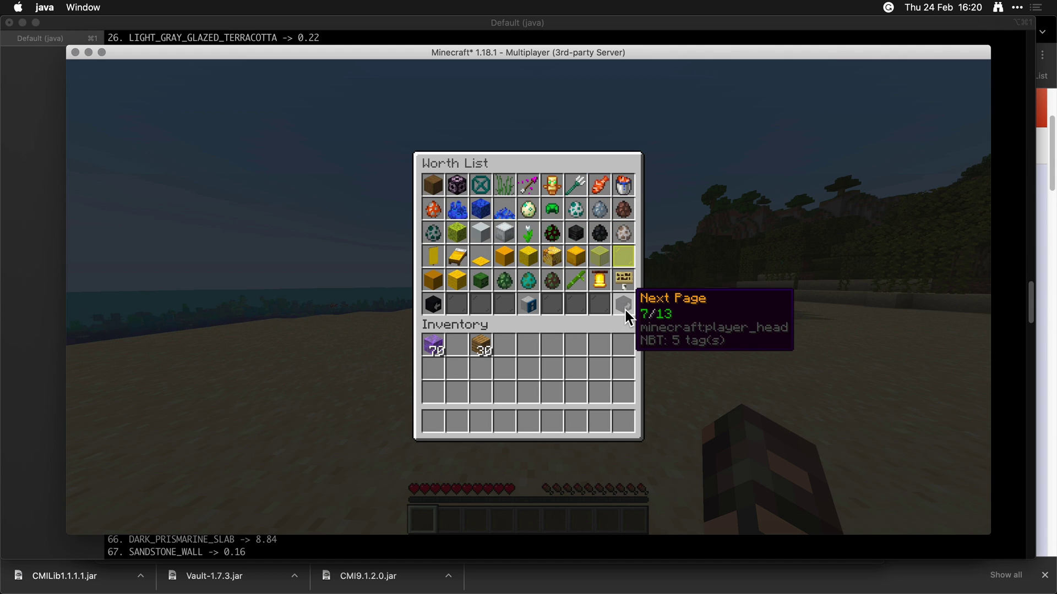
left_click(625, 309)
left_click(626, 310)
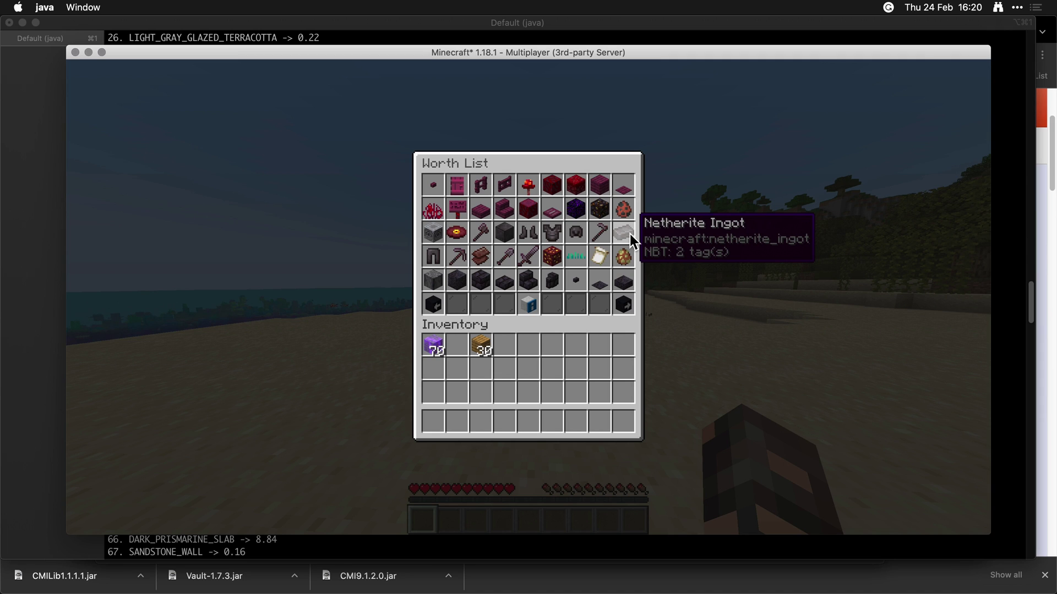
left_click(484, 252)
left_click(461, 206)
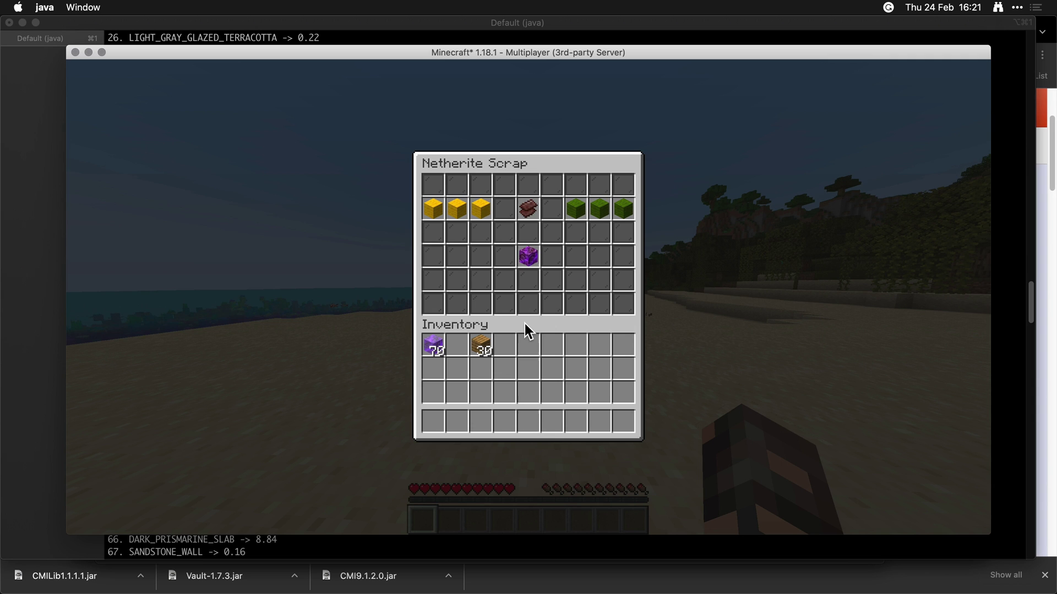
Step: Rerun generateworth in the console, adding 13 worth values, then resume the game
key("Escape")
key("super+Tab")
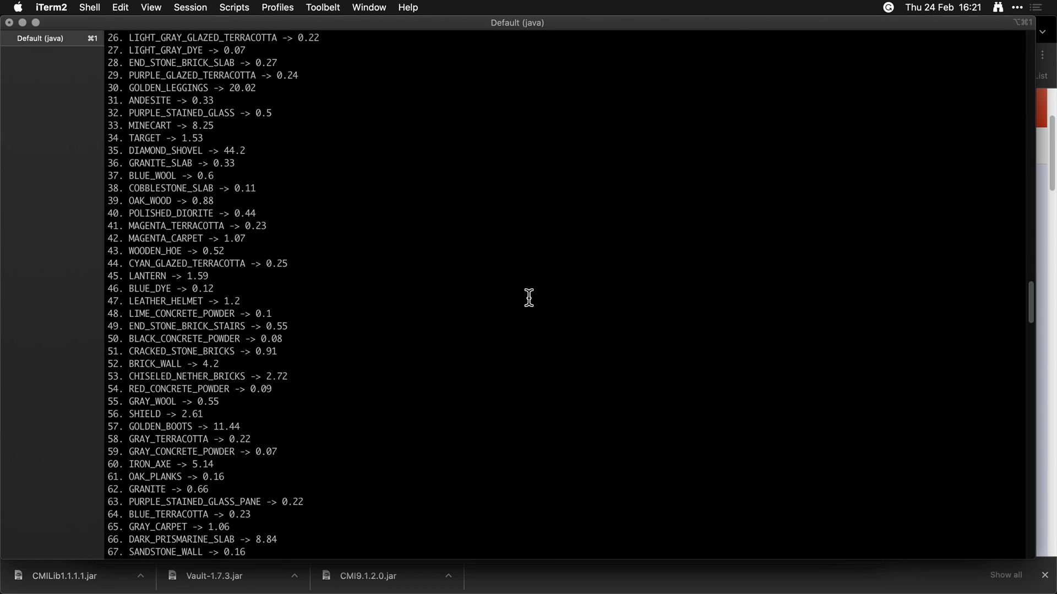
type("generateworth")
key("Return")
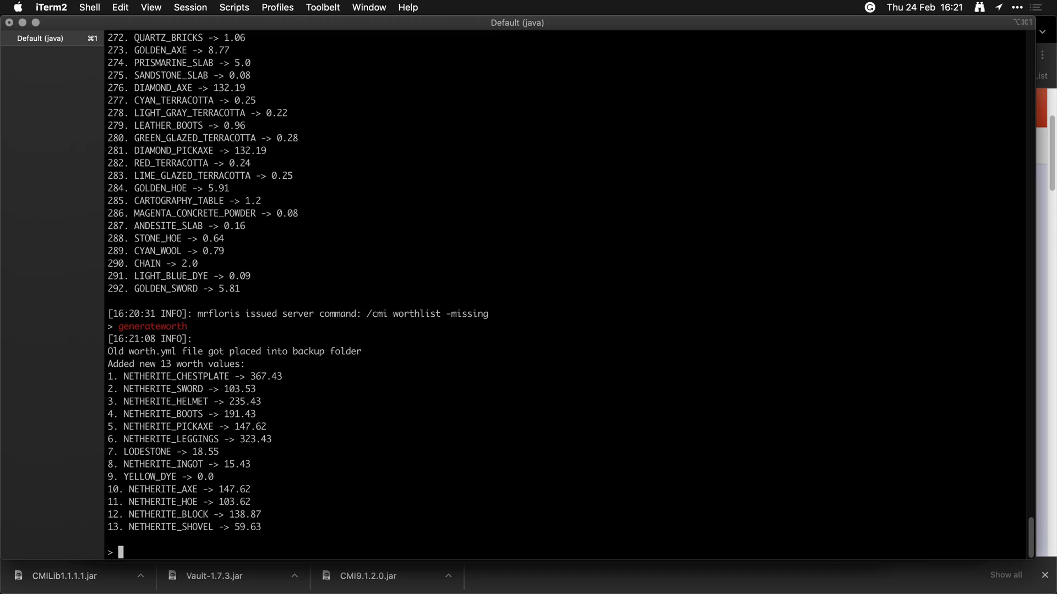
key("super+Tab")
key("Escape")
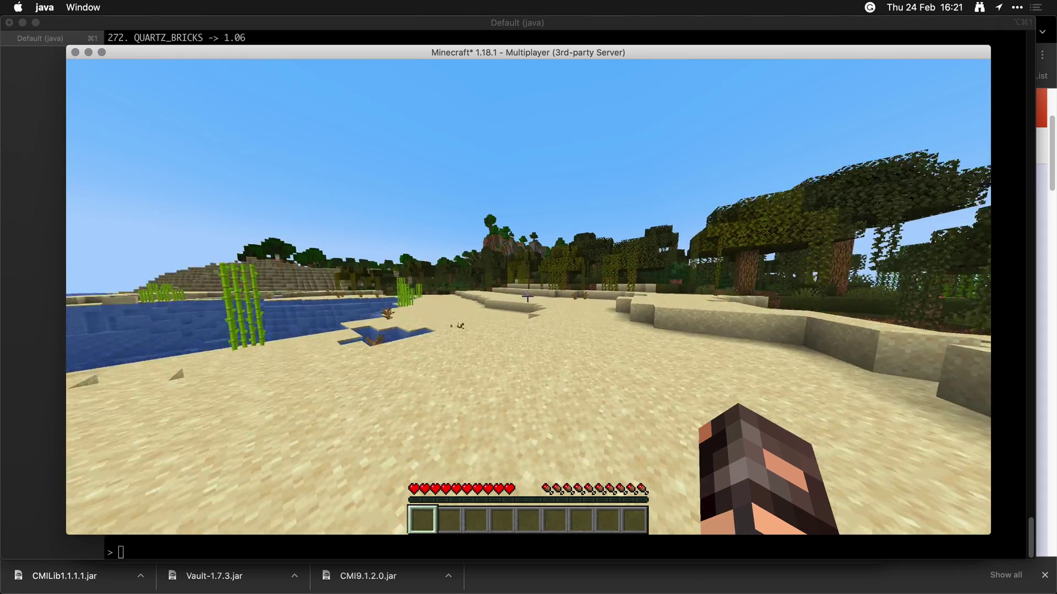
Step: Dig up a sand block and chop logs from the nearby tree trunk
key("w")
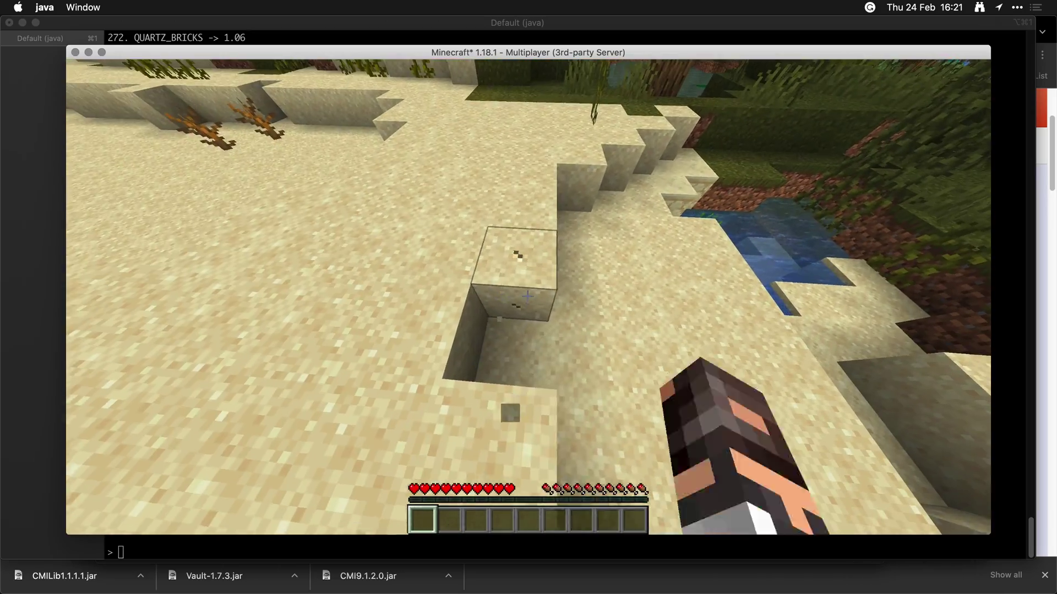
left_click(527, 296)
key("w")
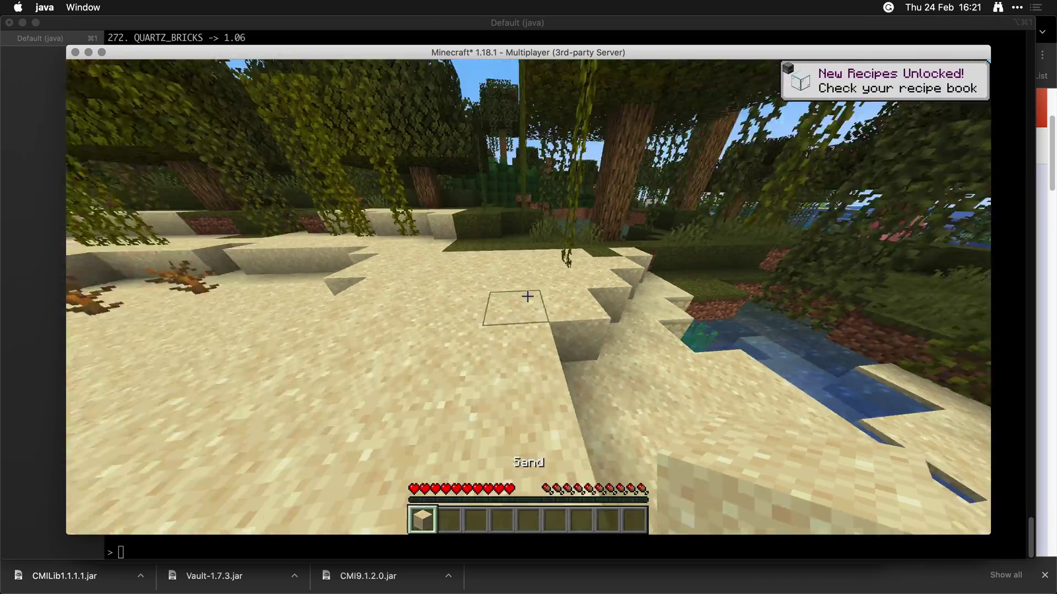
key("w")
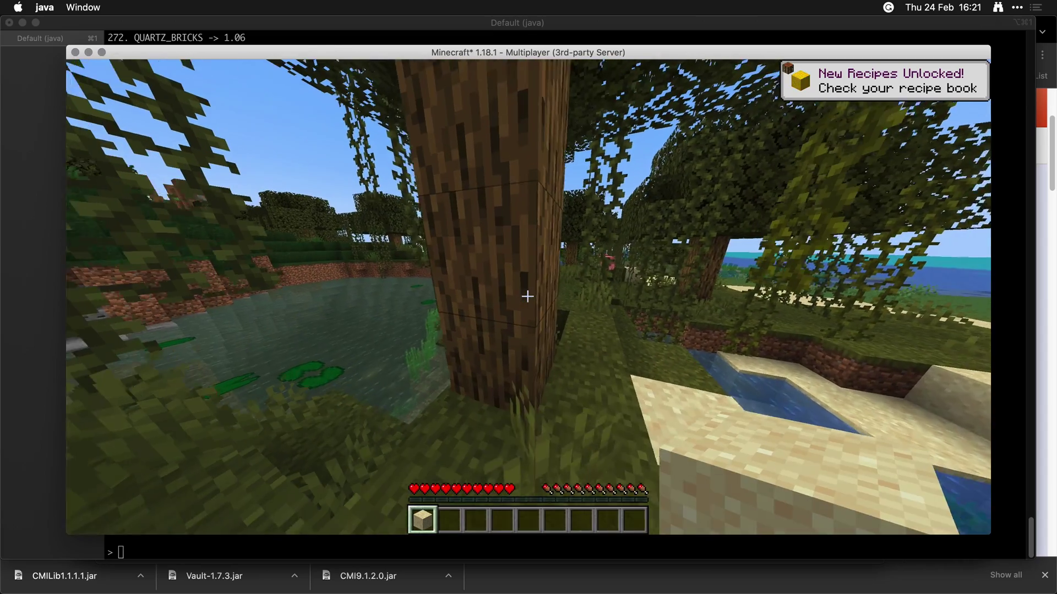
left_click(527, 296)
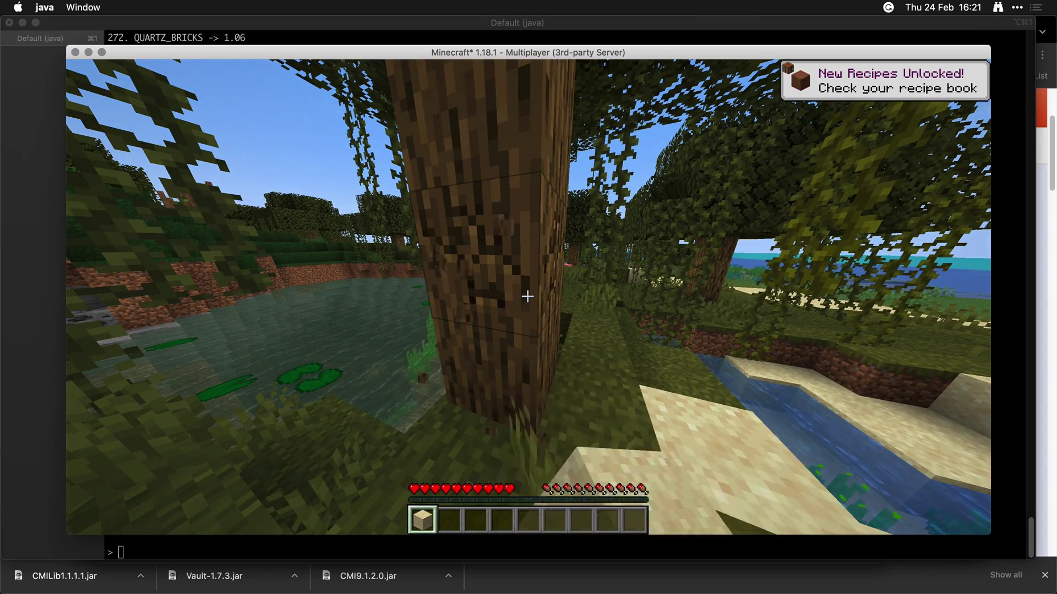
left_click(528, 296)
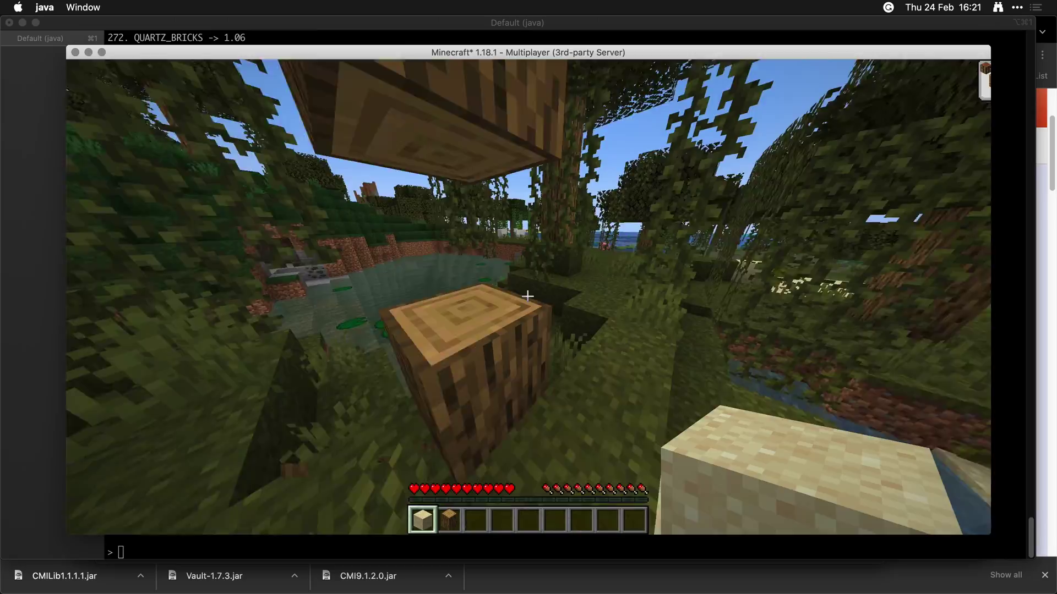
left_click(528, 296)
scroll(527, 296, "down", 2)
scroll(527, 296, "down", 2)
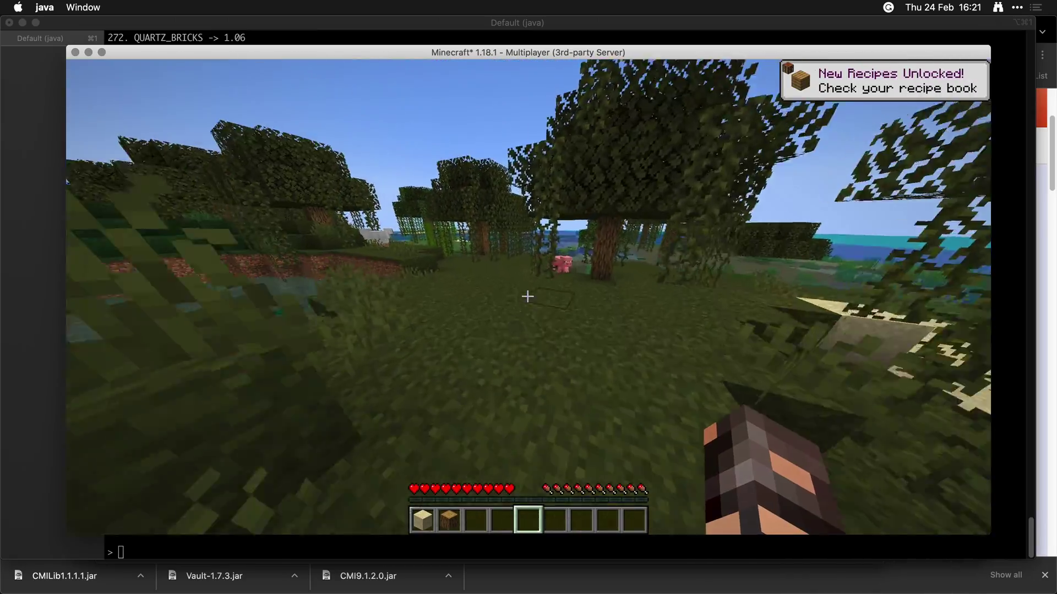
Step: Kill the sheep by the pond and pick up its wool and 2 raw mutton
key("w")
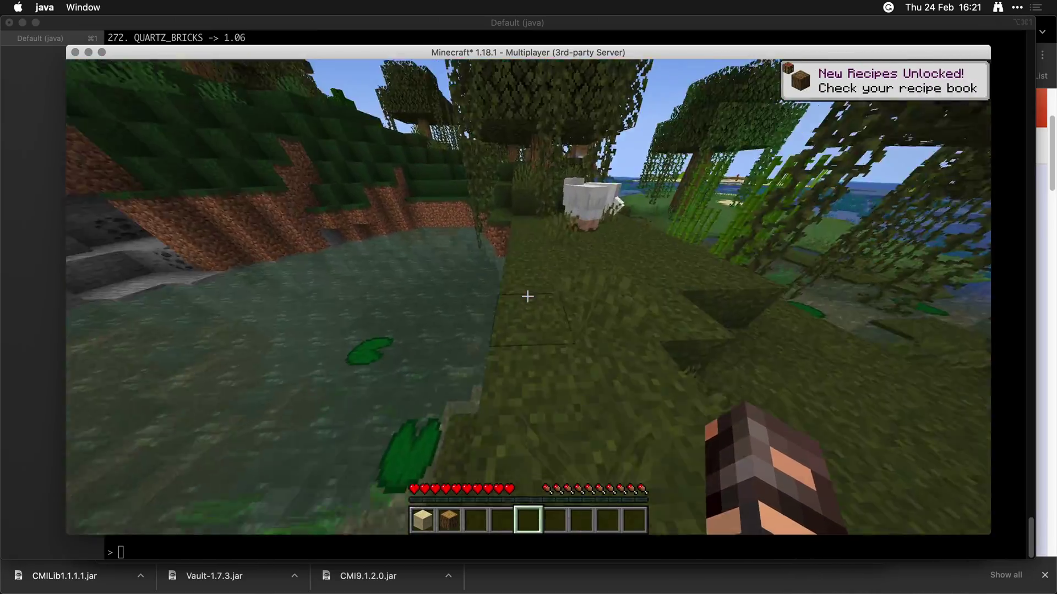
key("w")
left_click(527, 296)
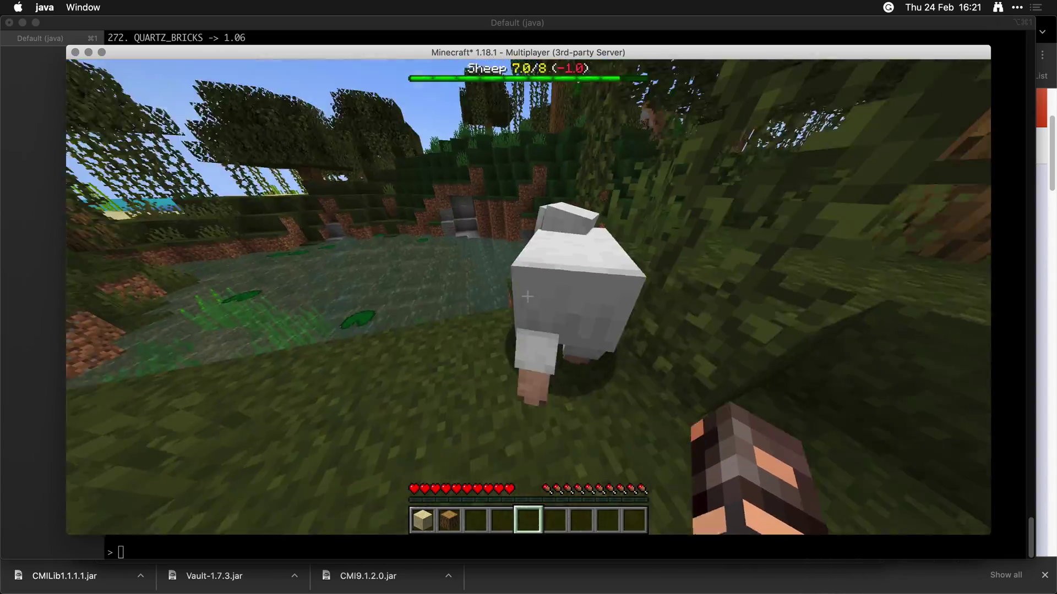
left_click(527, 297)
left_click(527, 296)
left_click(528, 296)
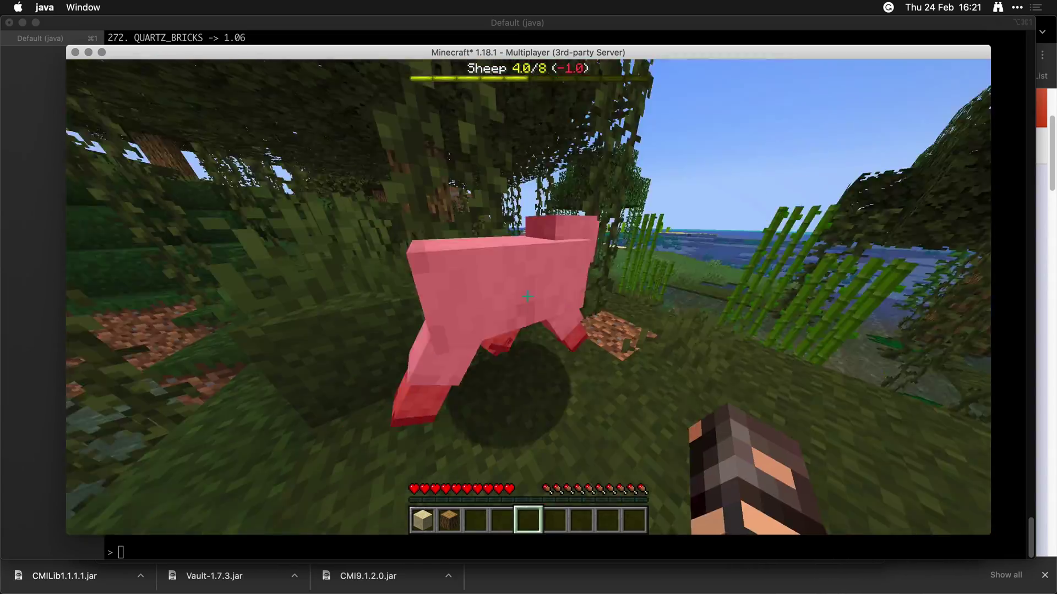
left_click(527, 296)
left_click(527, 296)
left_click(528, 296)
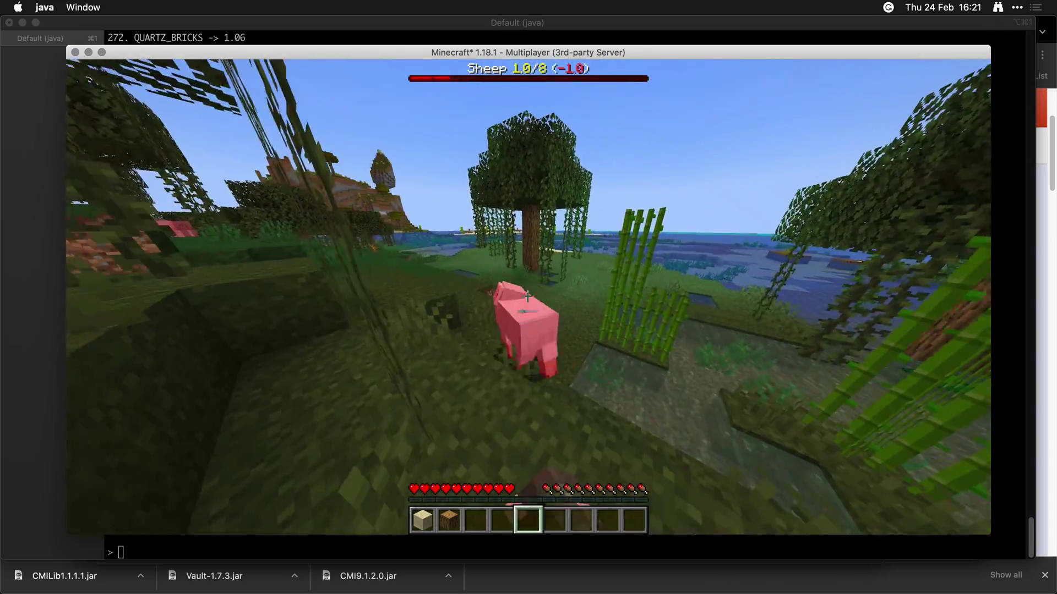
left_click(527, 296)
key("w")
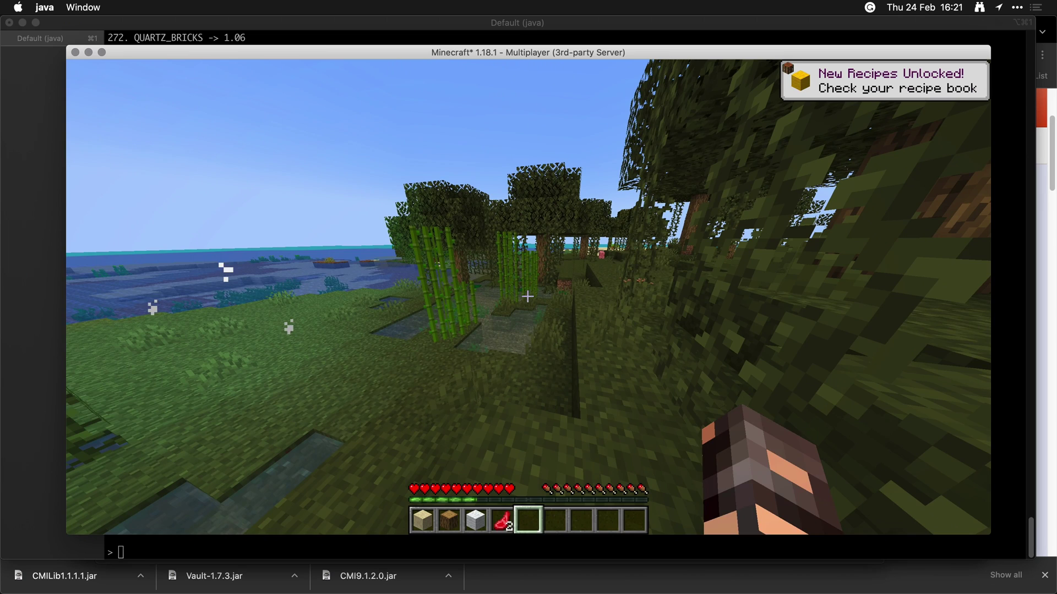
Step: Split one raw mutton into its own hotbar slot and sell it with /sell
scroll(528, 296, "up", 1)
key("e")
right_click(513, 389)
left_click(557, 383)
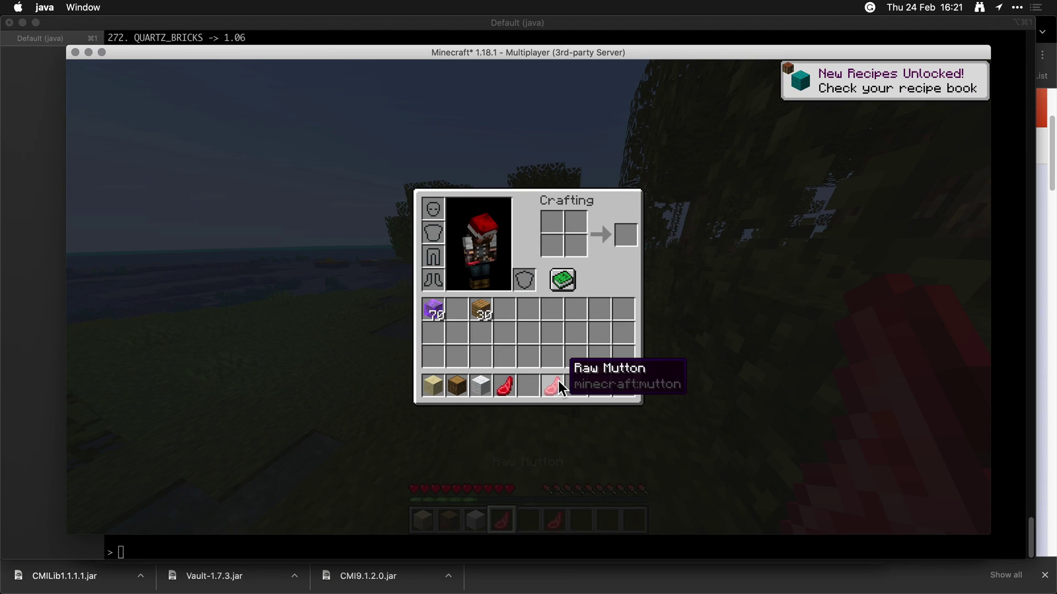
key("e")
scroll(528, 296, "down", 2)
key("slash")
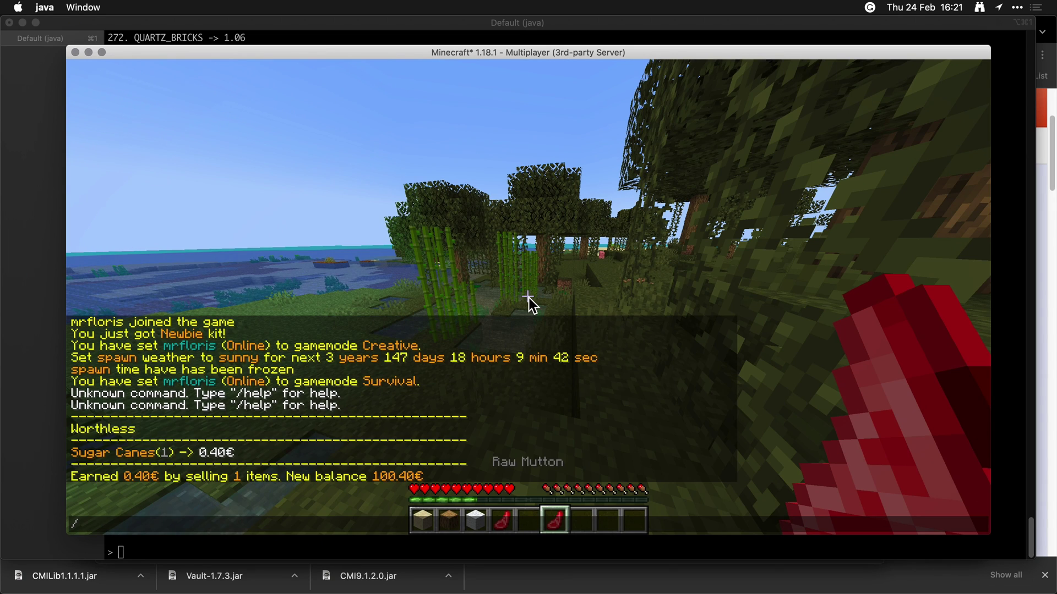
type("sell")
key("Return")
Step: Open the /sell gui window and put the sand block in the sell grid
key("slash")
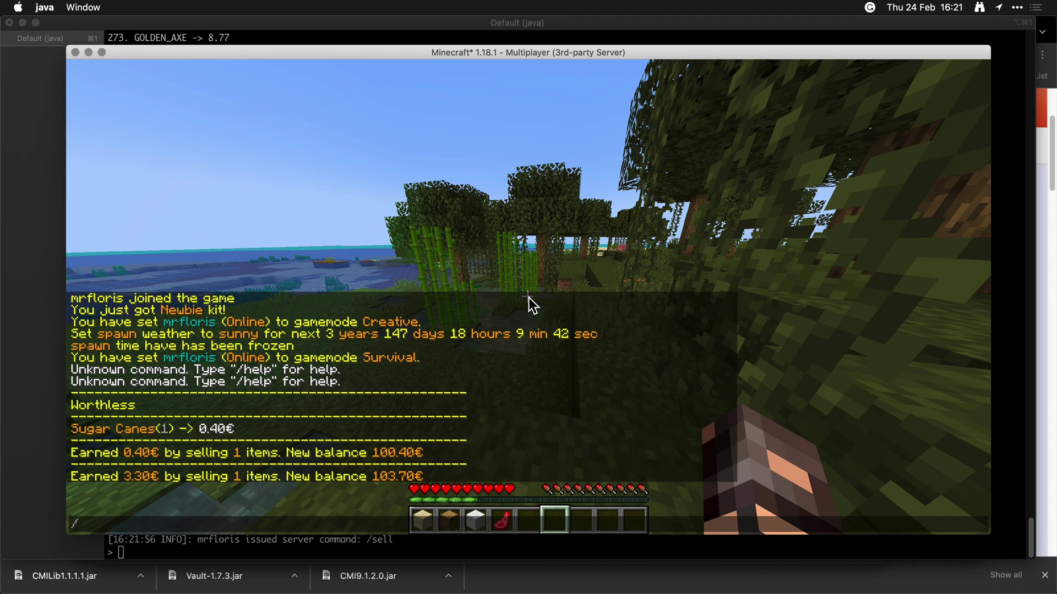
type("sell ")
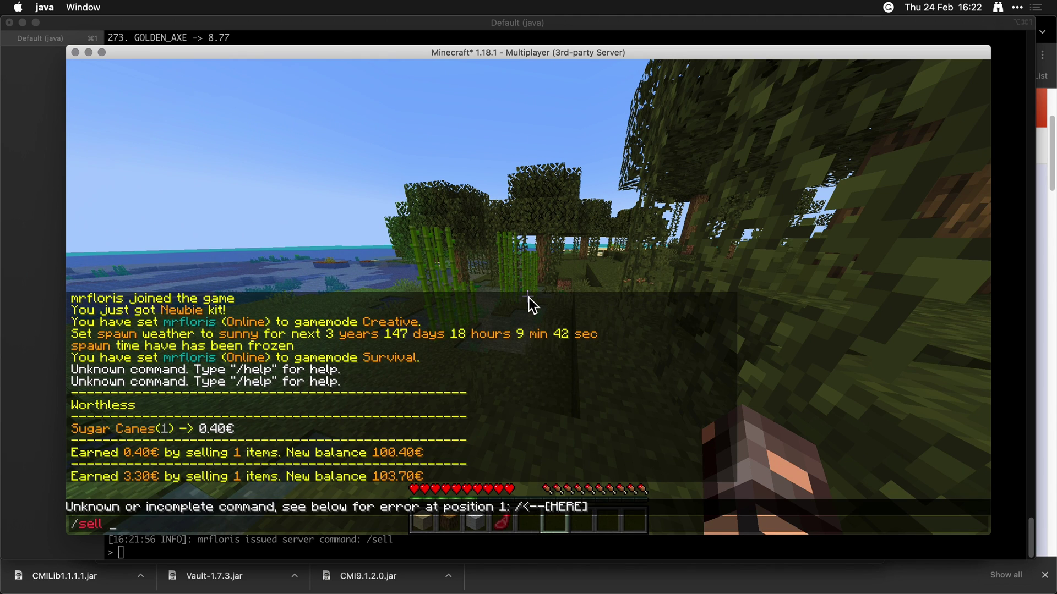
type("gui")
key("Return")
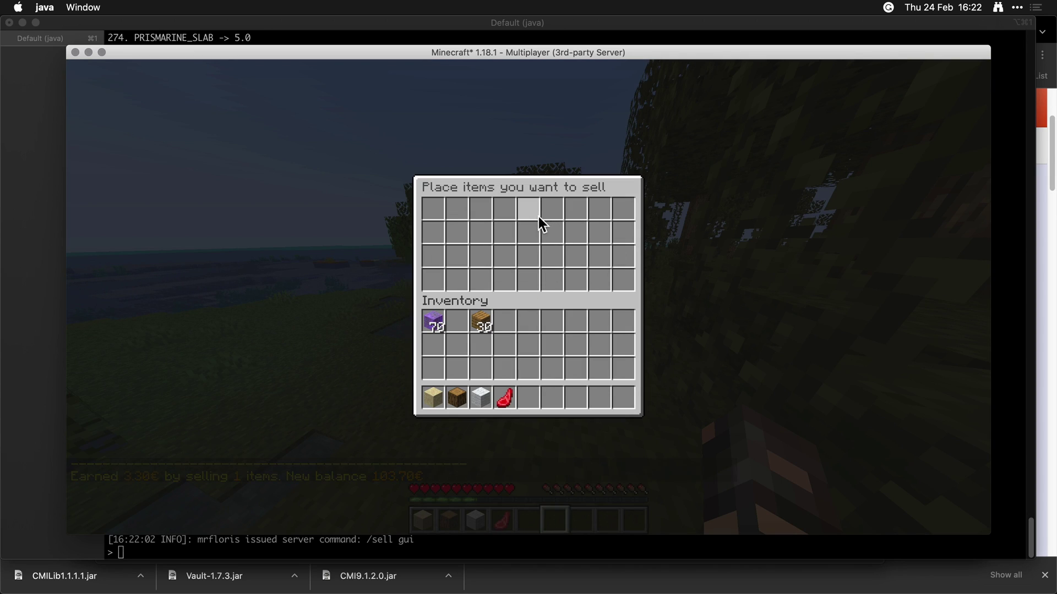
left_click(433, 397)
left_click(508, 254)
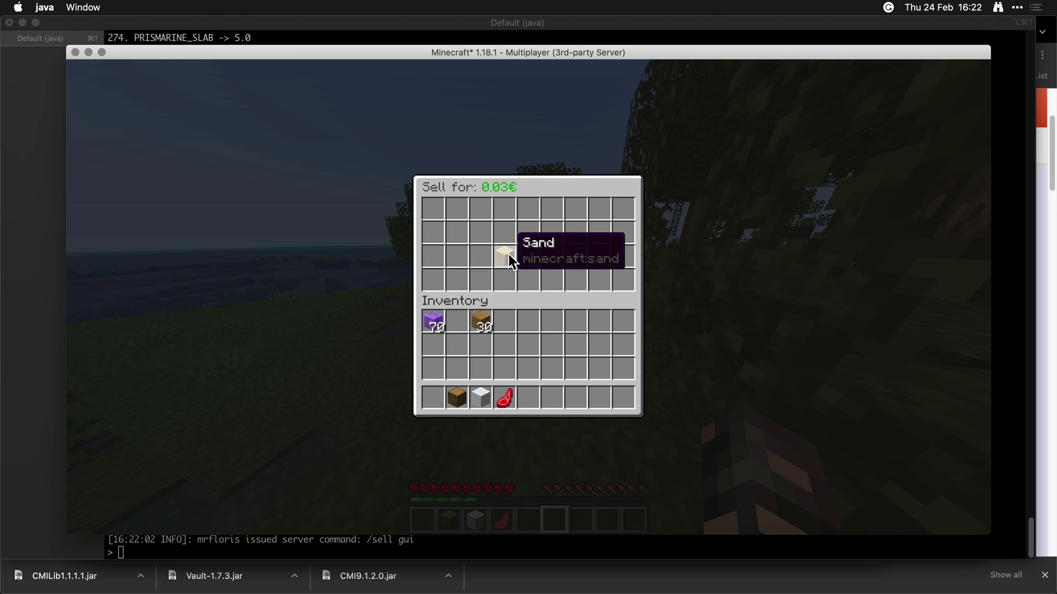
left_click(511, 255)
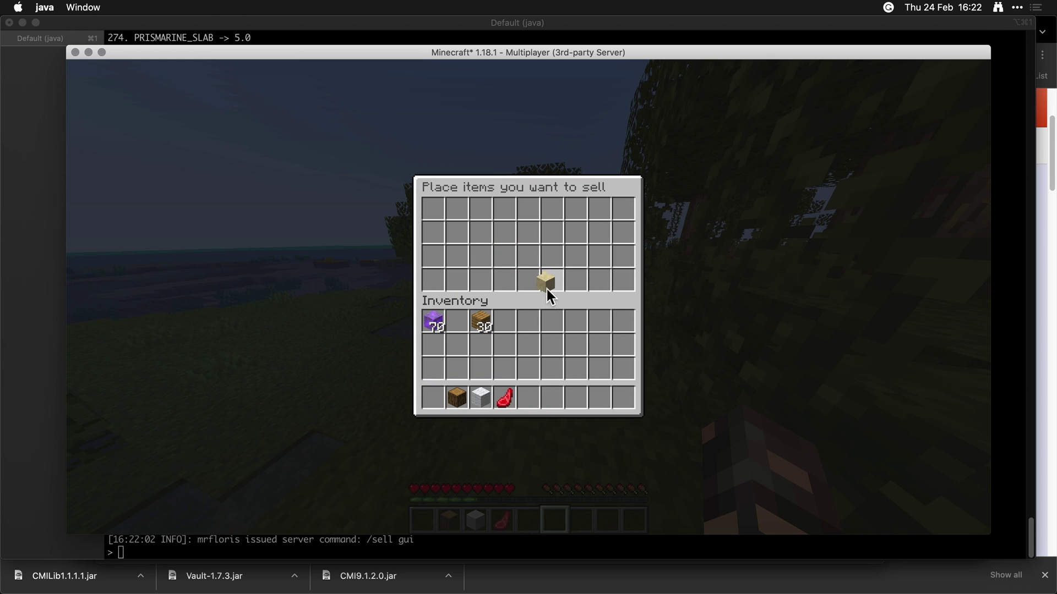
left_click(510, 262)
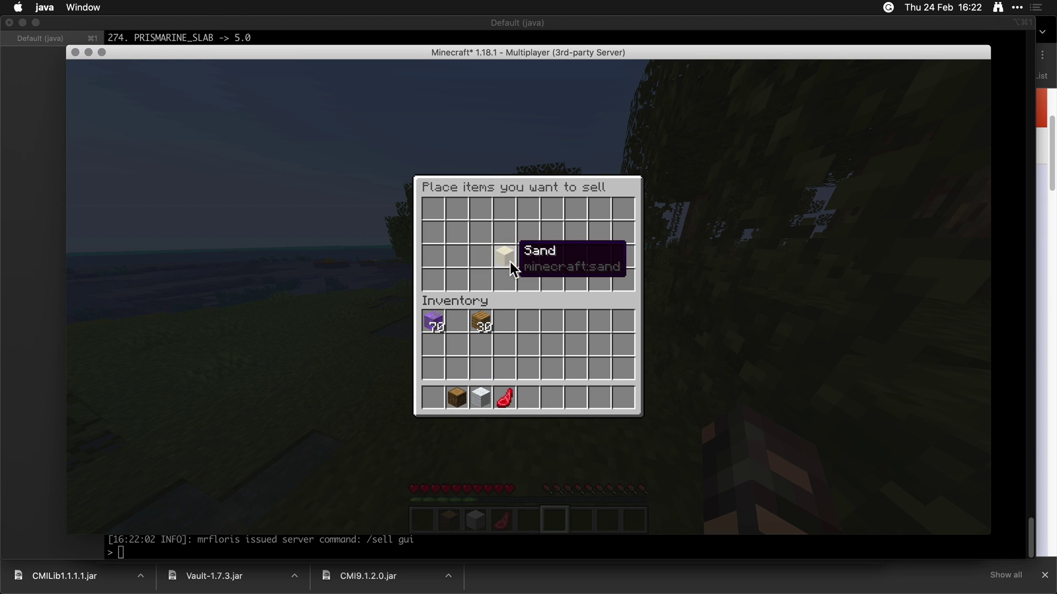
Step: Add the oak log, white wool and raw mutton to the grid, then close it to sell for 4.47€
left_click(463, 396)
left_click(549, 257)
left_click(549, 257)
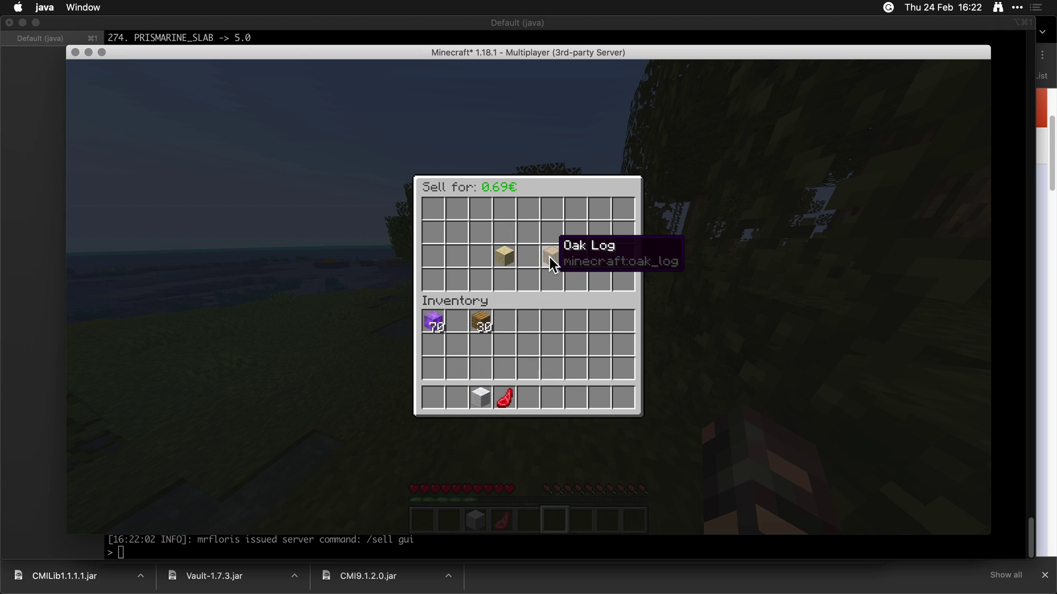
left_click(549, 257)
left_click(550, 256)
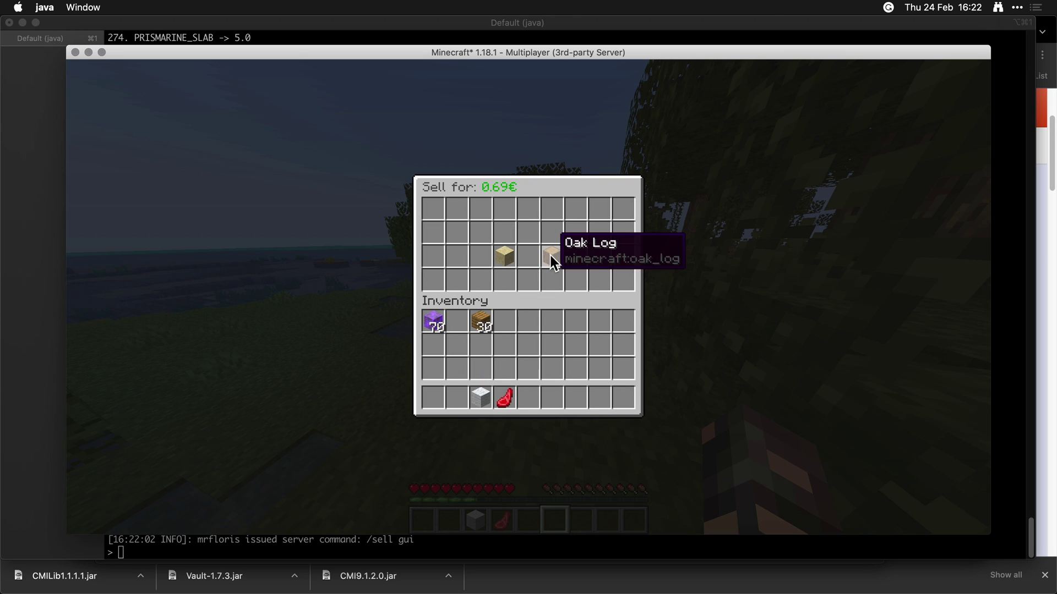
left_click(489, 393)
left_click(480, 233)
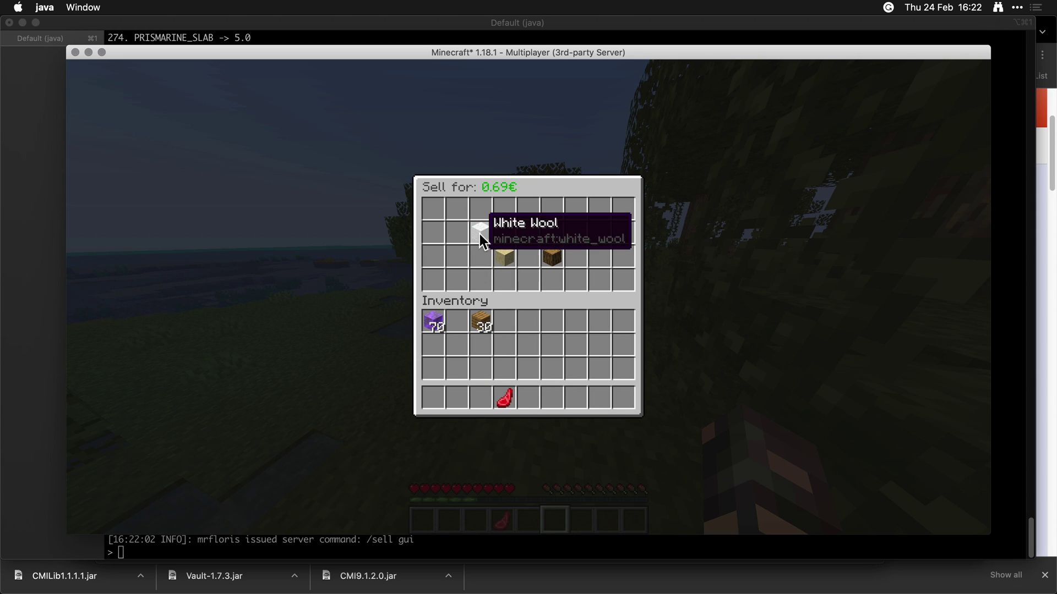
left_click(502, 398)
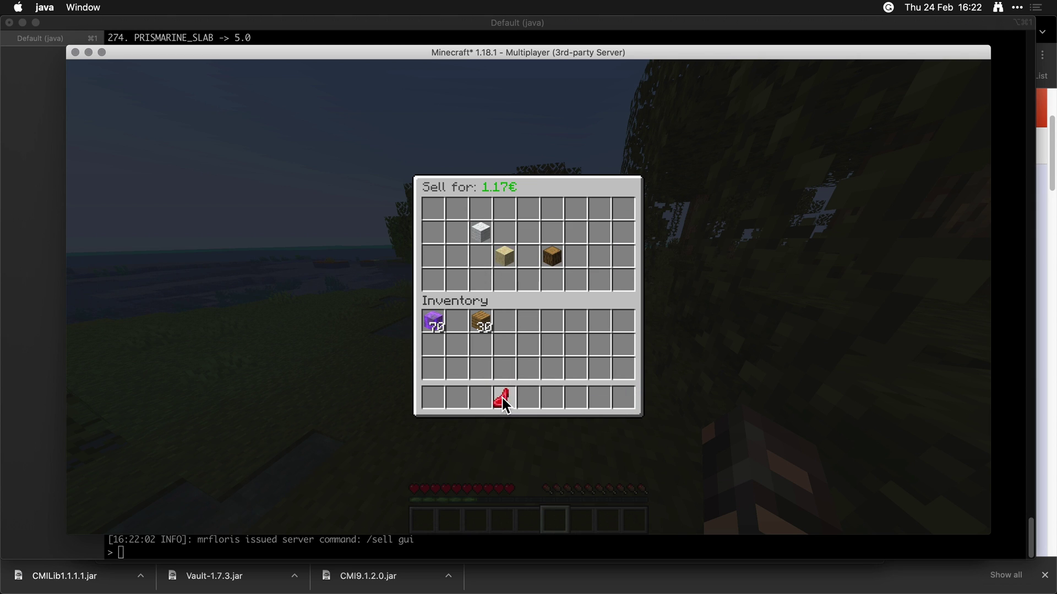
left_click(596, 257)
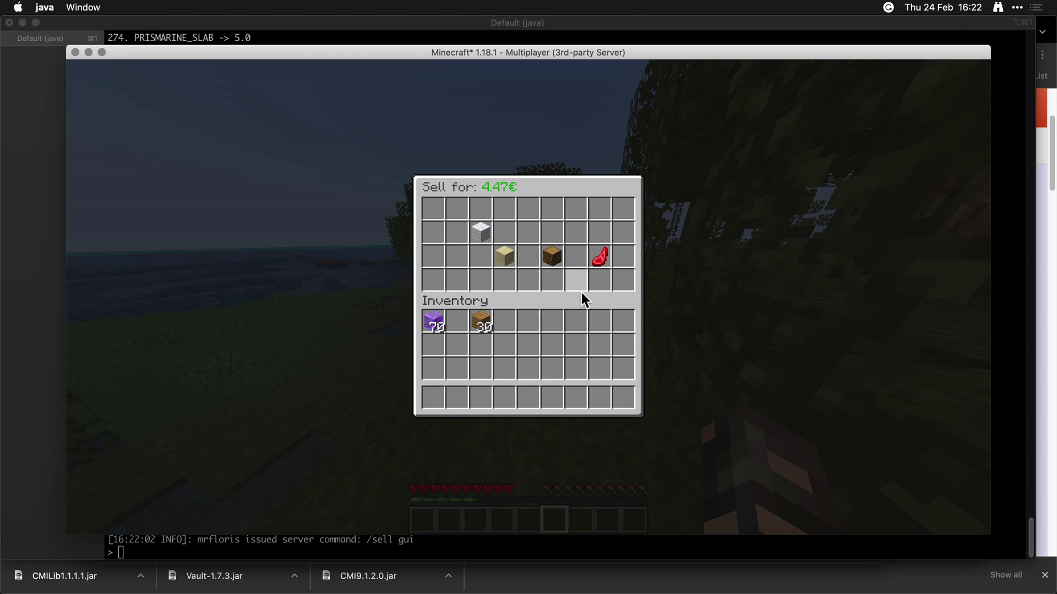
key("Escape")
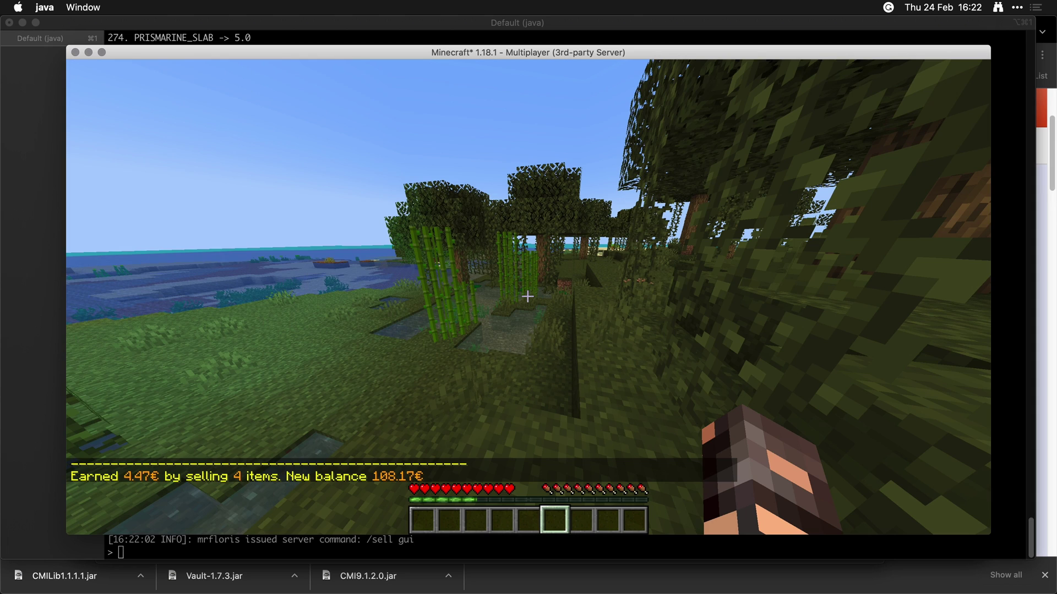
Step: Check the balance with /balance, confirming 108.17€
key("t")
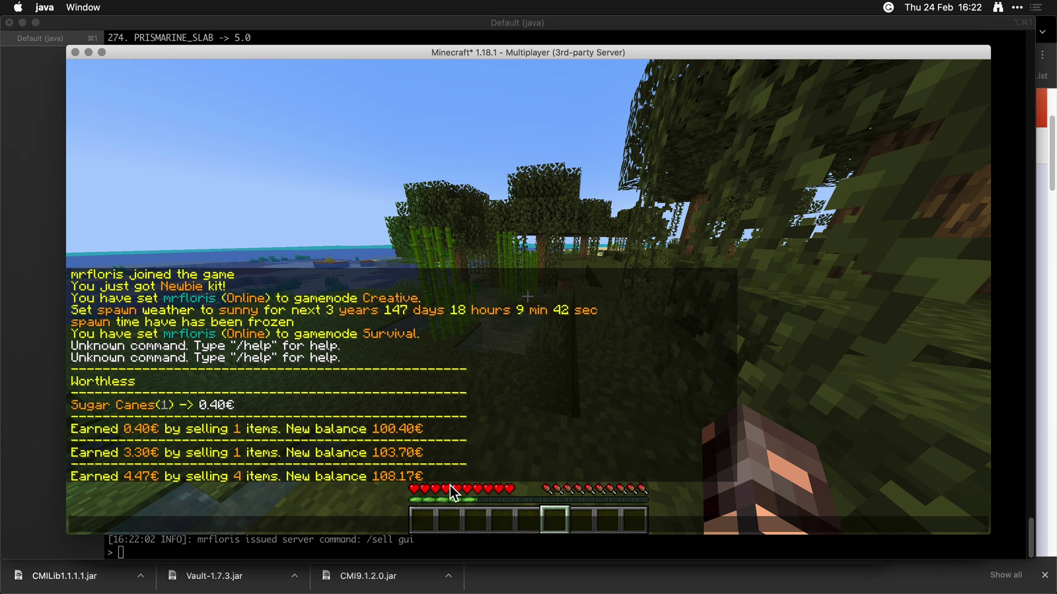
type("/")
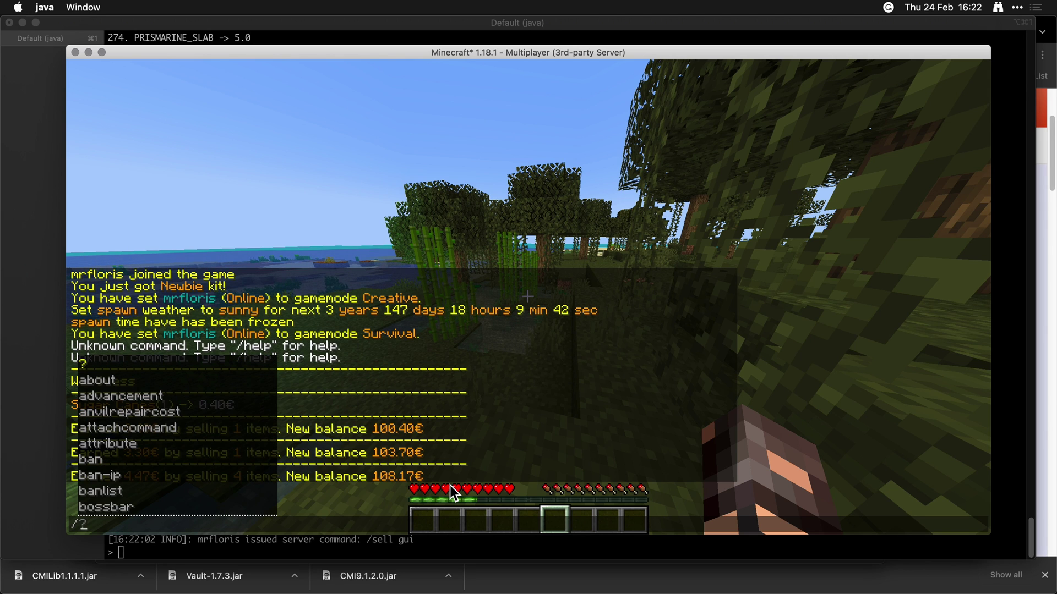
type("balance")
key("Return")
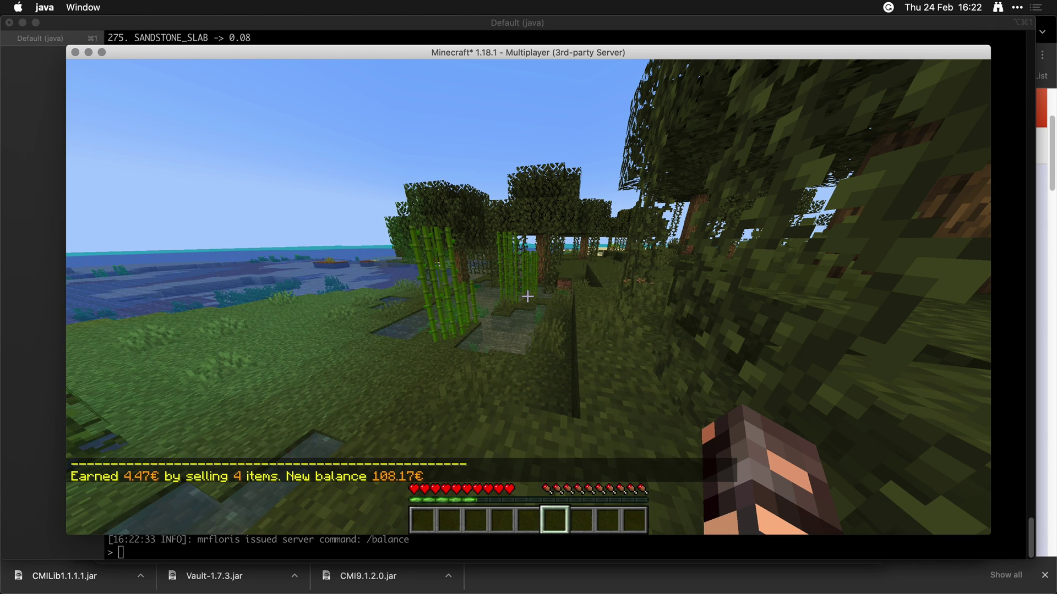
Step: Try paying all players 1 with /cmi money pay all 1, which is rejected as console-only
type("/")
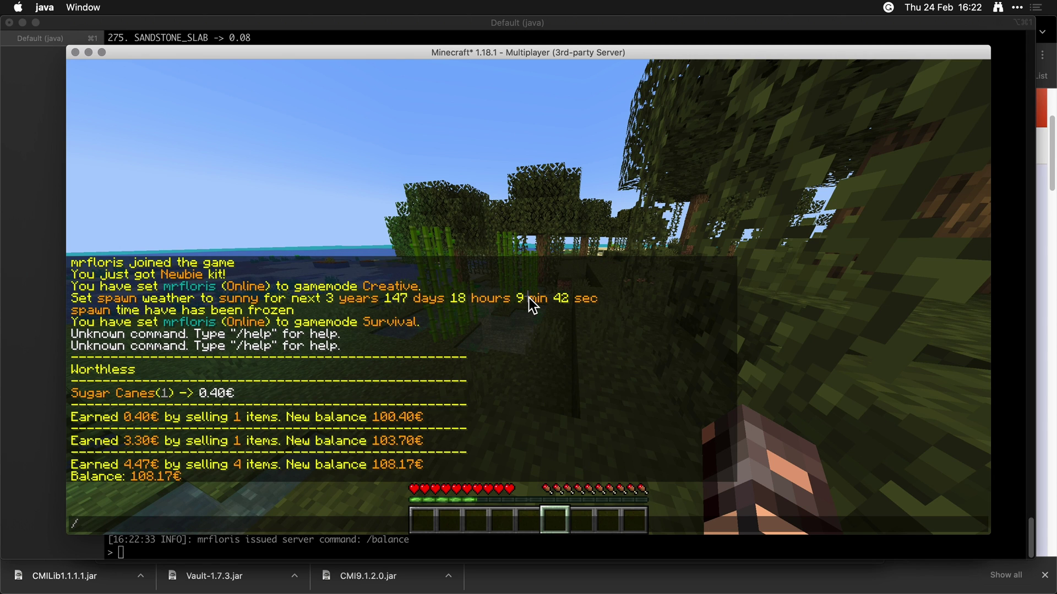
type("money pa")
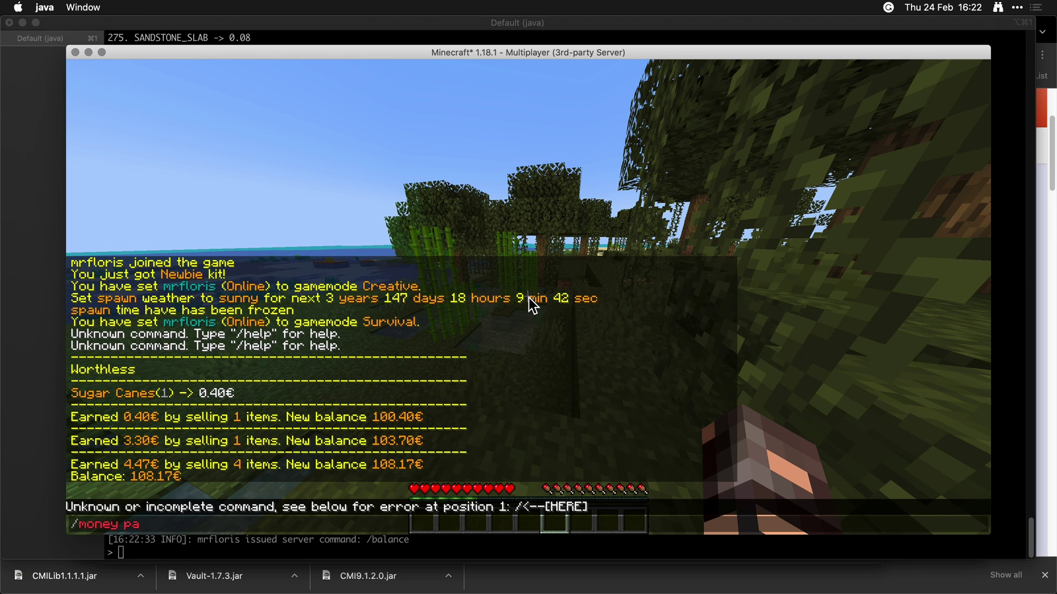
key("BackSpace")
key("BackSpace")
key("BackSpace")
key("BackSpace")
key("BackSpace")
key("BackSpace")
key("BackSpace")
key("BackSpace")
type("cmi mon")
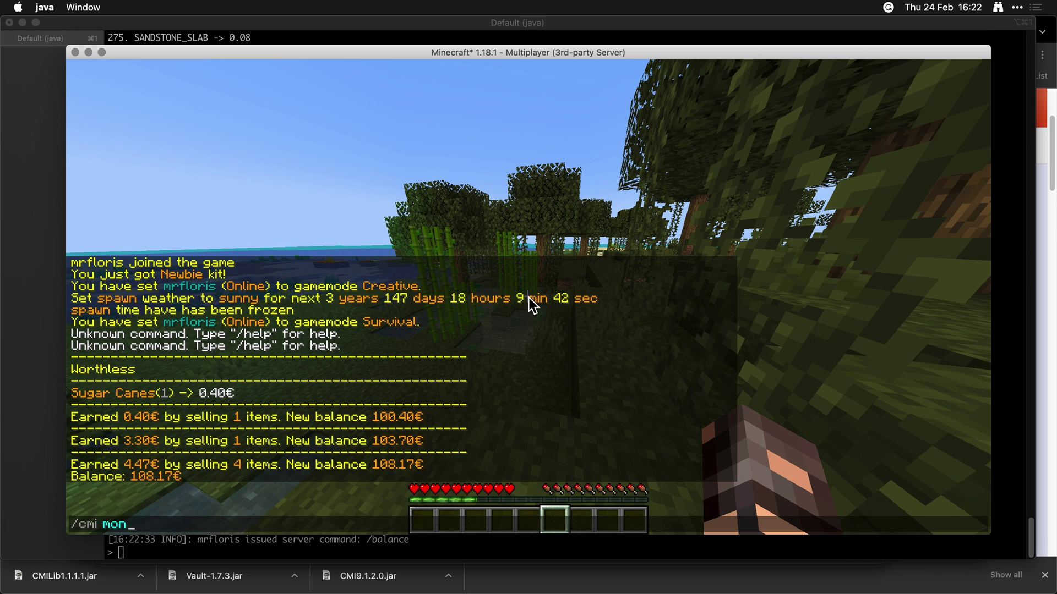
type("ey pay")
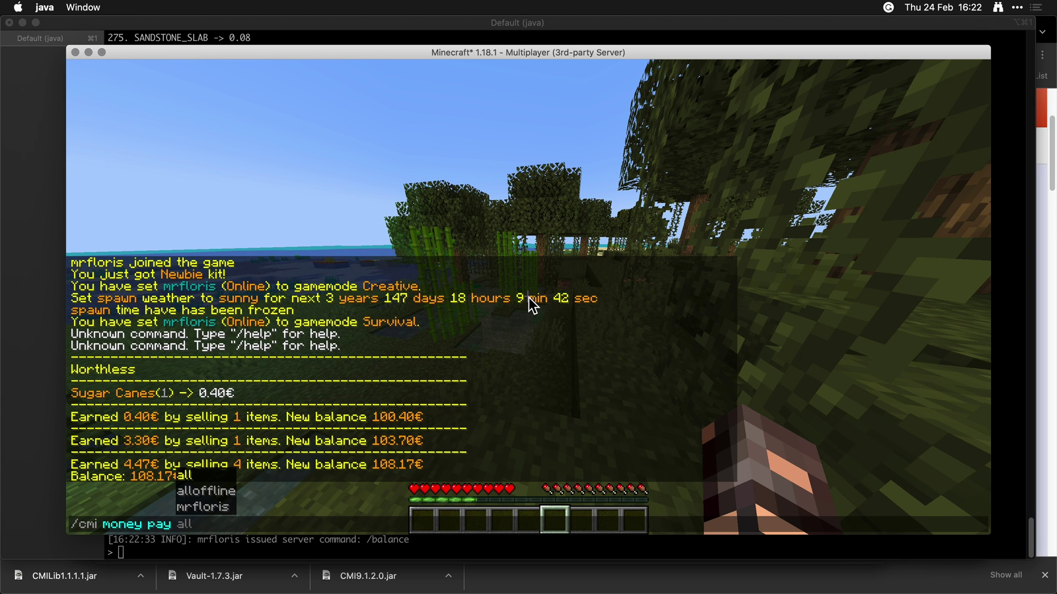
key("Tab")
type("1")
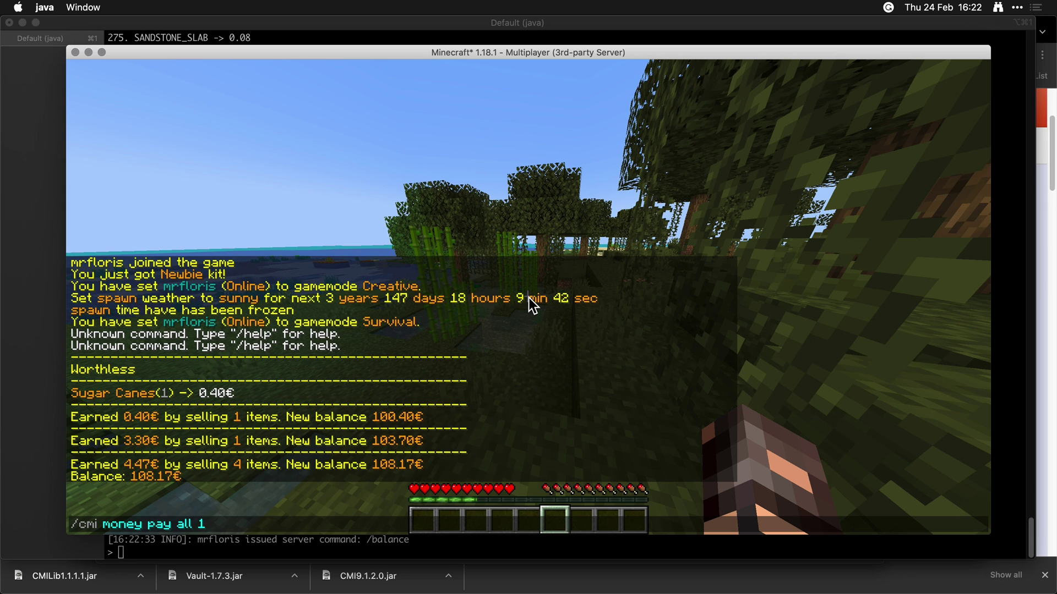
key("Return")
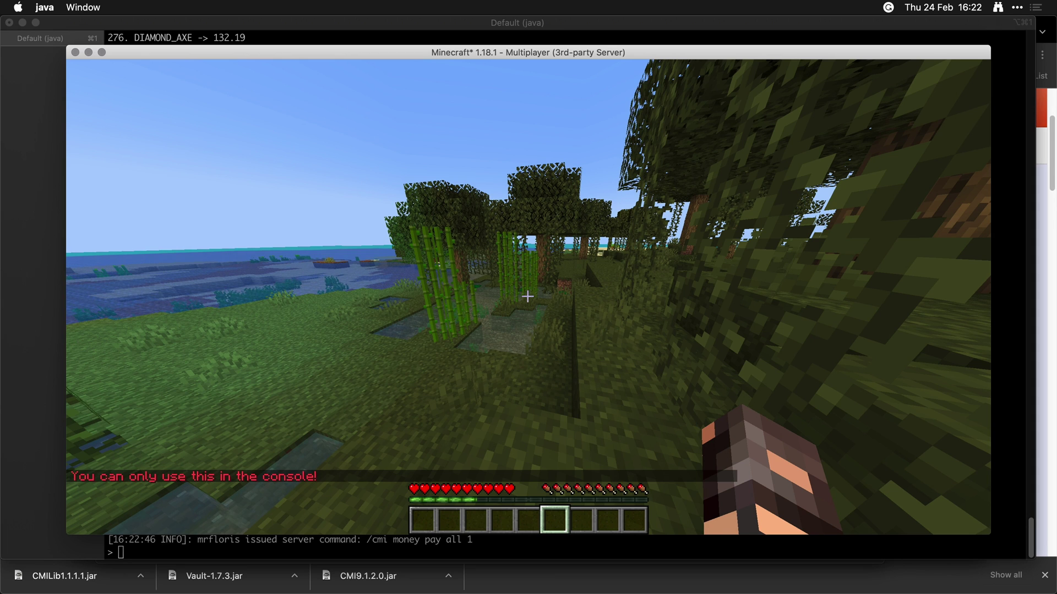
Step: Recall and erase the pay command, then switch to the iTerm2 server console
key("t")
key("Up")
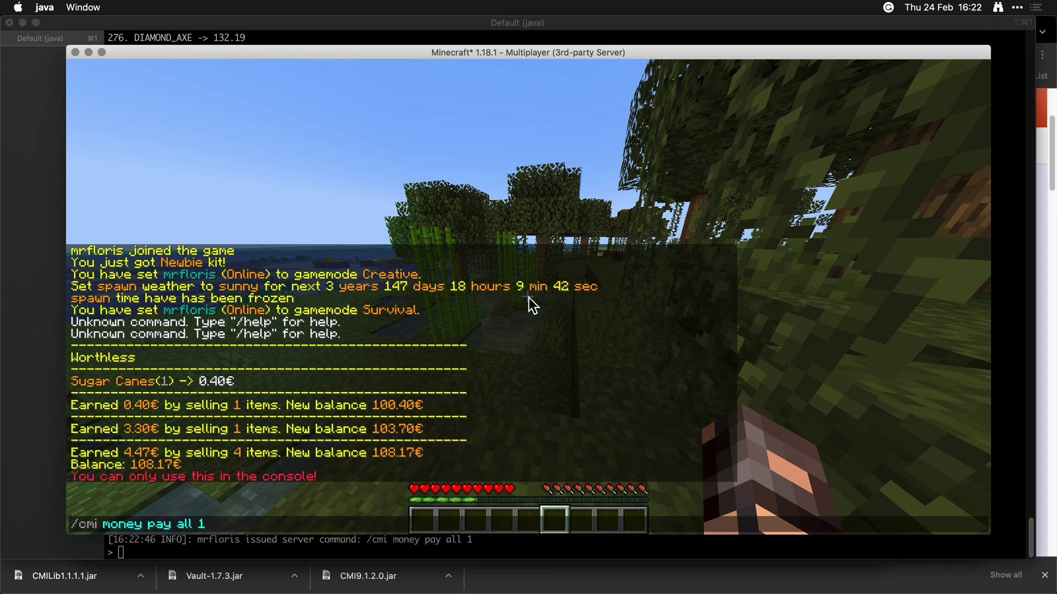
key("BackSpace")
key("BackSpace")
key("BackSpace")
key("BackSpace")
key("BackSpace")
key("BackSpace")
key("BackSpace")
key("BackSpace")
key("BackSpace")
key("BackSpace")
key("BackSpace")
key("BackSpace")
key("BackSpace")
key("BackSpace")
key("BackSpace")
key("BackSpace")
key("BackSpace")
key("BackSpace")
key("BackSpace")
key("BackSpace")
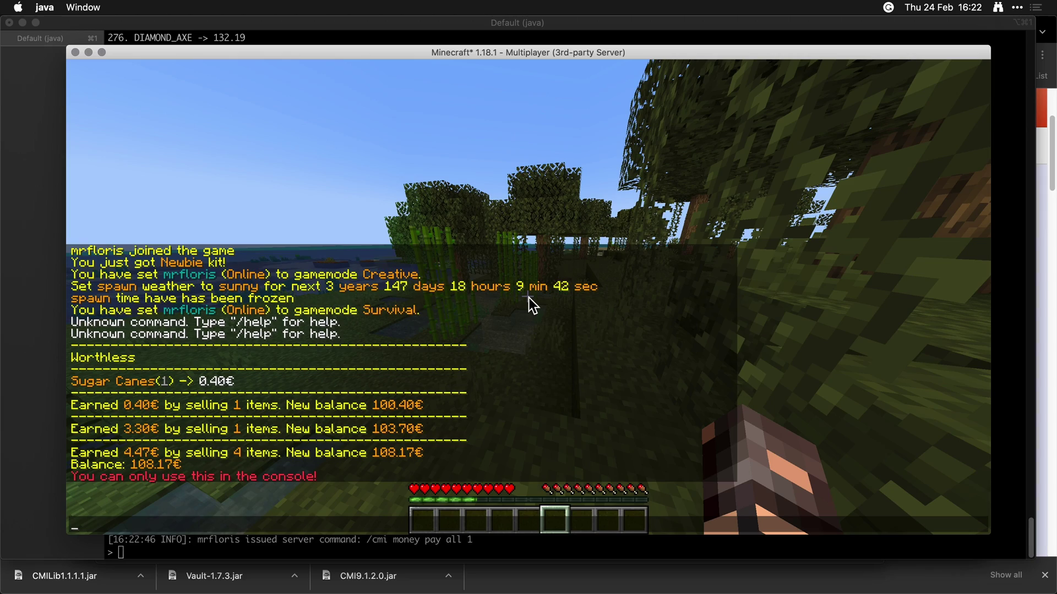
key("super+Tab")
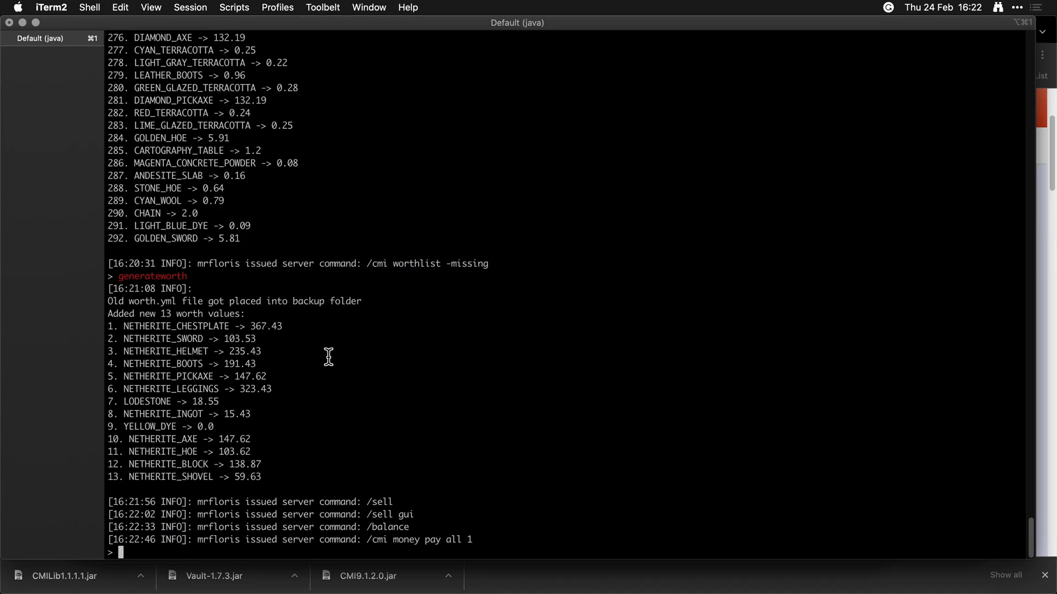
Step: Scroll up the server log to the CMI startup lines showing economy with Vault 1.7.3-CMI
scroll(329, 357, "up", 10)
scroll(328, 357, "up", 20)
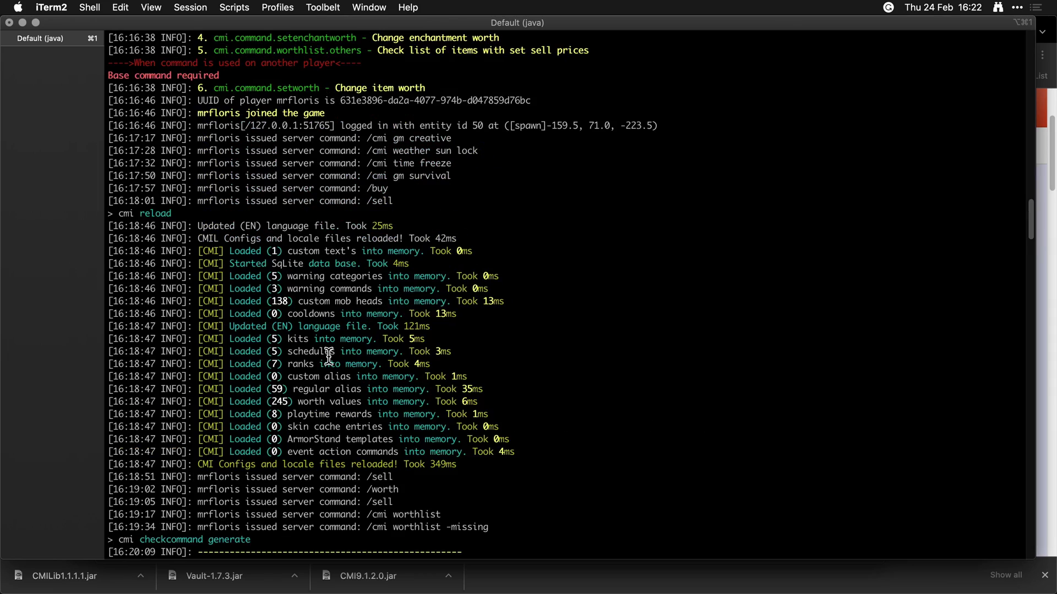
scroll(329, 357, "up", 10)
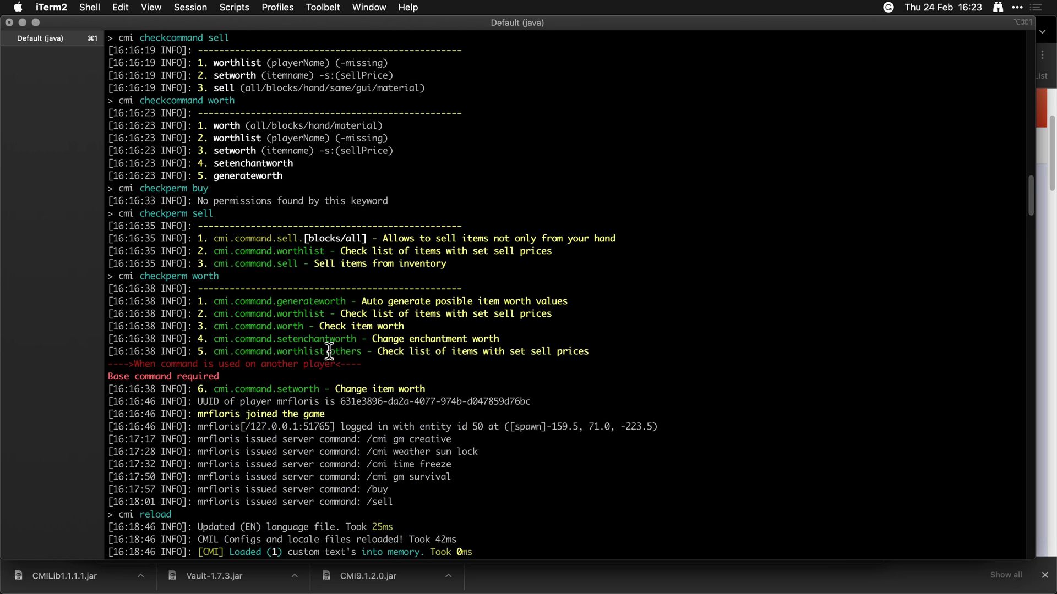
scroll(221, 313, "up", 4)
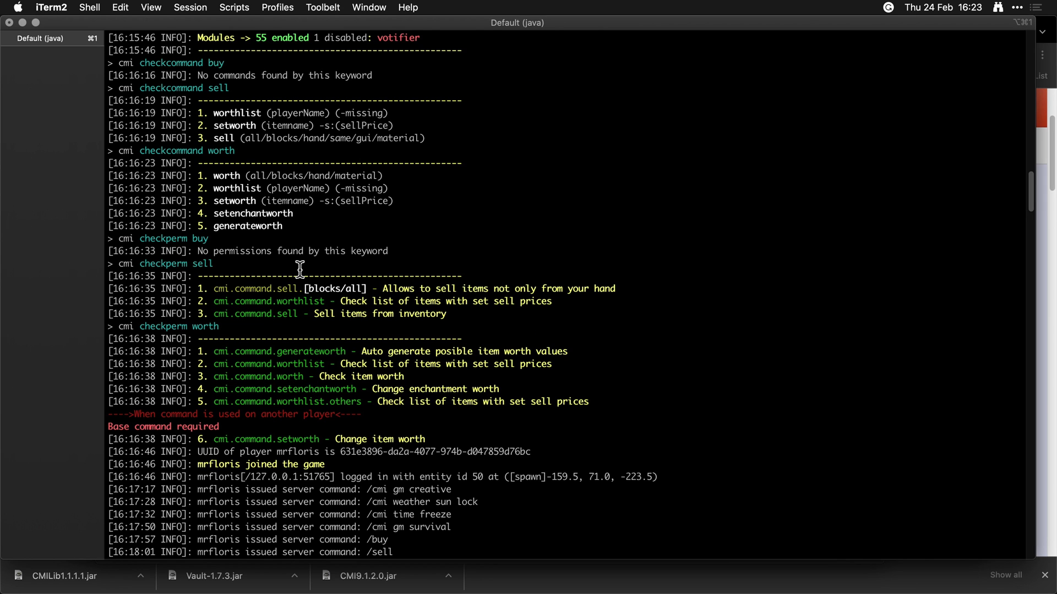
scroll(300, 269, "up", 3)
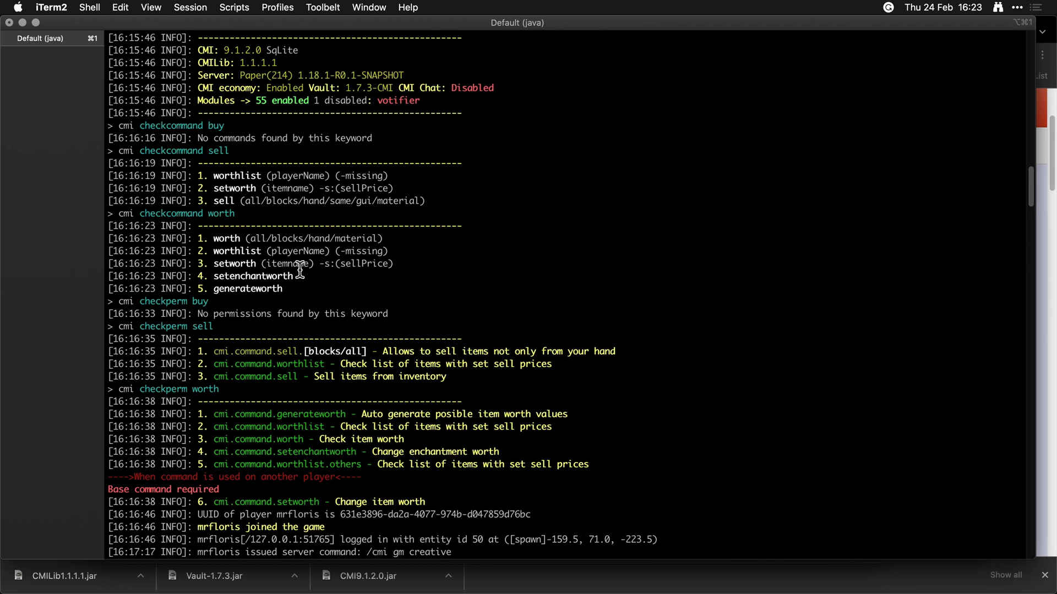
key("super+Tab")
Step: Open zrips.net in a new Chrome tab and go to the CMI ItemShop page from the CMI menu
left_click(642, 308)
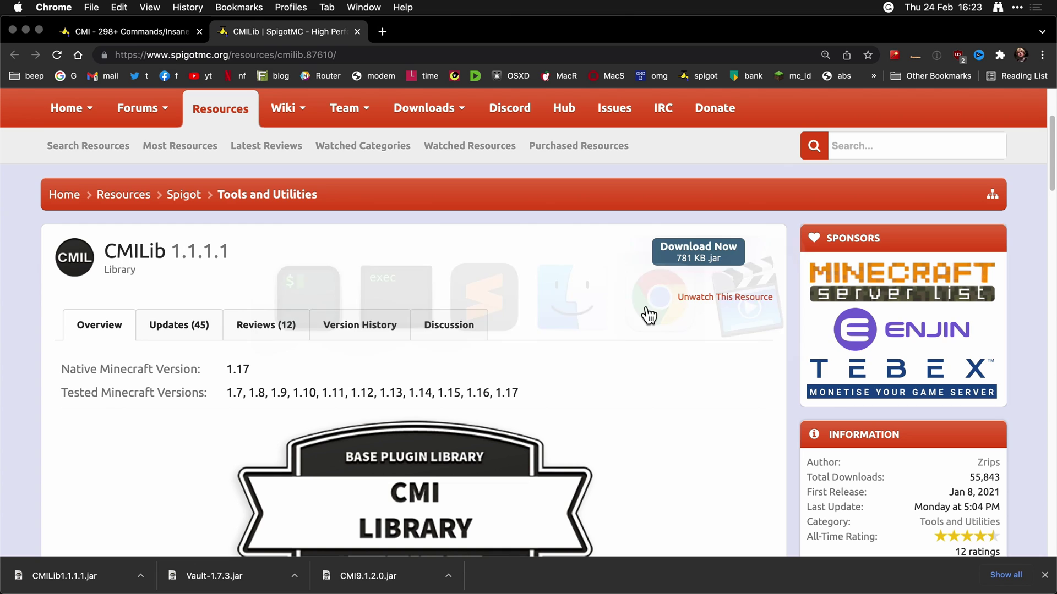
key("super+t")
type("zr")
key("Return")
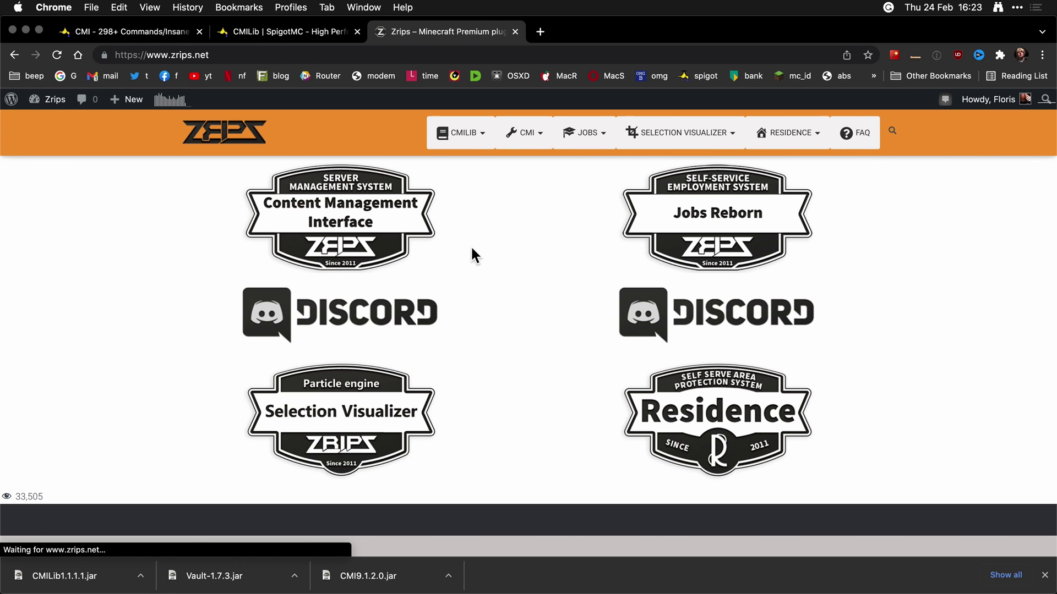
mouse_move(529, 137)
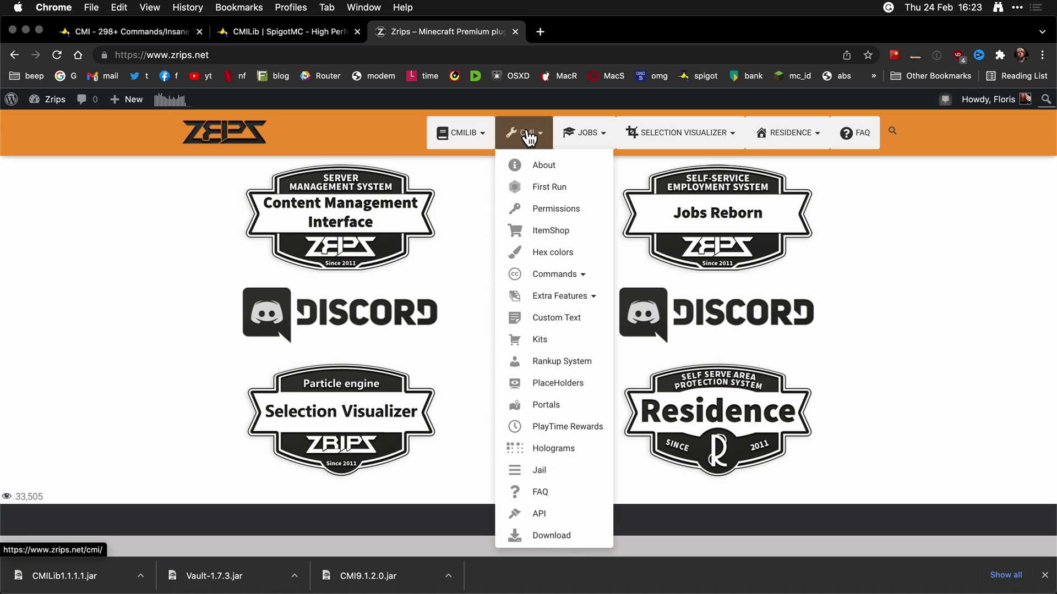
mouse_move(531, 275)
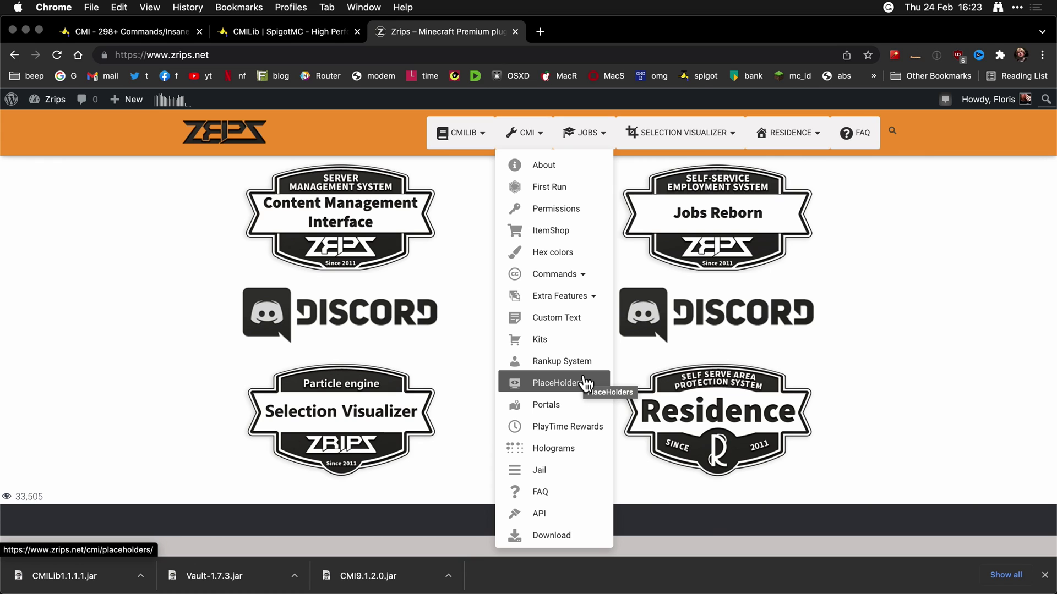
mouse_move(569, 300)
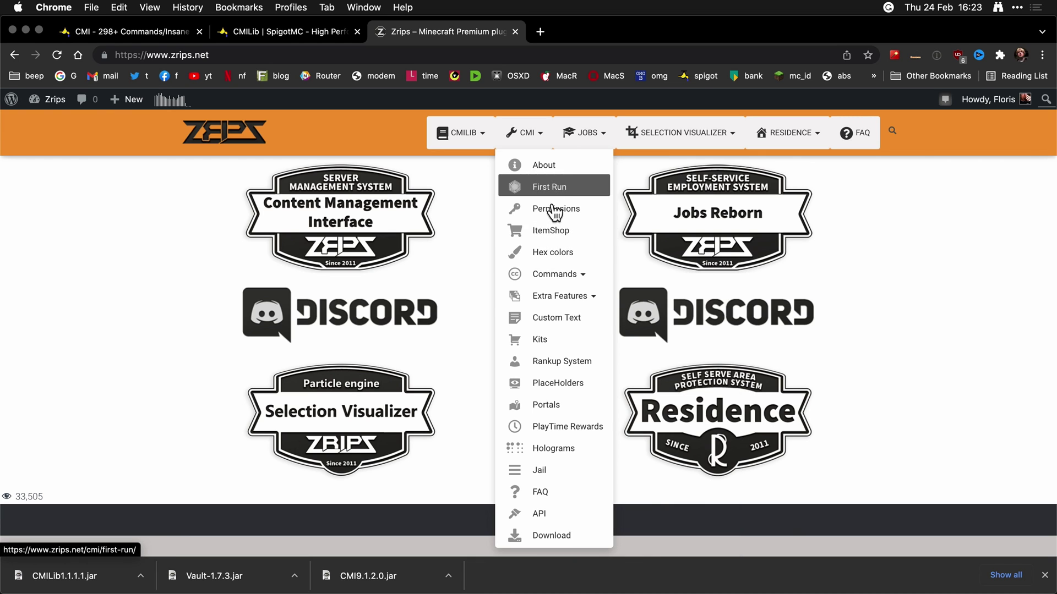
left_click(558, 240)
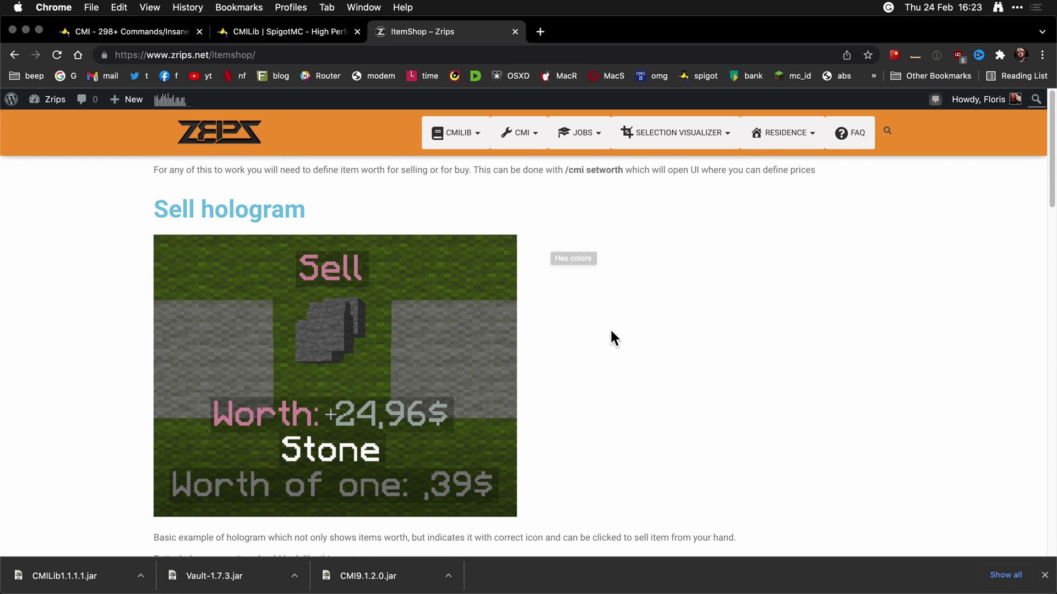
Step: Scroll to the Sell hologram section and select the entire shop hologram YAML block
scroll(611, 331, "down", 1)
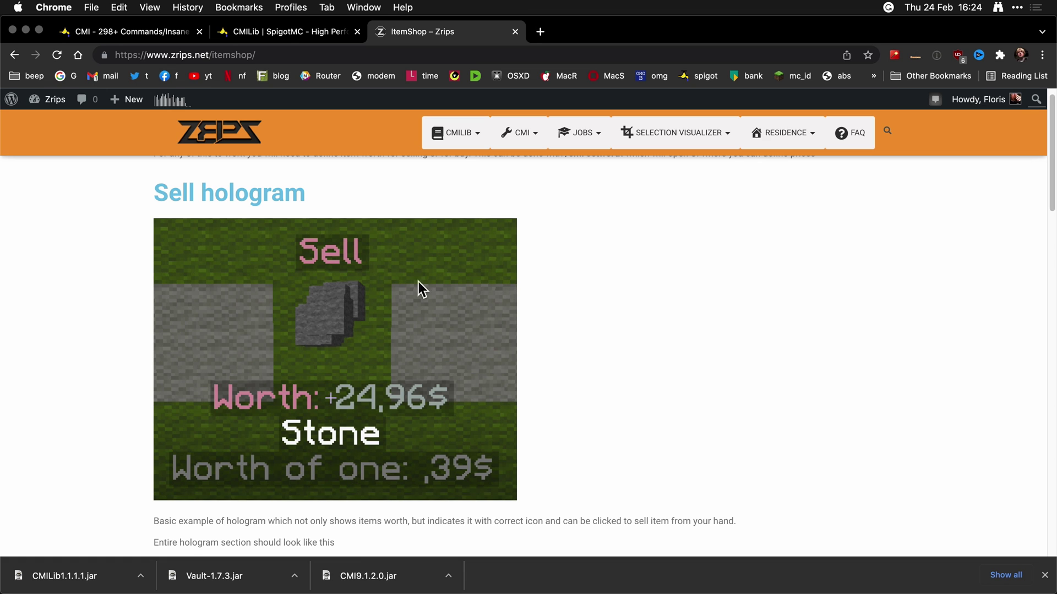
scroll(498, 409, "down", 10)
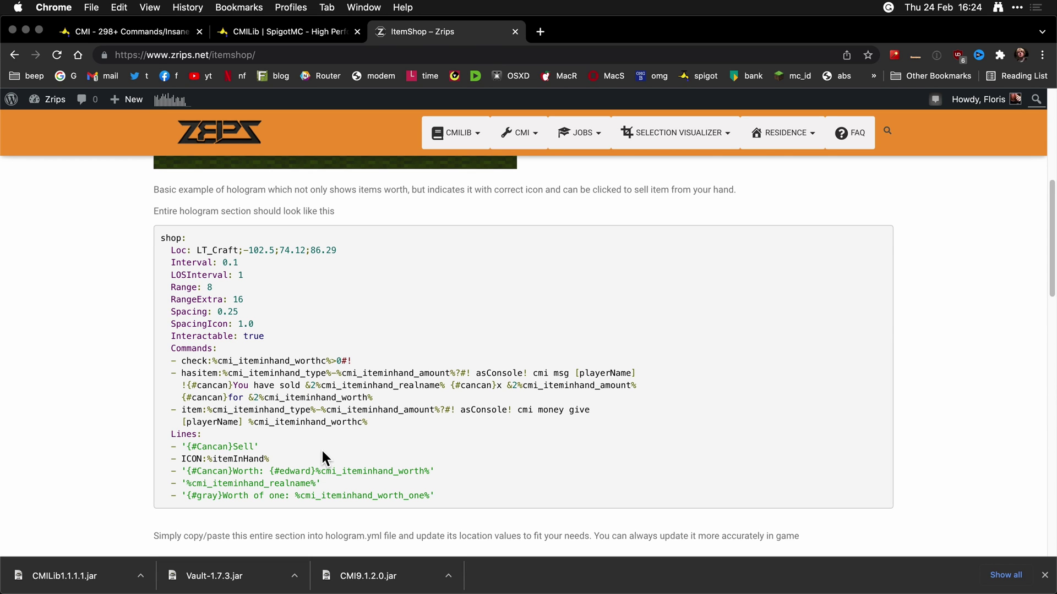
scroll(323, 450, "down", 5)
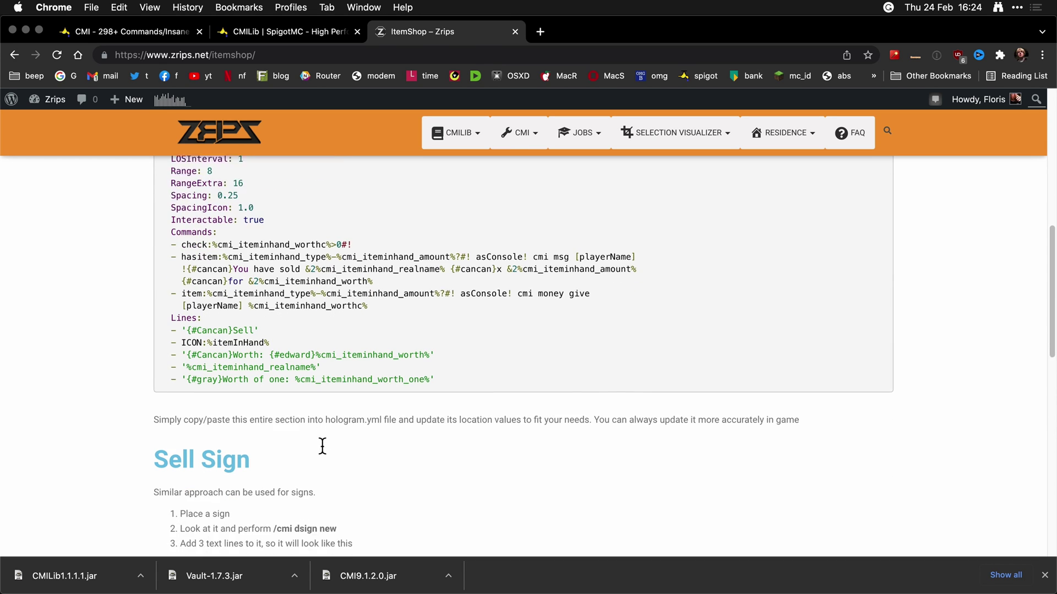
scroll(324, 452, "down", 3)
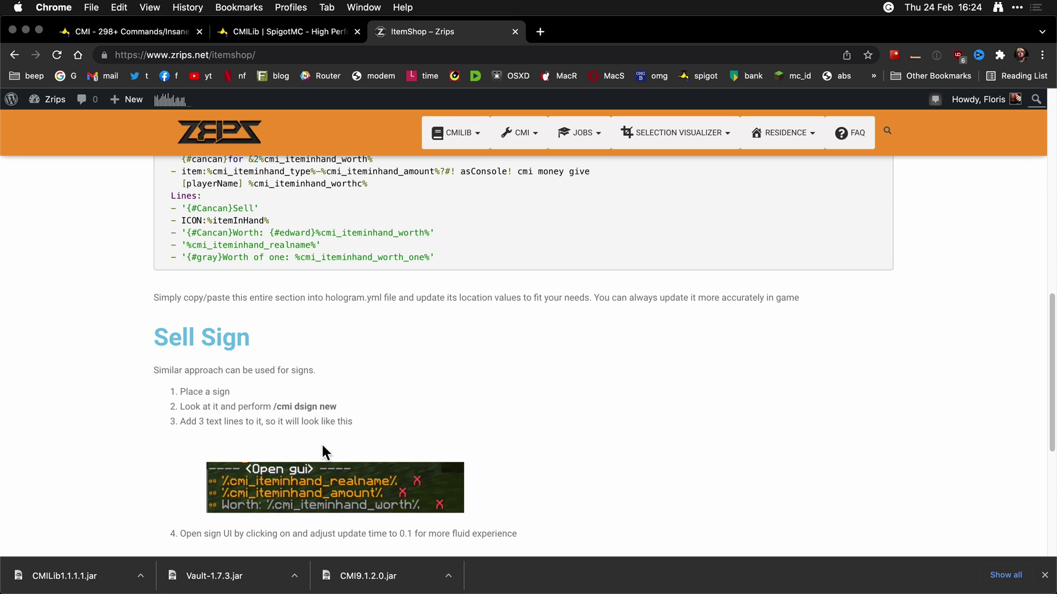
scroll(325, 453, "down", 7)
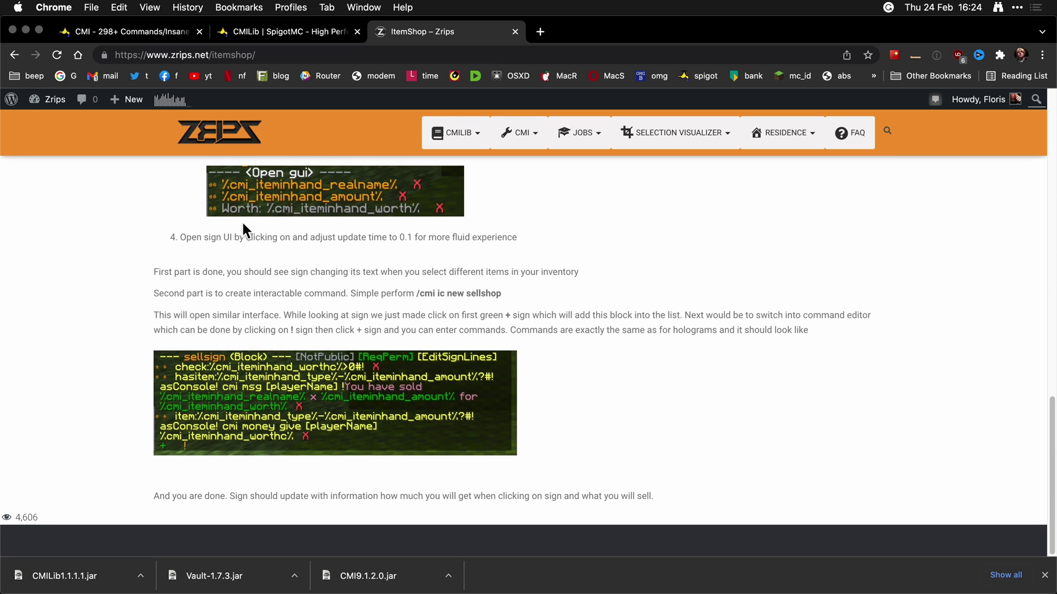
scroll(271, 297, "up", 7)
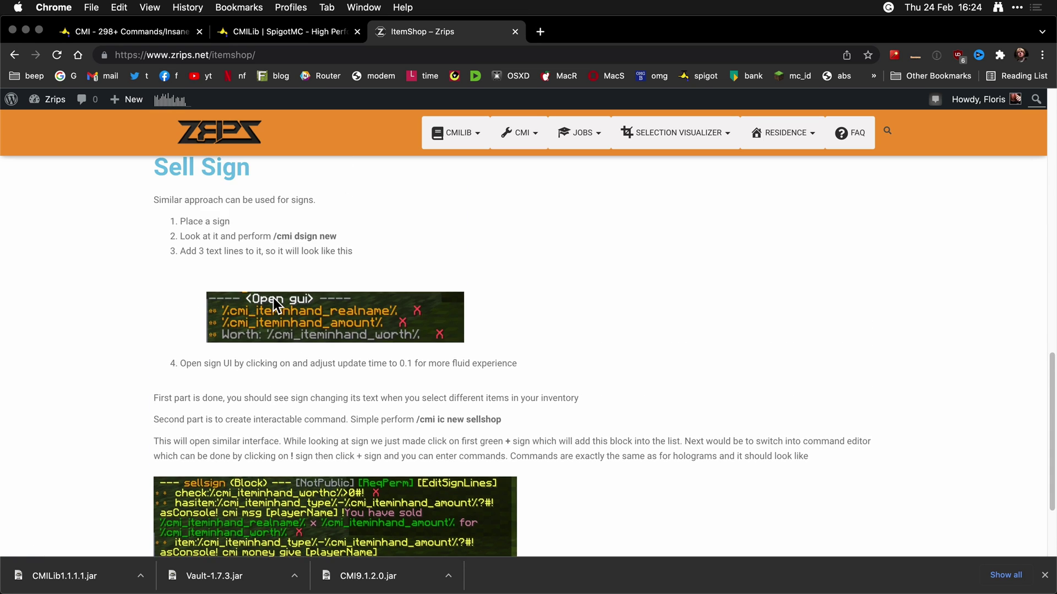
scroll(273, 303, "up", 8)
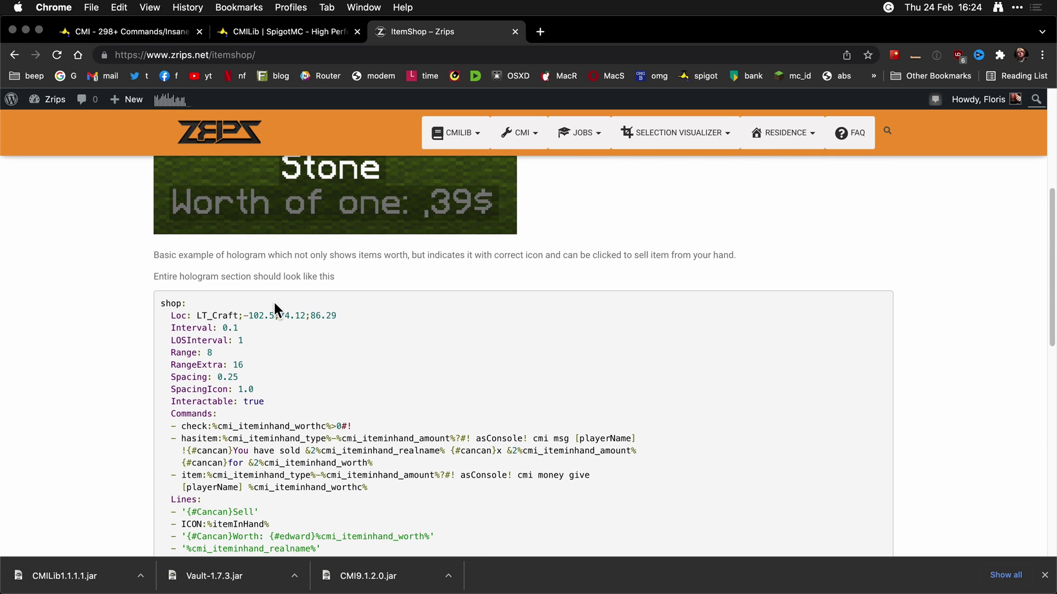
scroll(274, 310, "down", 4)
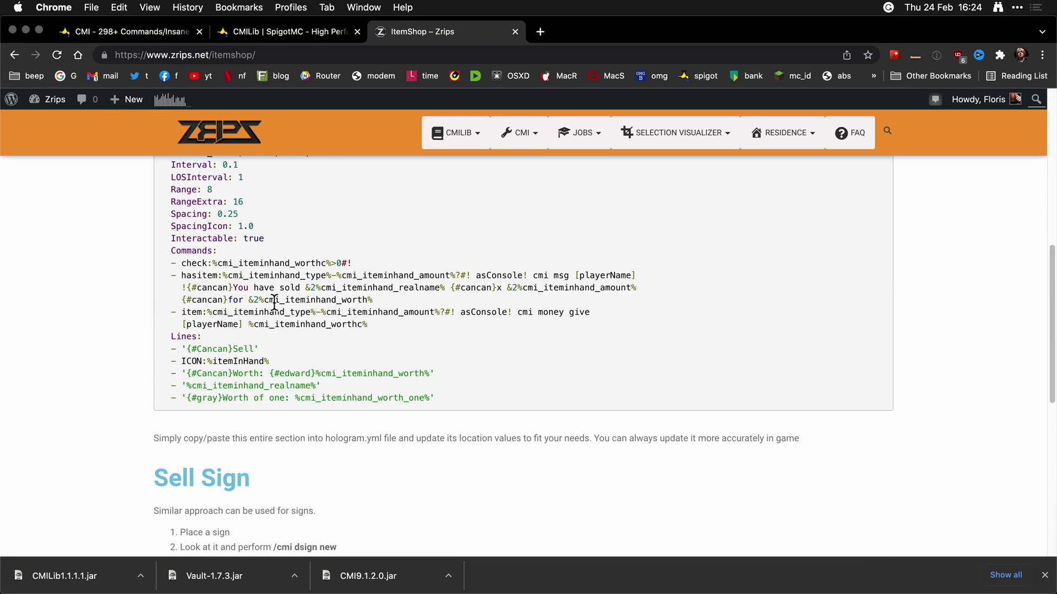
scroll(274, 304, "up", 1)
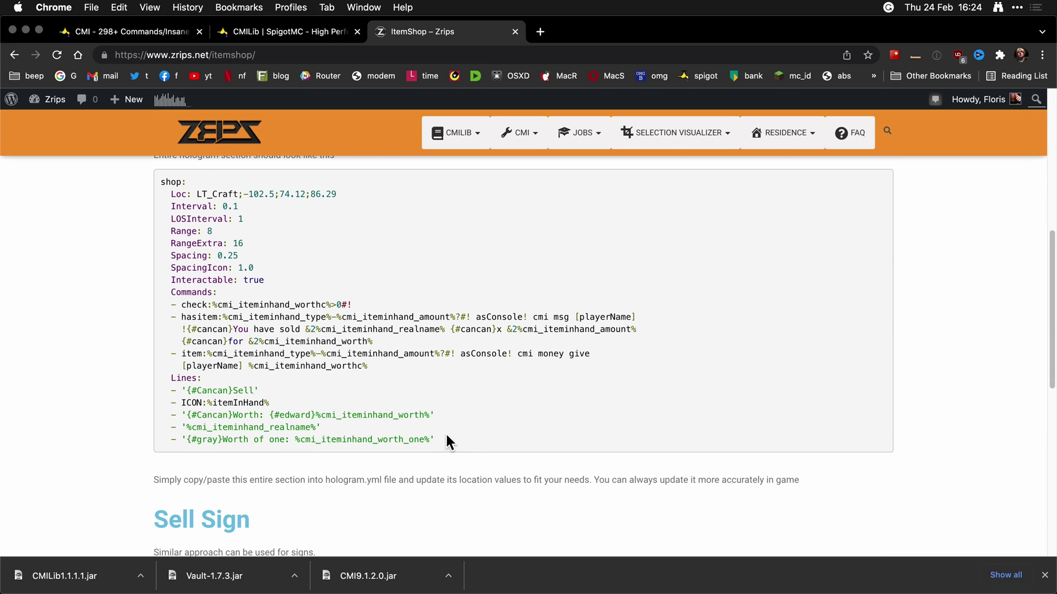
left_click_drag(444, 434, 151, 183)
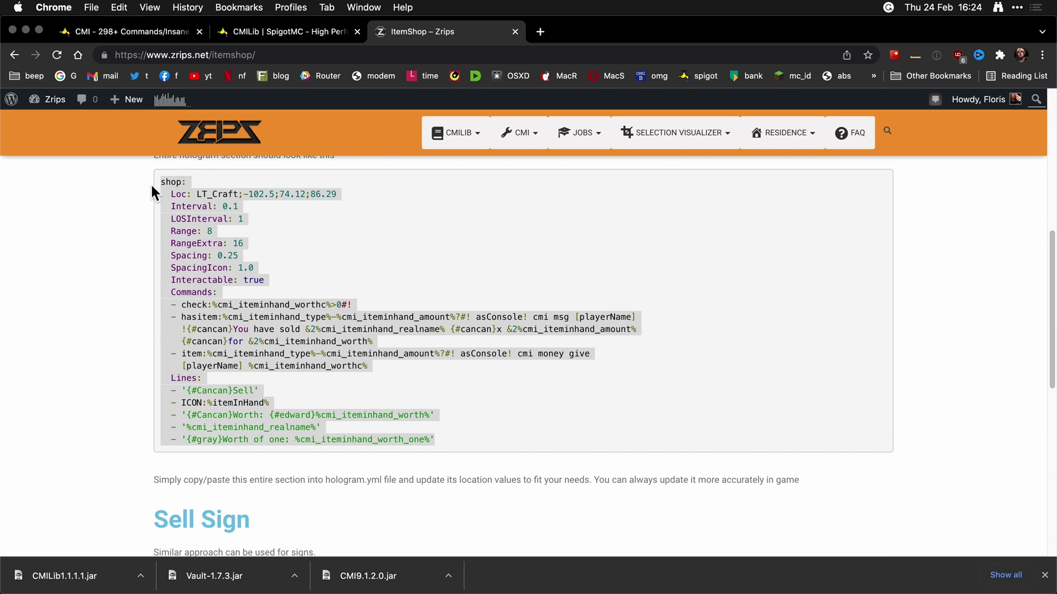
Step: Copy the shop block and select holograms.yml in the CMI plugin folder in Finder
key("super+c")
key("super+Tab")
key("super+Tab")
key("super+Tab")
key("super+Tab")
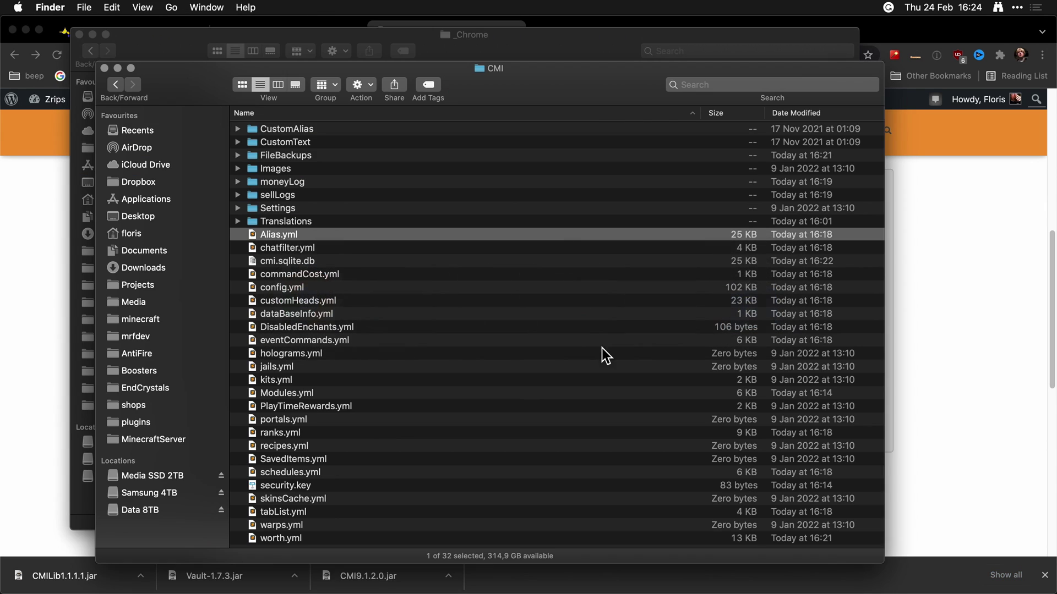
left_click(373, 362)
left_click(489, 65, "super")
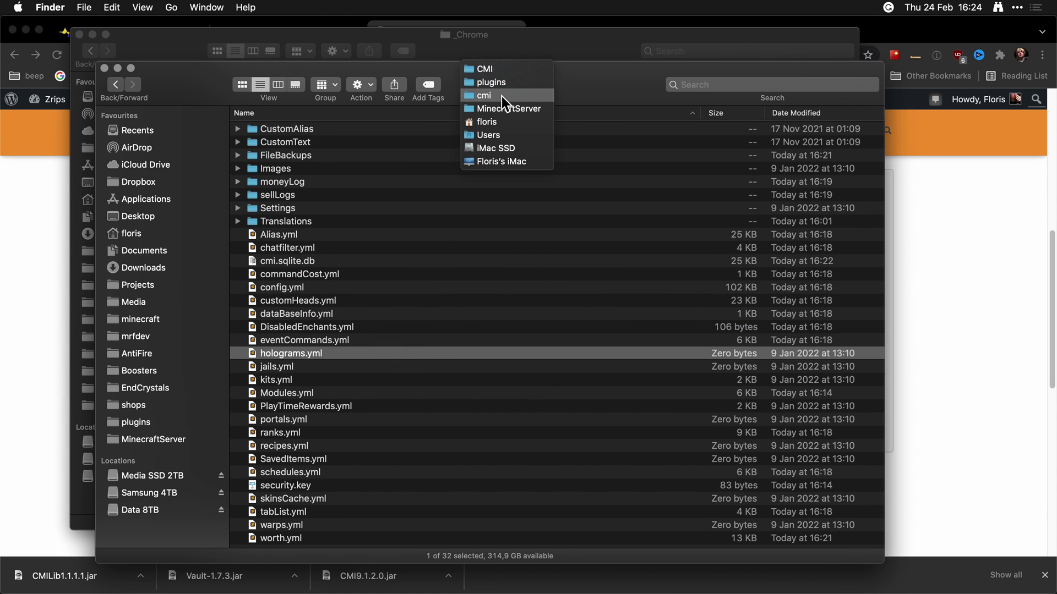
left_click(339, 355)
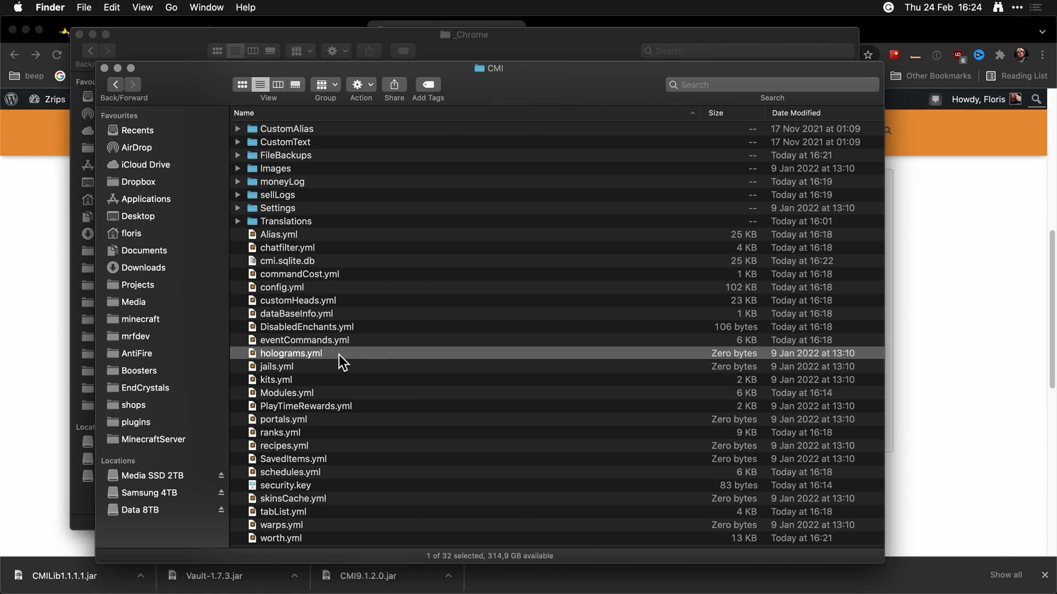
Step: Paste the shop hologram config into holograms.yml, change world LT_Craft to spawn, and save
double_click(339, 355)
key("super+v")
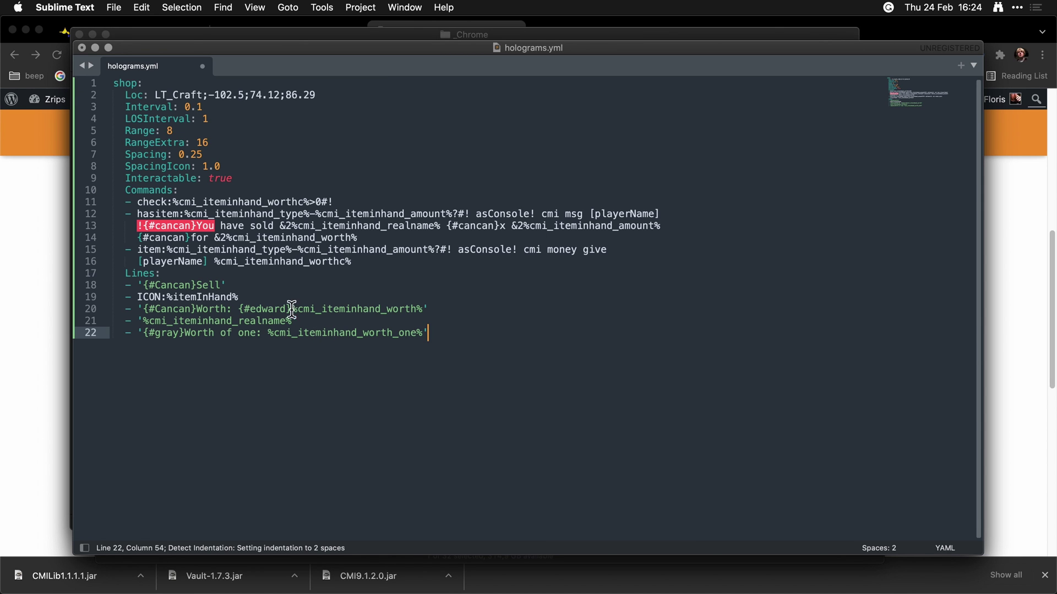
left_click(180, 95)
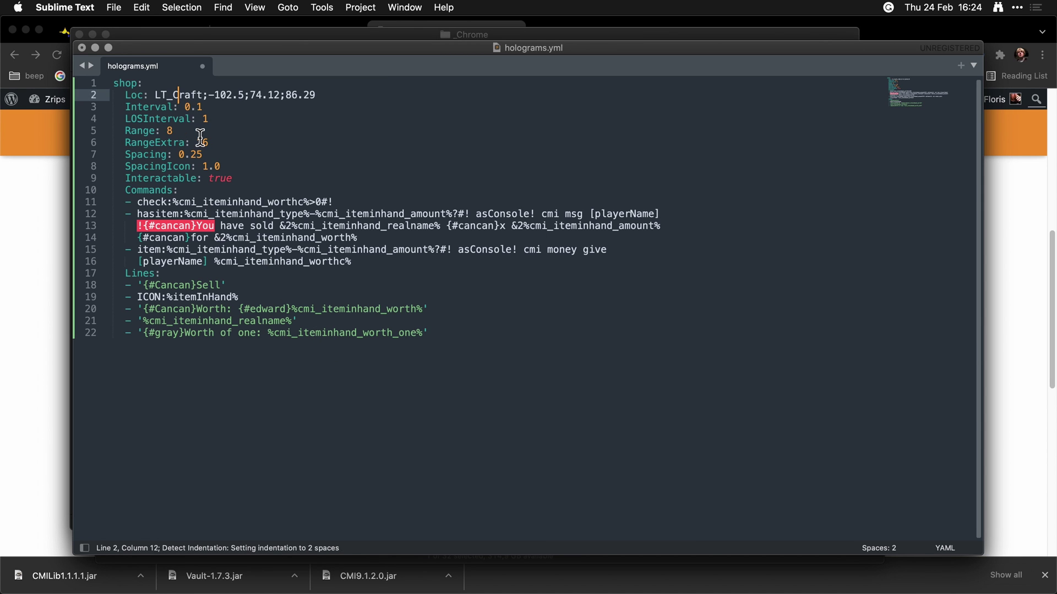
left_click_drag(155, 95, 202, 94)
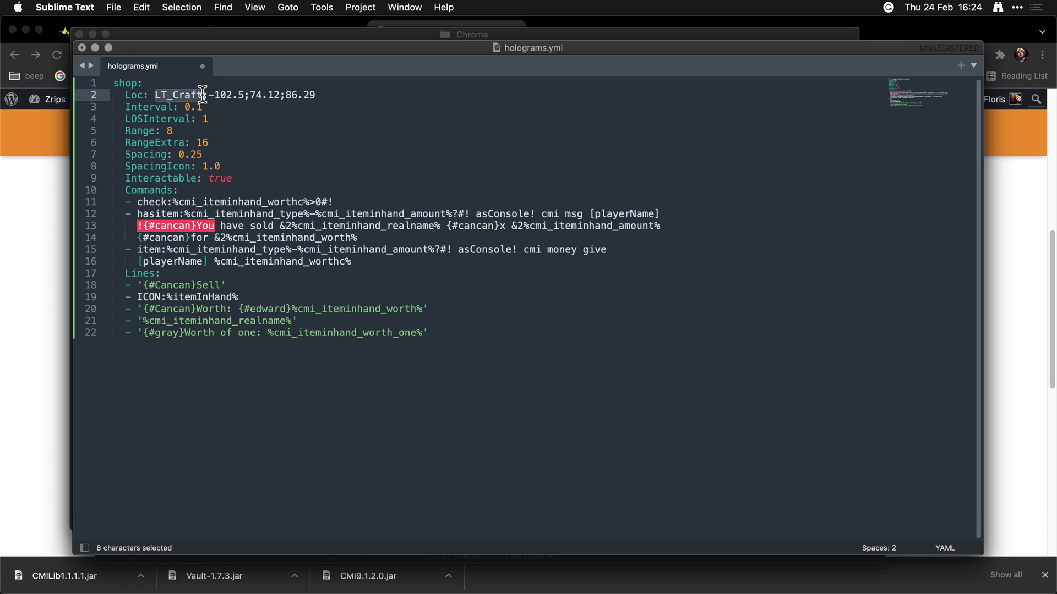
type("spawn")
key("super+s")
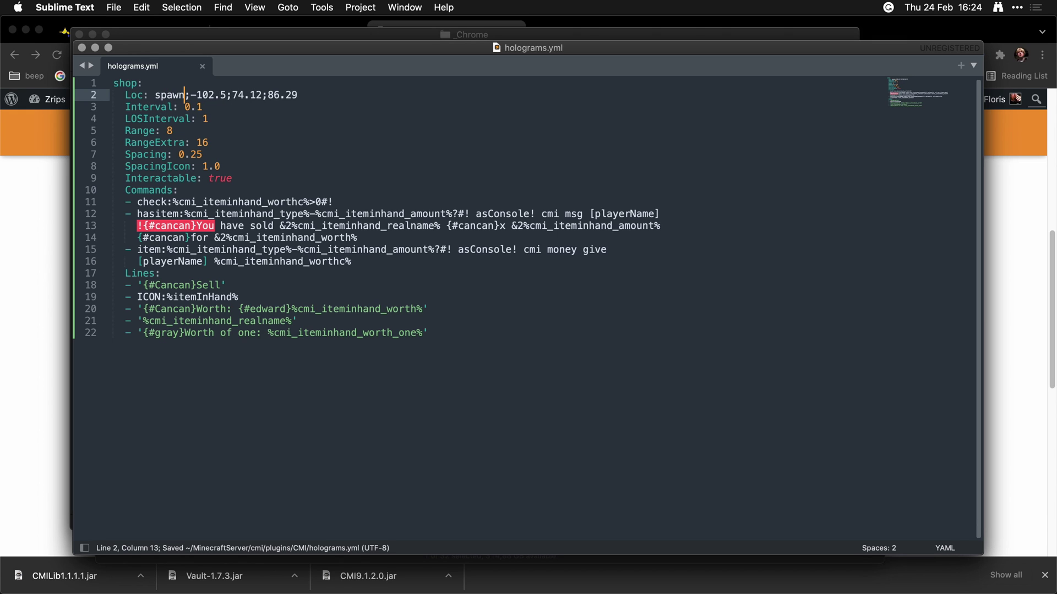
Step: Run 'cmi reload' in the server console so the hologram loads
key("super+Tab")
key("super+Tab")
key("super+Tab")
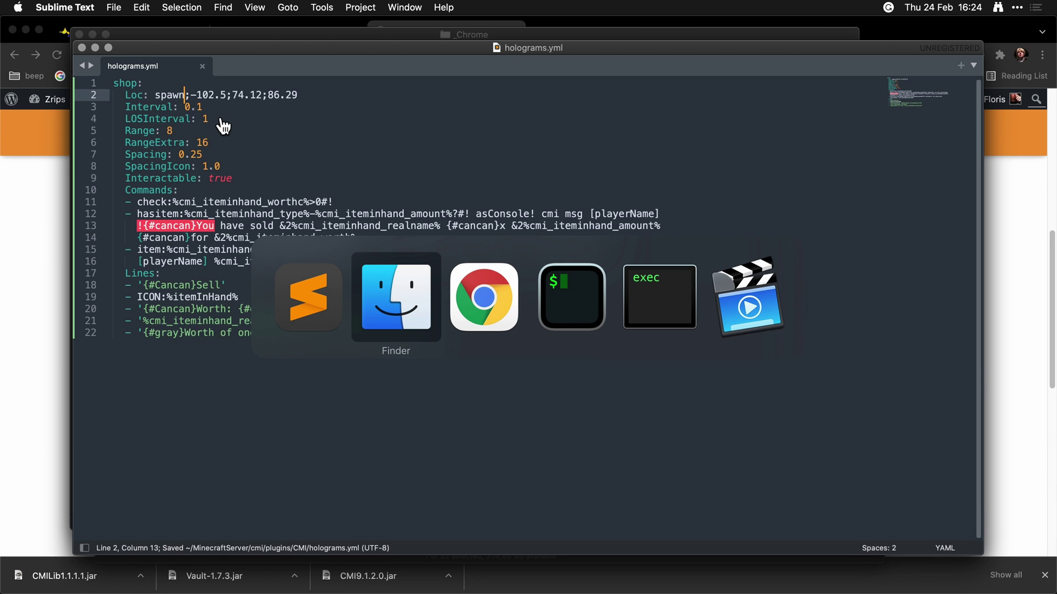
type("cmi reload")
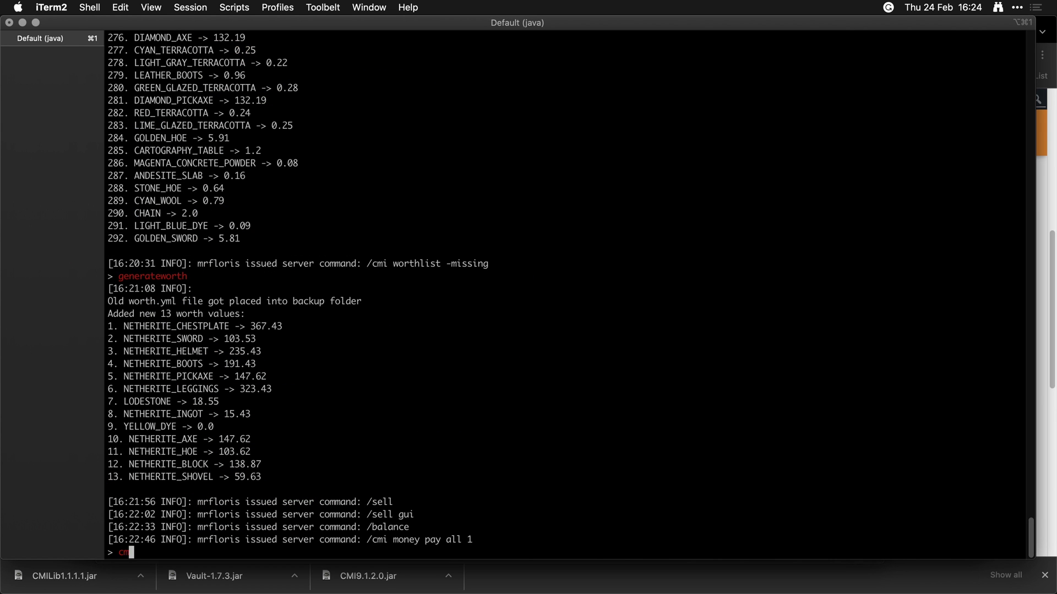
key("Return")
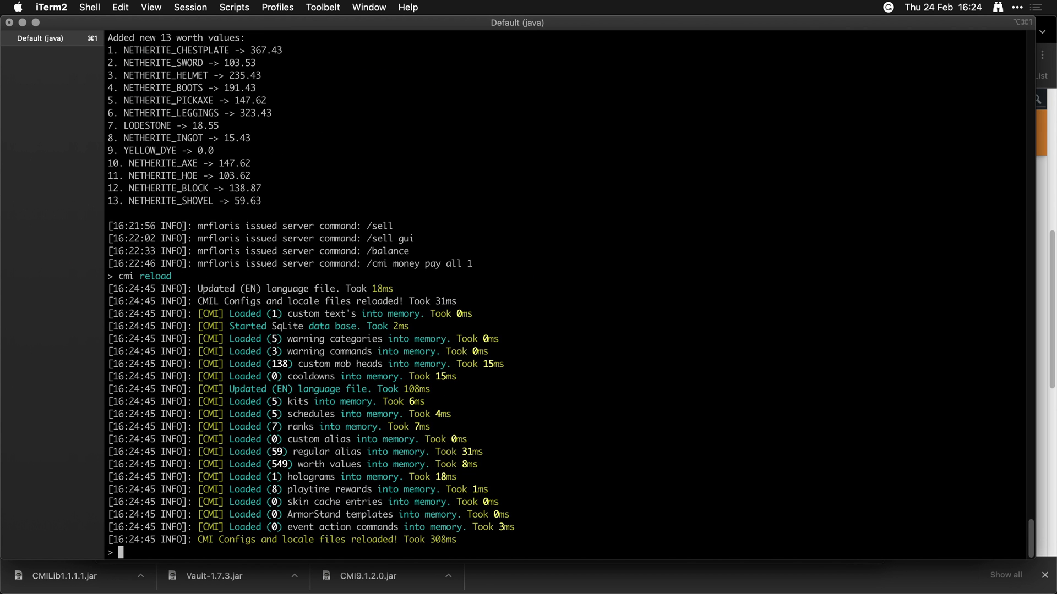
key("super+Tab")
key("super+Tab")
key("super+Tab")
key("super+Tab")
key("super+Tab")
Step: Check the balance with /cmi balance, walk onto the grass, and list holograms with /cmi holo
type("/")
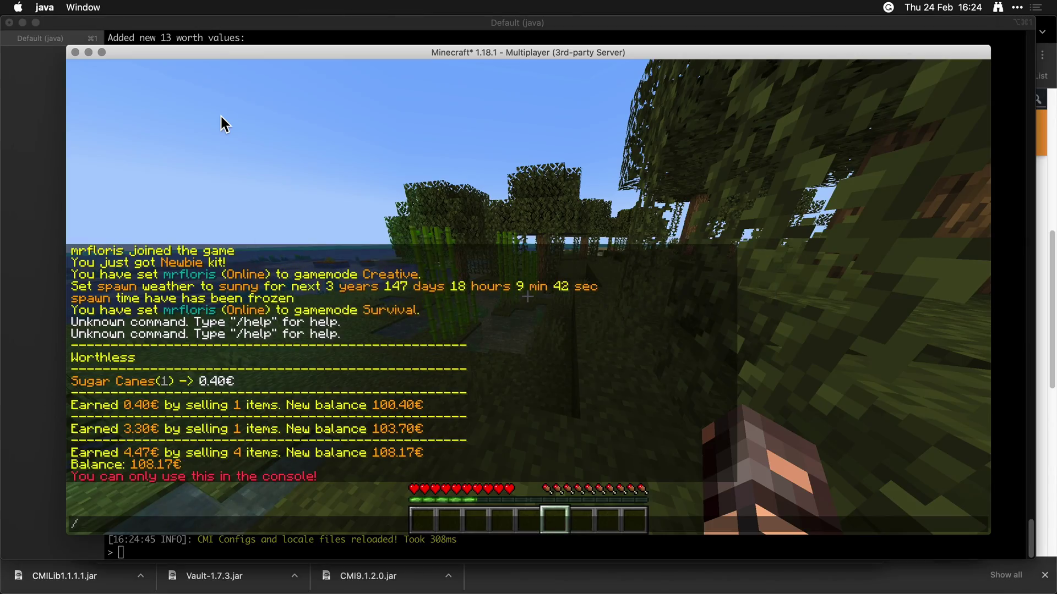
type("cmi balance")
key("Escape")
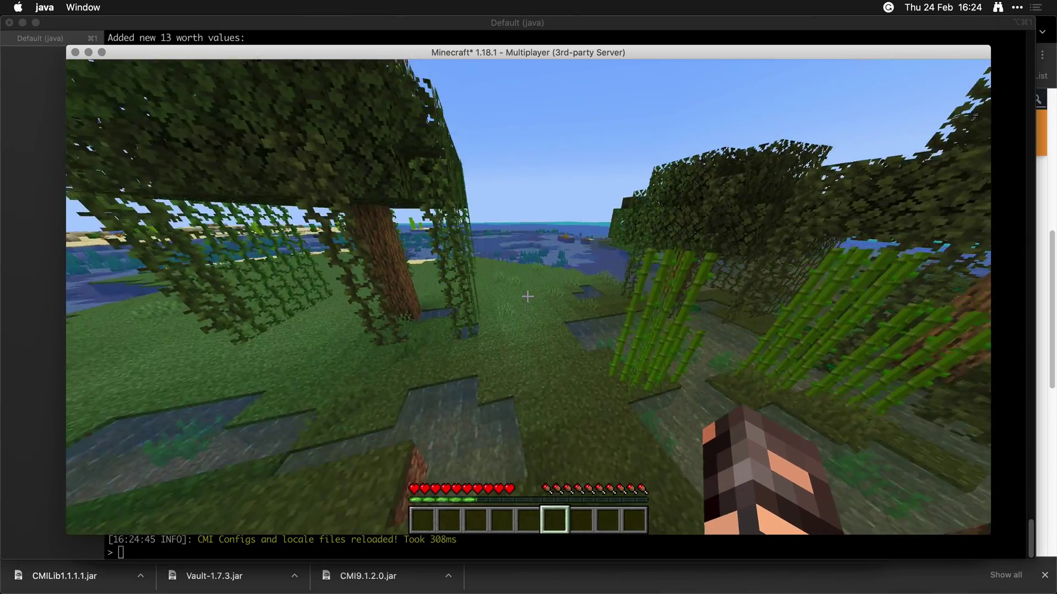
key("w")
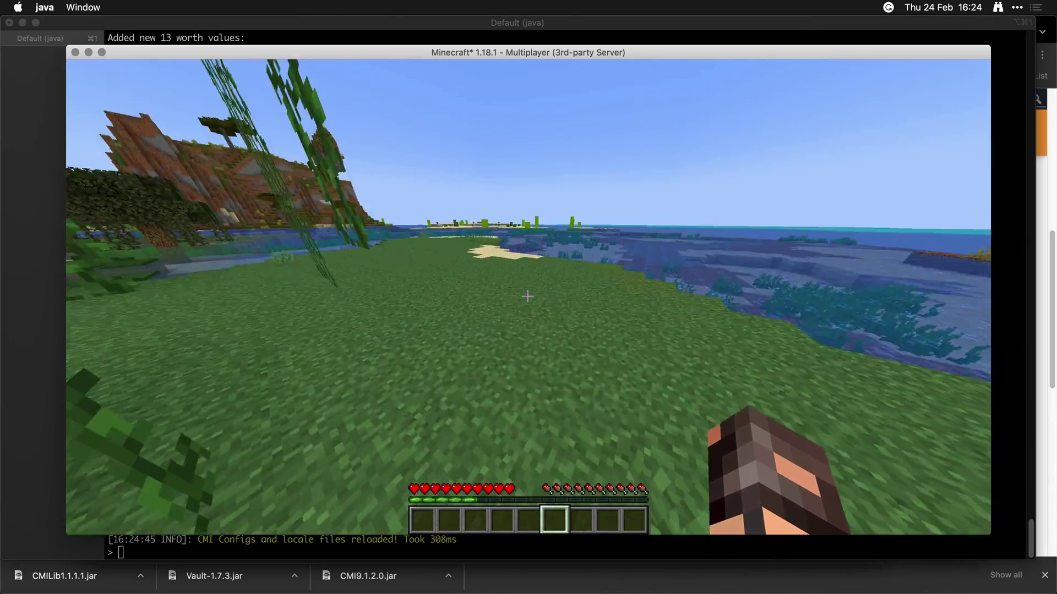
type("/cmi holo")
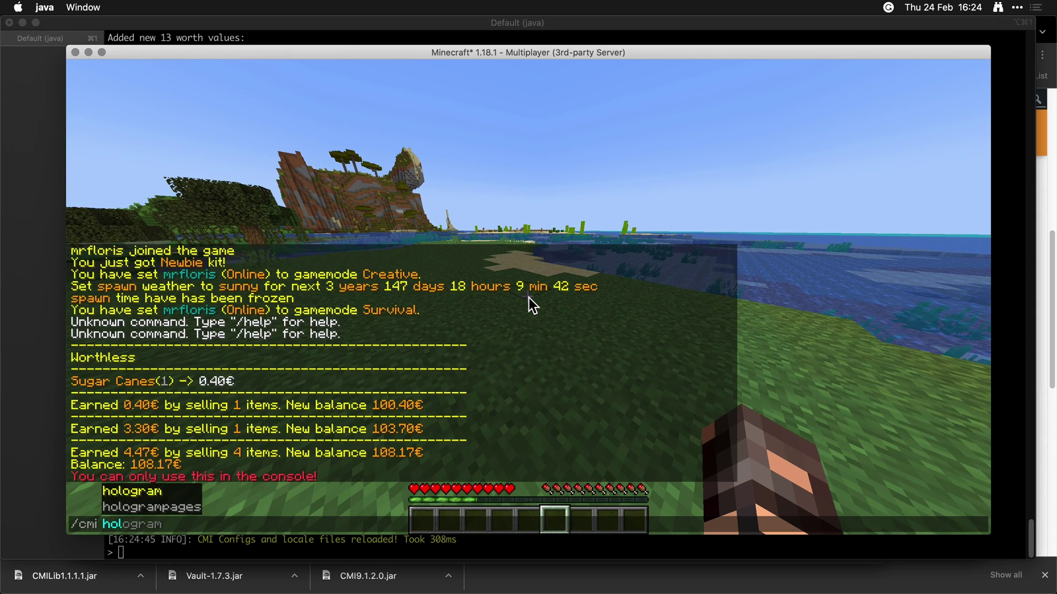
key("Tab")
key("Return")
Step: Open the shop hologram's settings from chat and relocate it to the player's position
key("t")
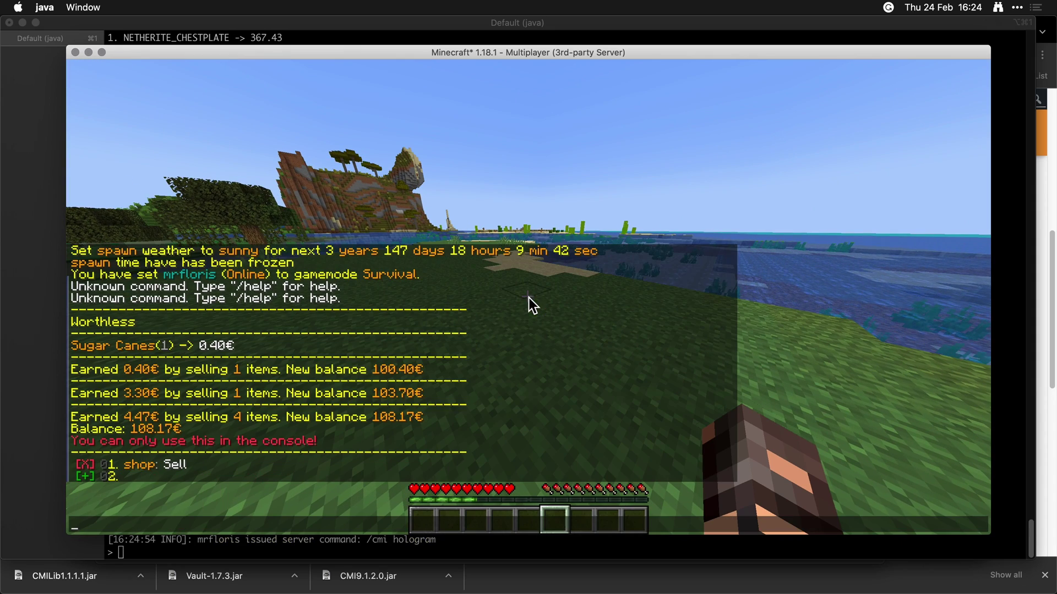
left_click(136, 465)
type("t")
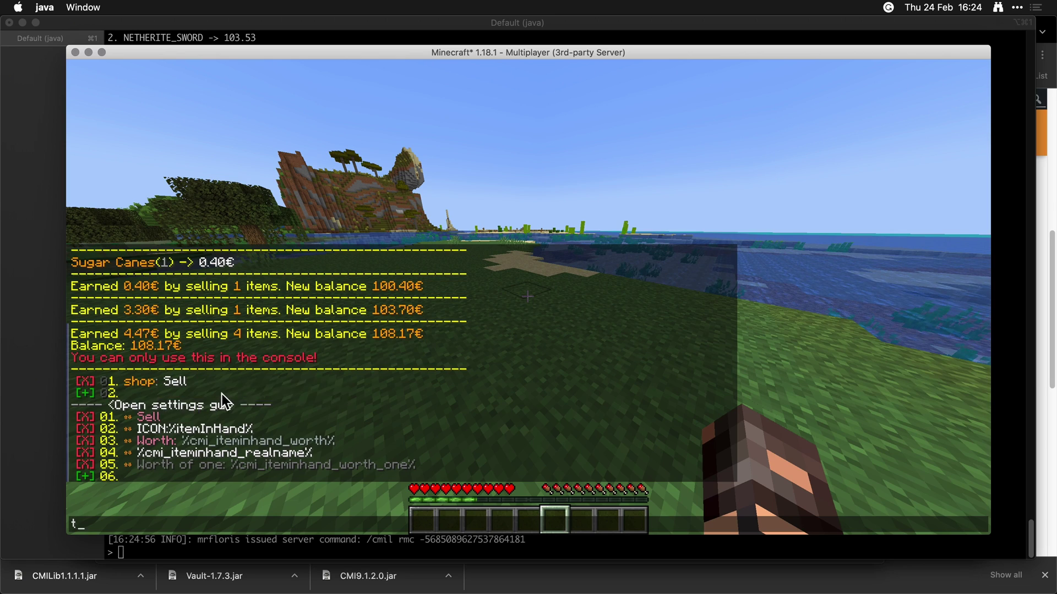
left_click(222, 394)
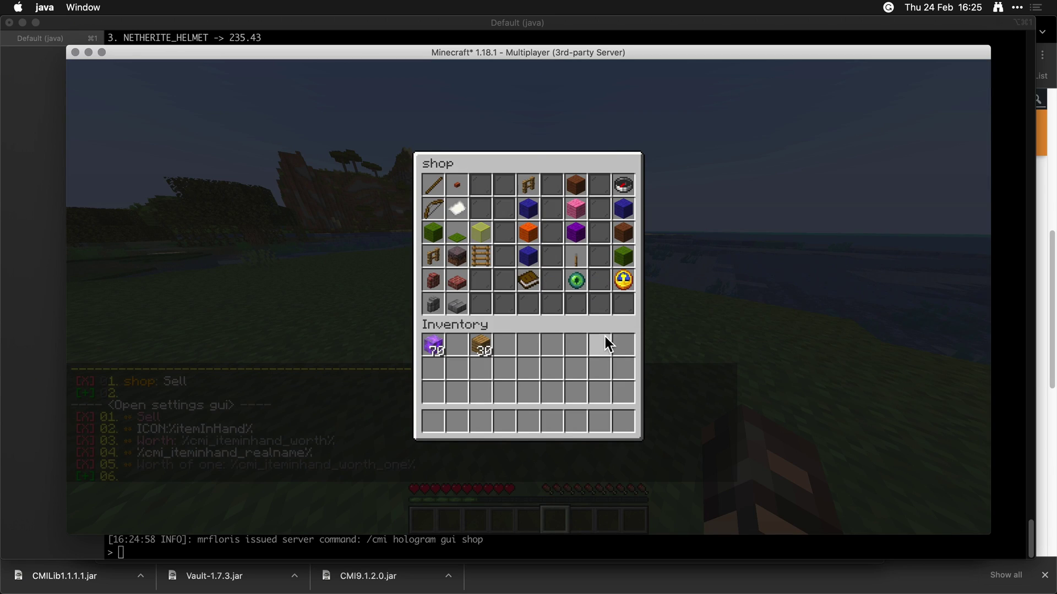
left_click(619, 281)
key("w")
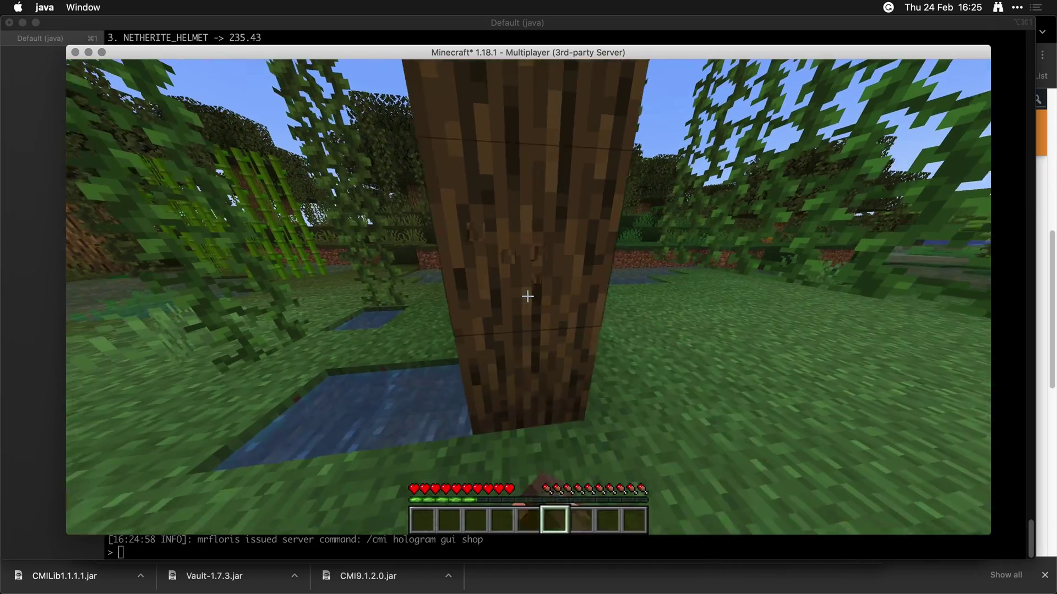
Step: Break an oak log from the tree, then hold dirt and the log by the Sell hologram to see their worth
left_click(527, 296)
left_click_drag(528, 296, 527, 296)
key("w")
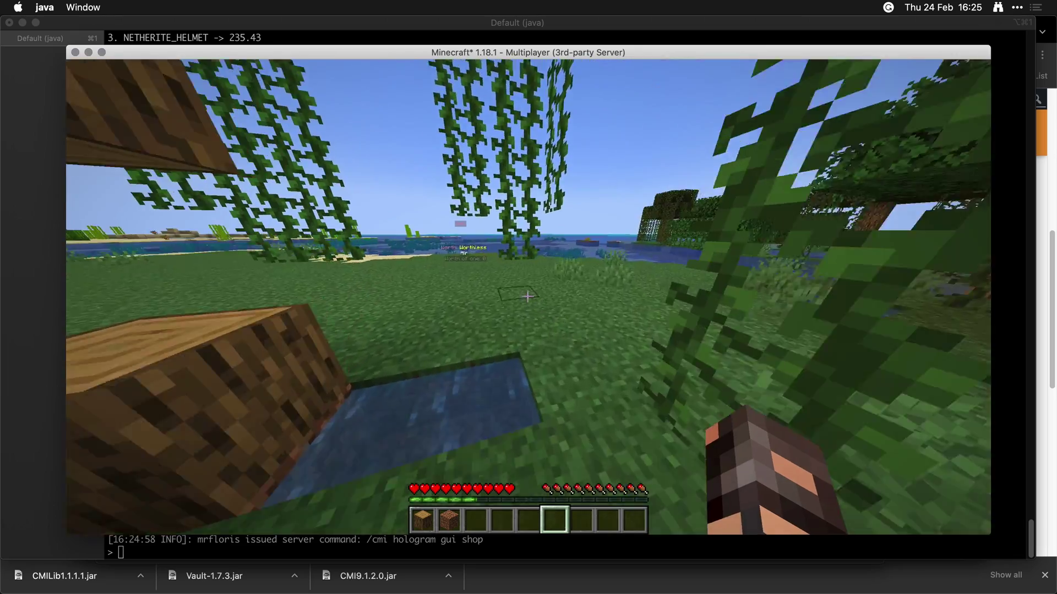
key("w")
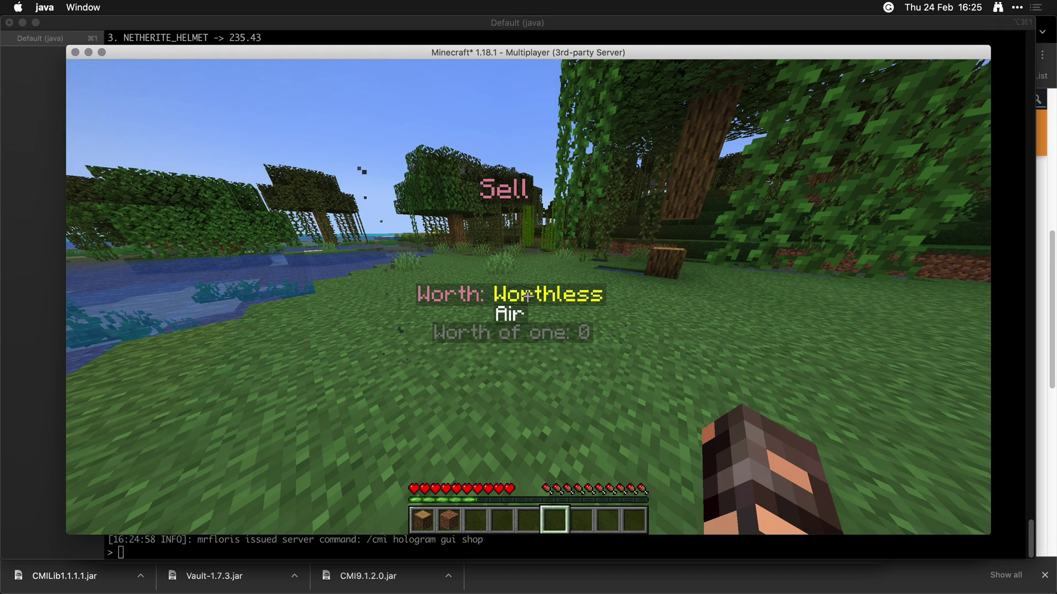
key("2")
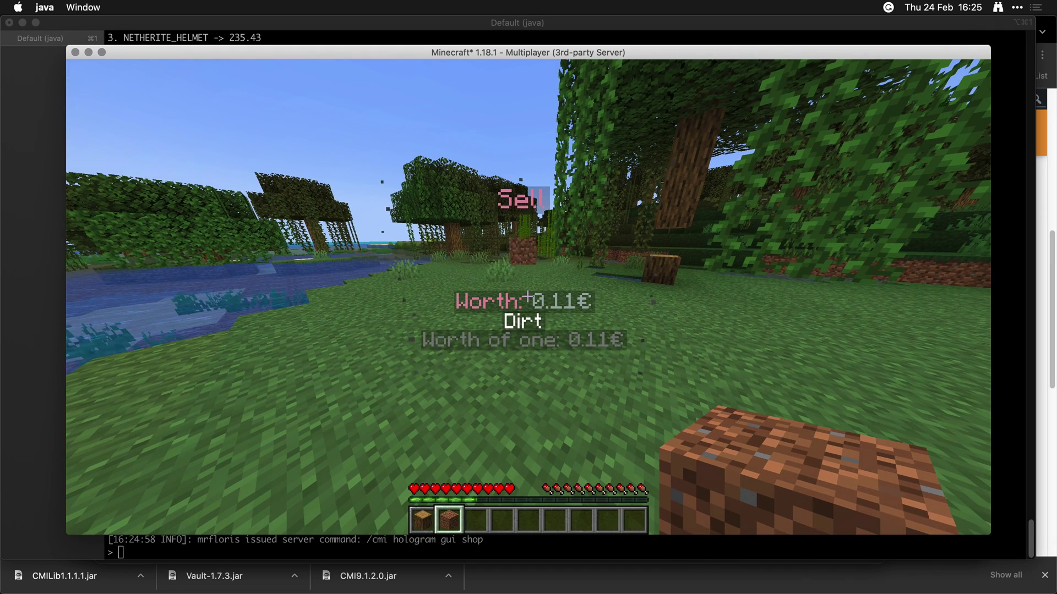
key("w")
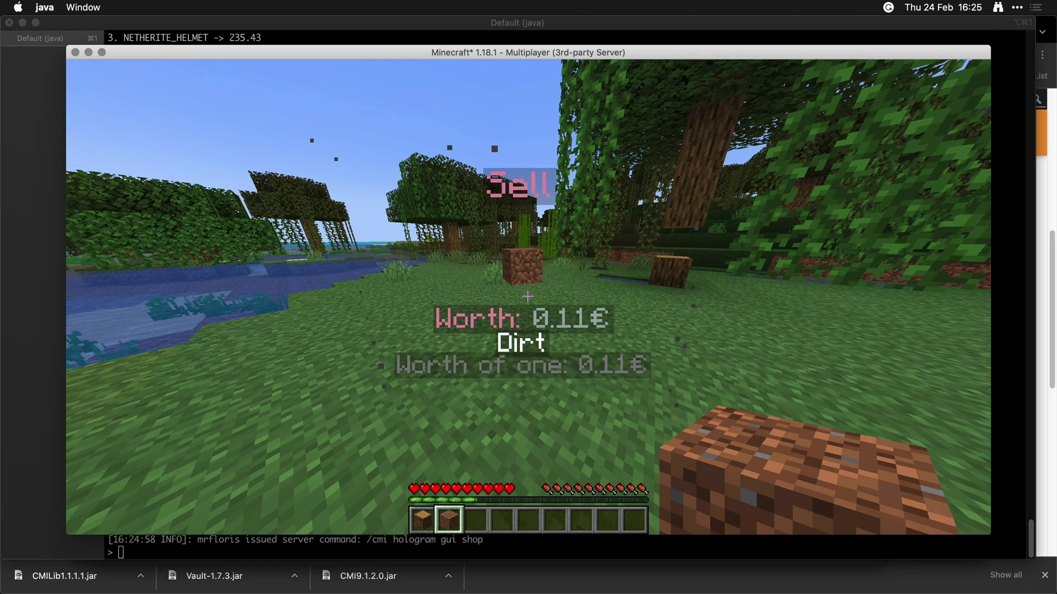
key("w")
key("1")
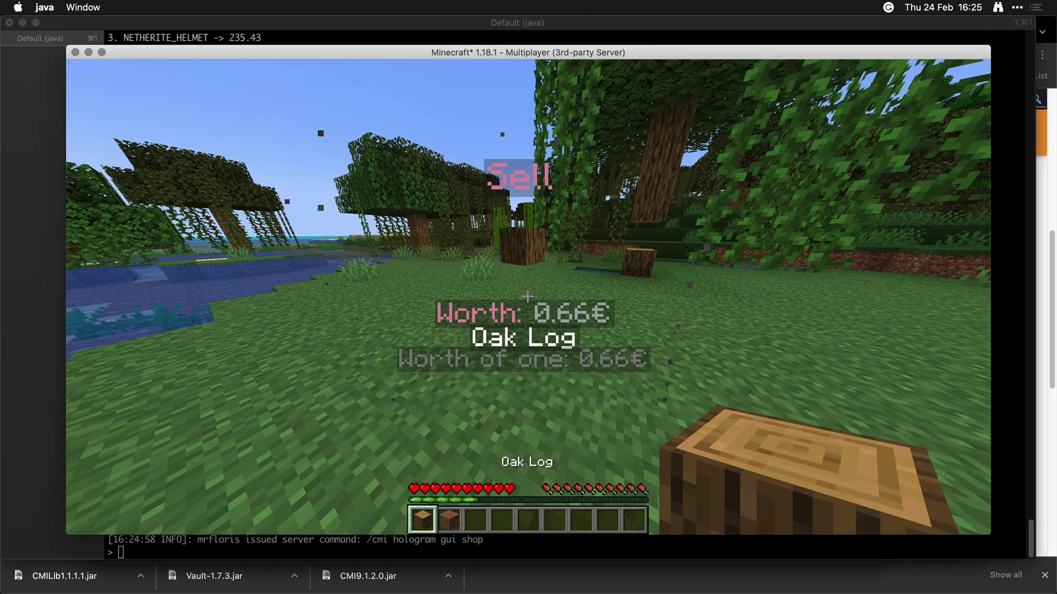
Step: Move the 30 oak planks into hotbar slot 5 and hold them, showing 4.80€ worth
key("4")
key("e")
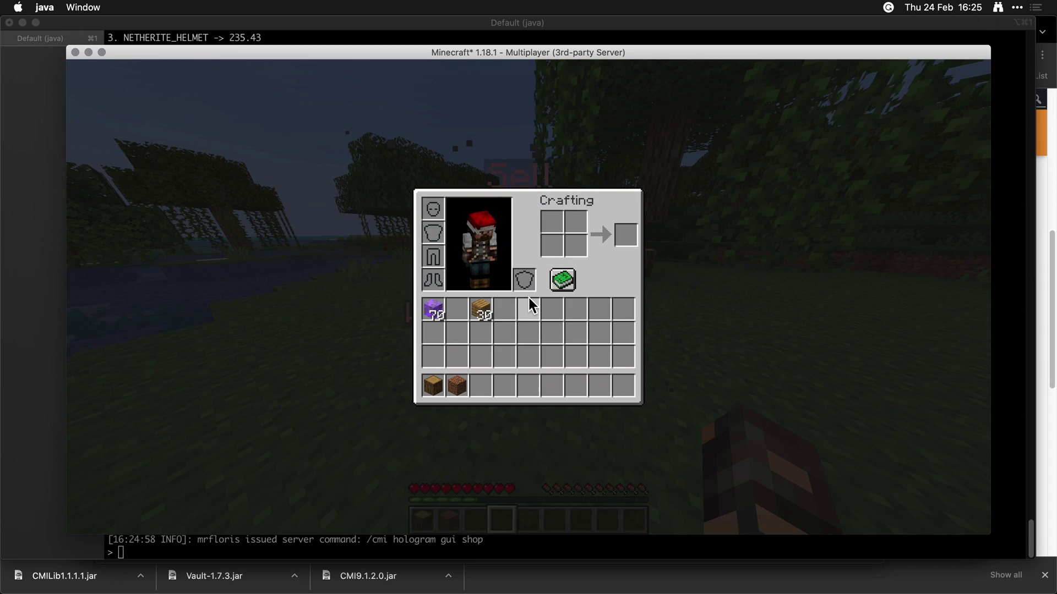
left_click(482, 310)
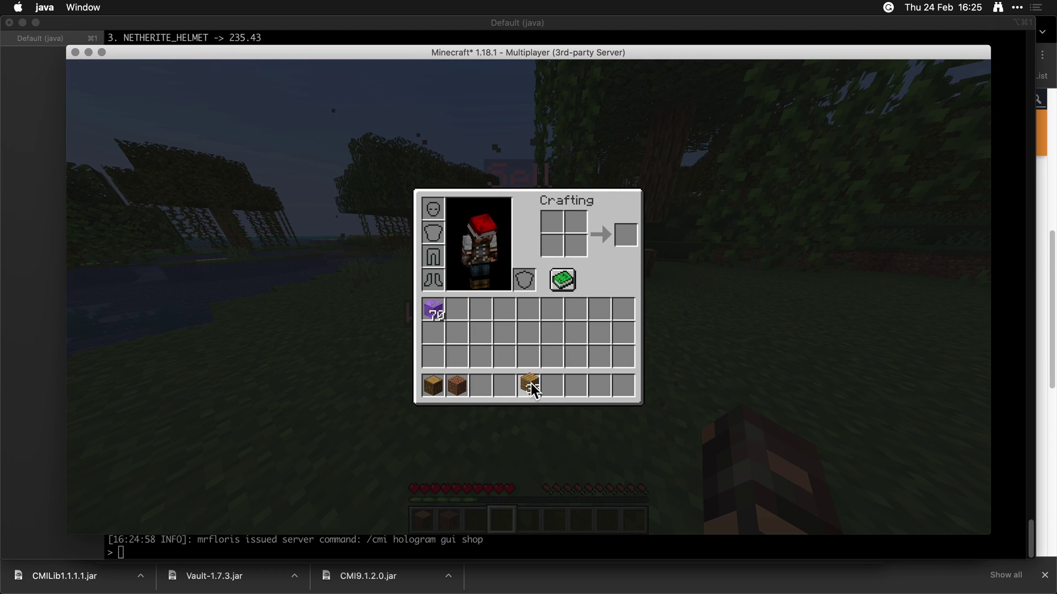
left_click(532, 385)
key("e")
key("5")
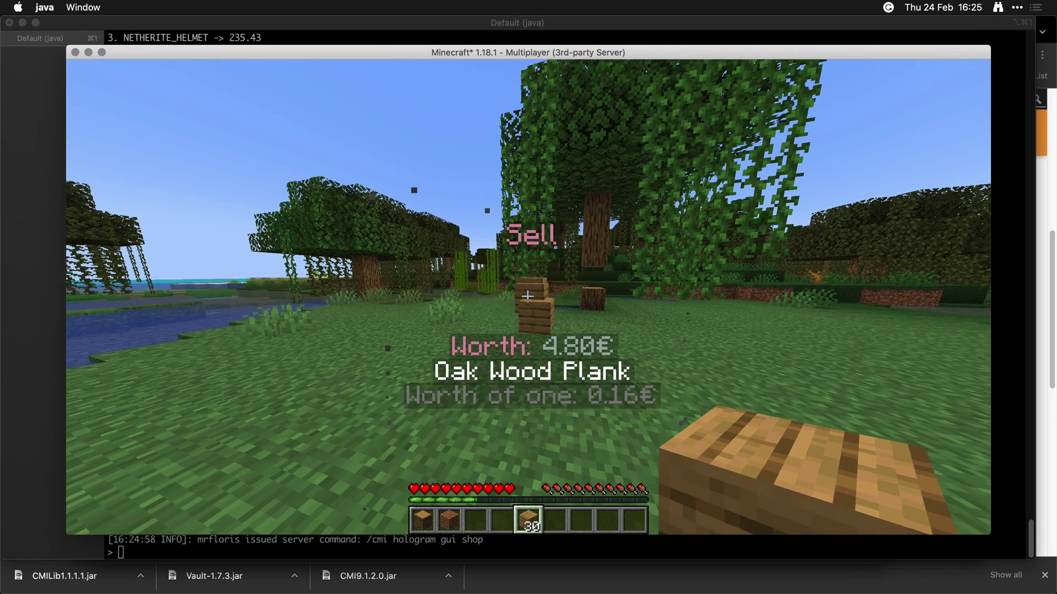
Step: Sell the 30 oak planks, the dirt and the oak log by right-clicking the Sell hologram
right_click(527, 296)
scroll(527, 296, "up", 3)
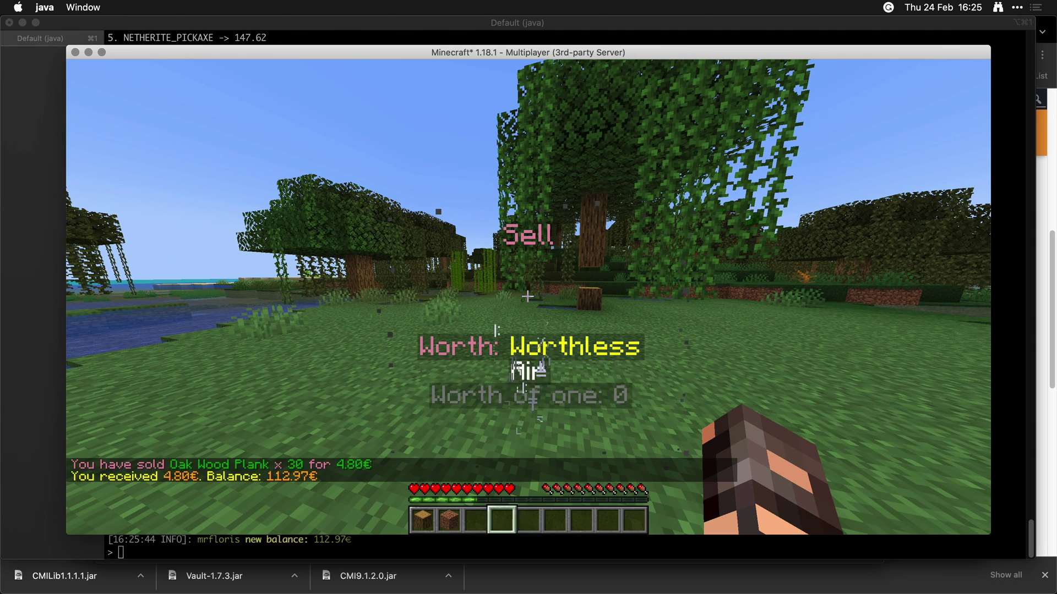
right_click(528, 296)
scroll(527, 296, "up", 1)
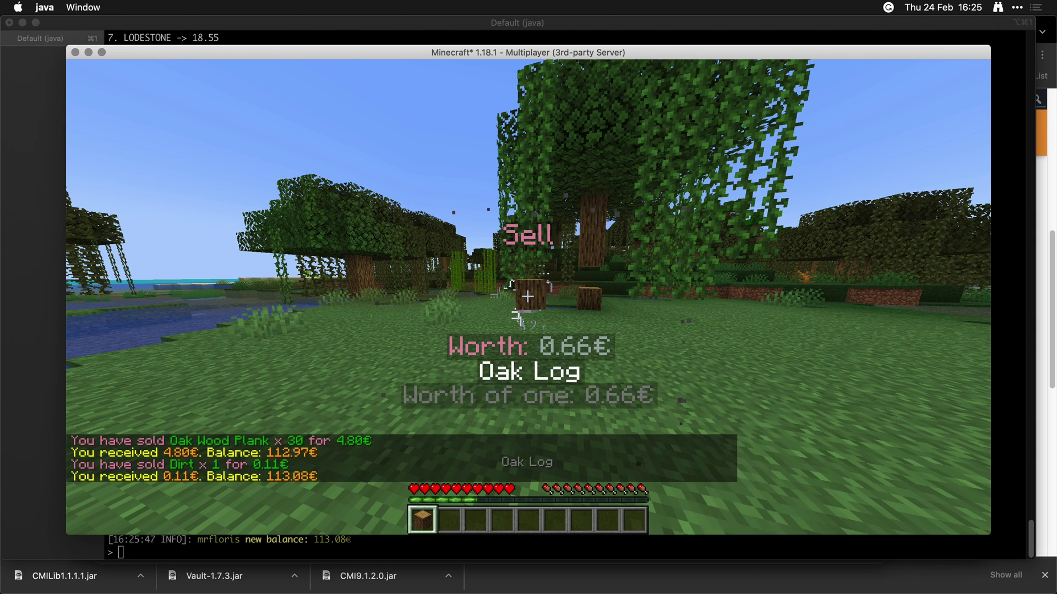
right_click(527, 296)
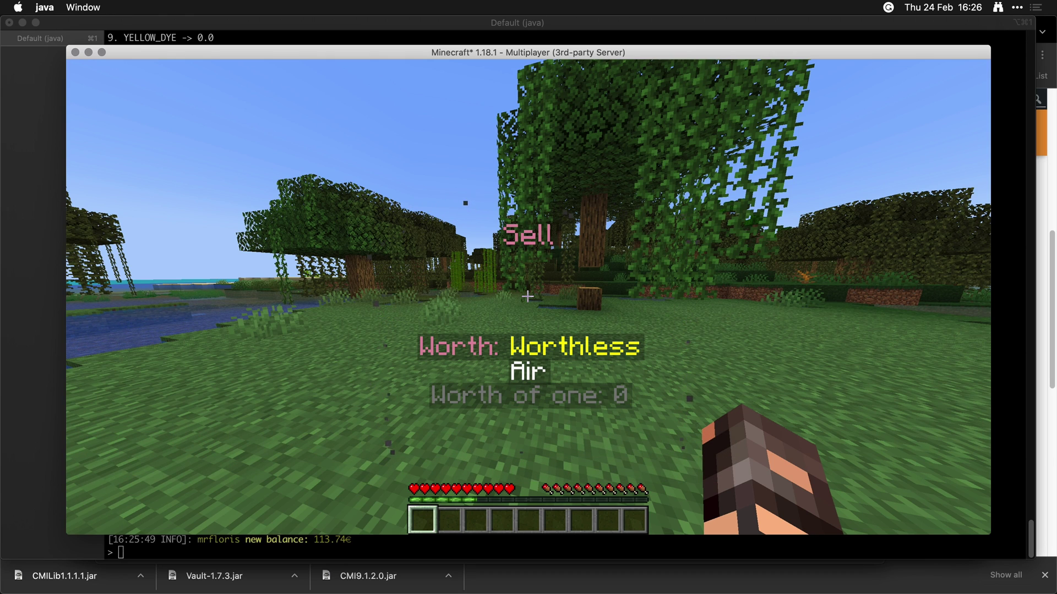
Step: Reposition near the hologram, run /sell again, and switch to the iTerm2 server console
key("3")
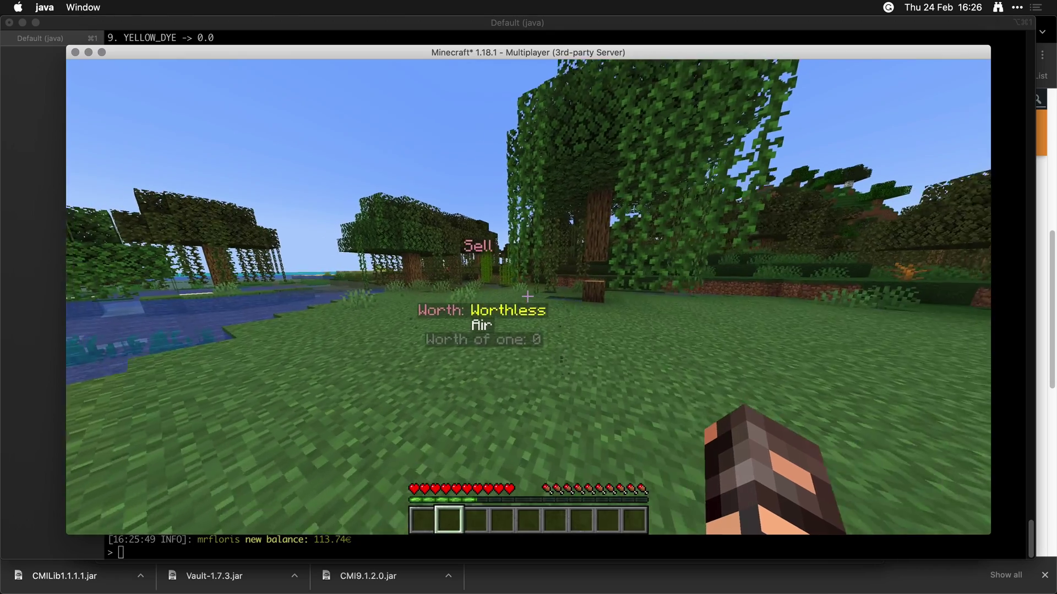
key("w")
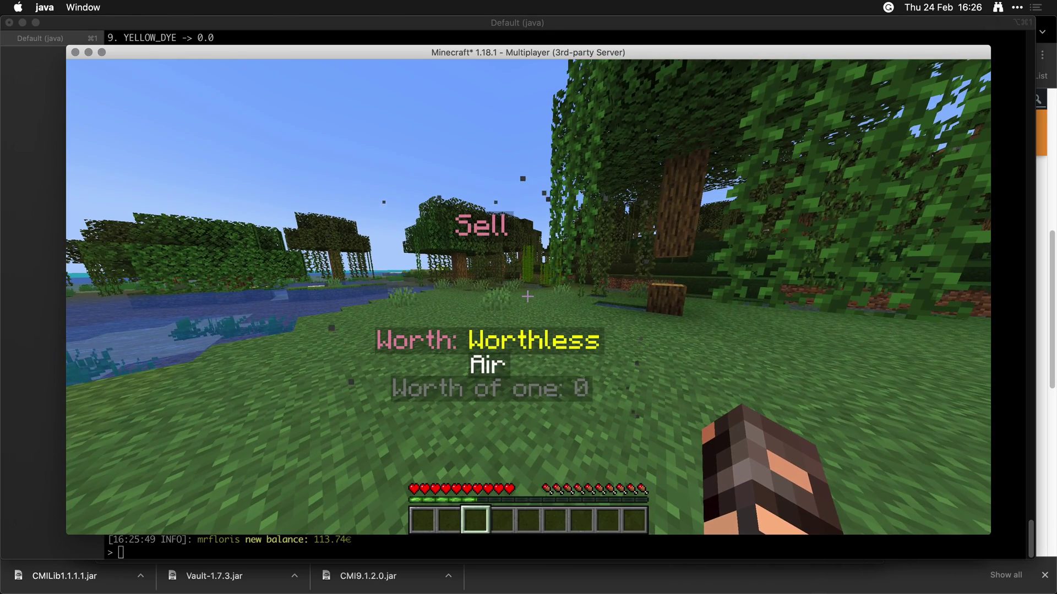
key("a")
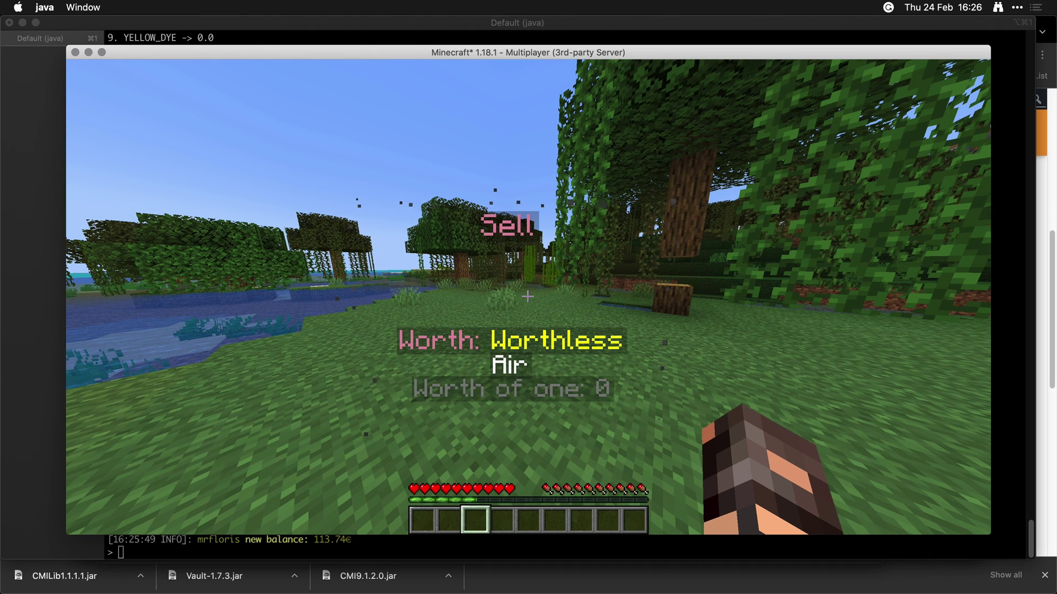
key("s")
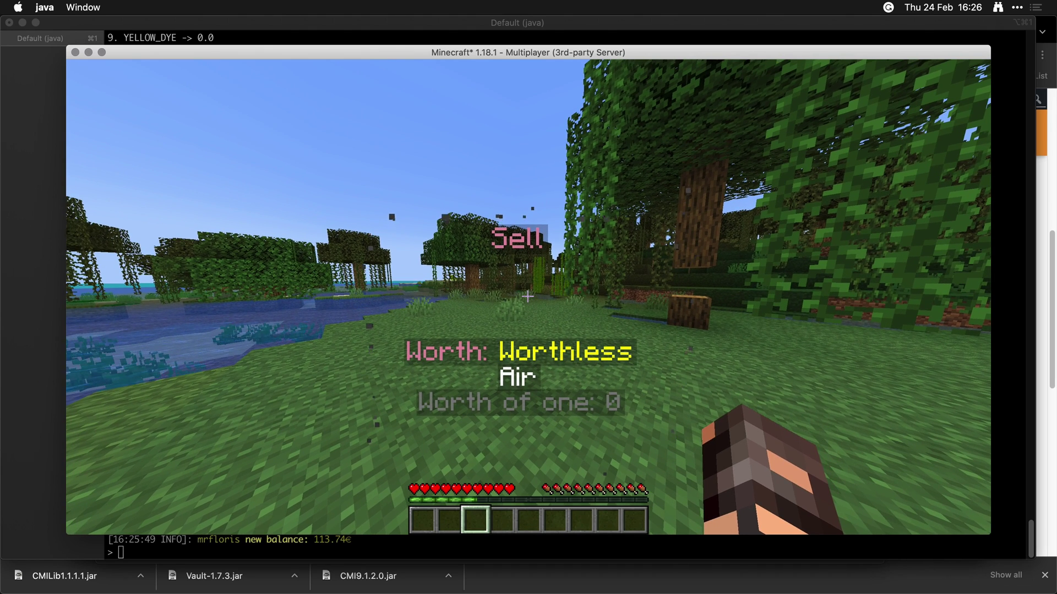
key("s")
mouse_move(527, 296)
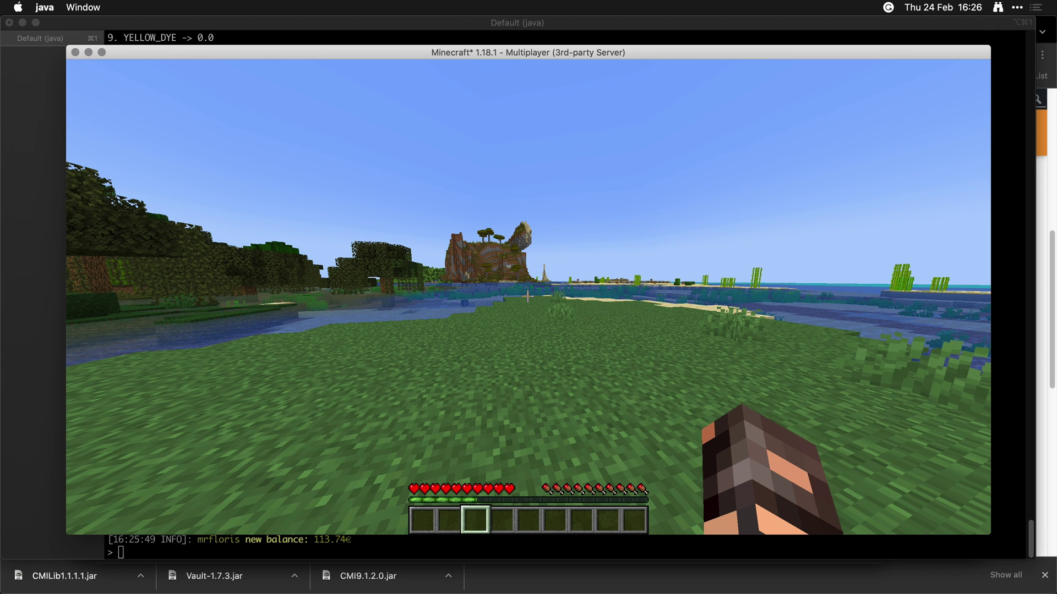
key("slash")
type("sell")
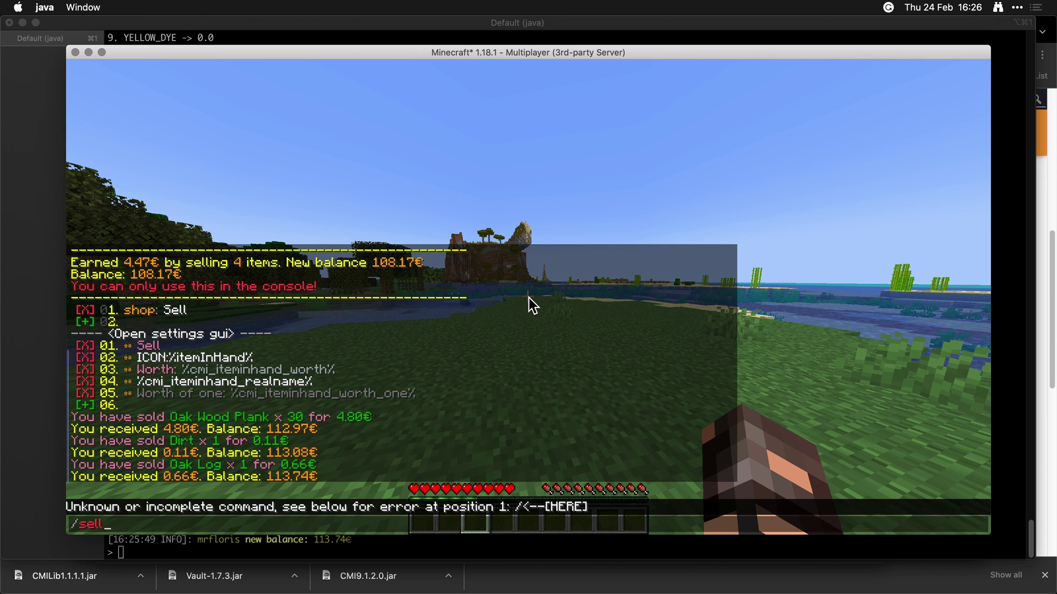
key("Return")
key("slash")
type("sell")
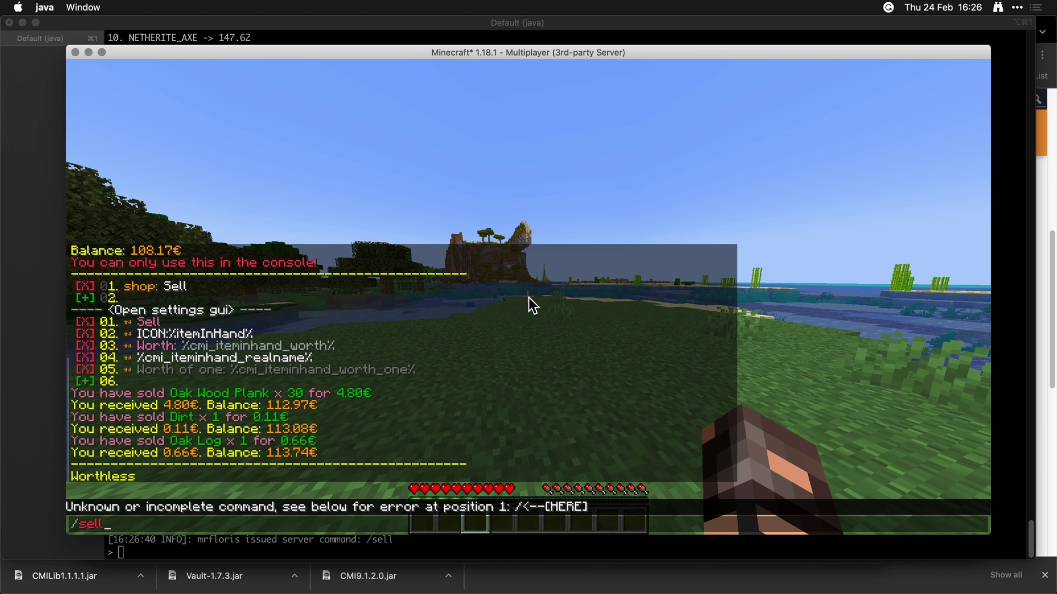
key("super+Tab")
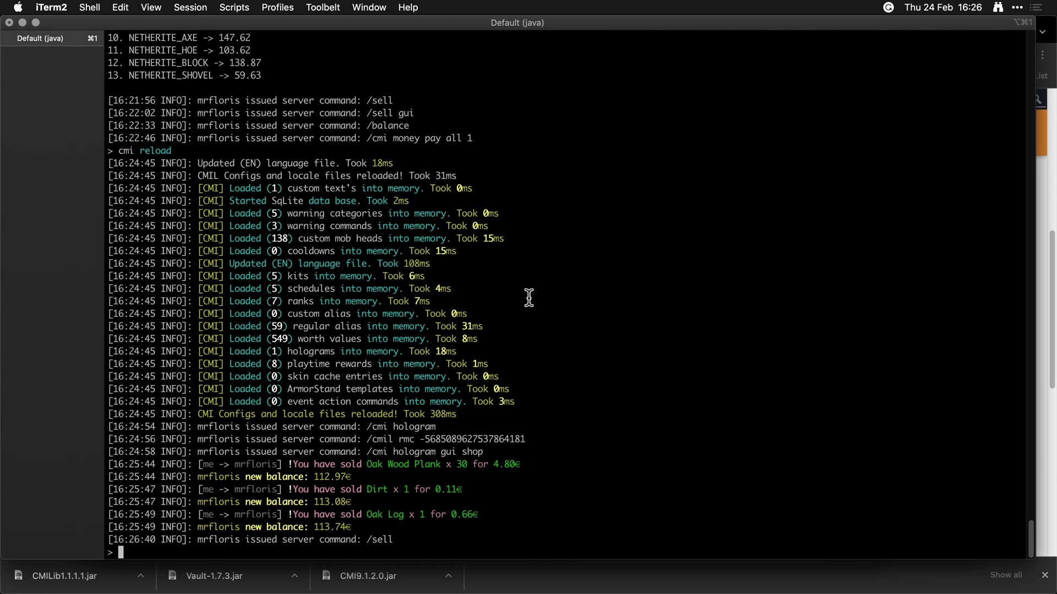
Step: Stop the server and relaunch ./1MB-minecraft.sh until CMI 9.1.2.0 finishes loading with 549 worth values
type("stop")
key("Return")
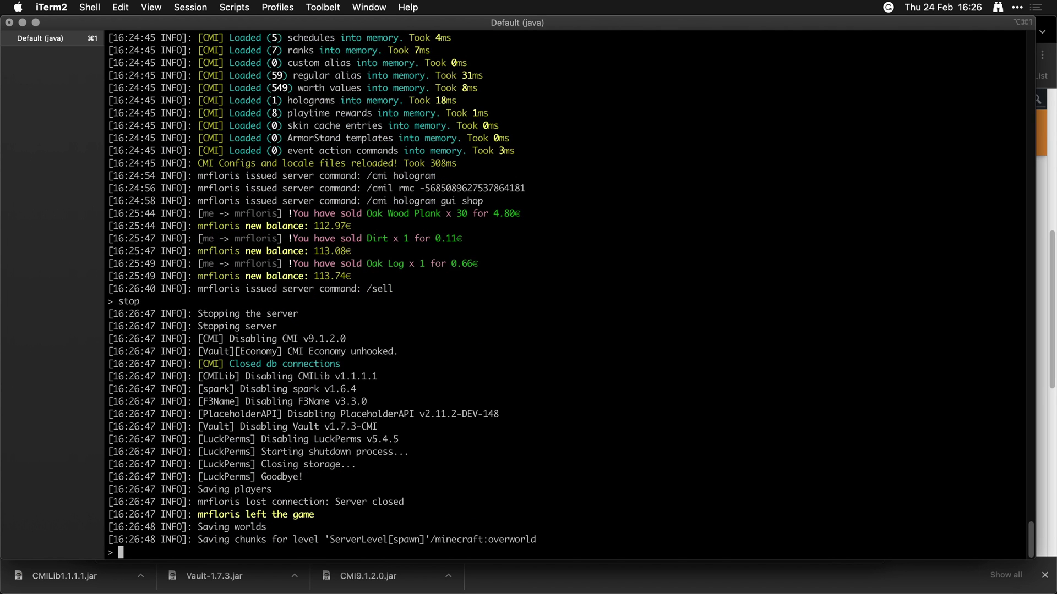
key("Up")
key("Return")
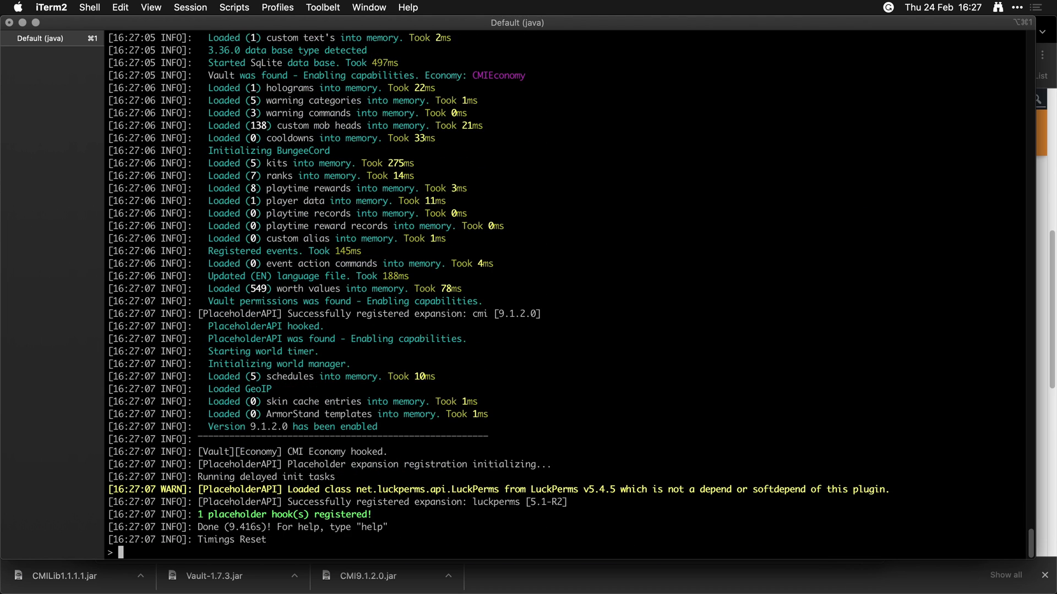
key("super+Tab")
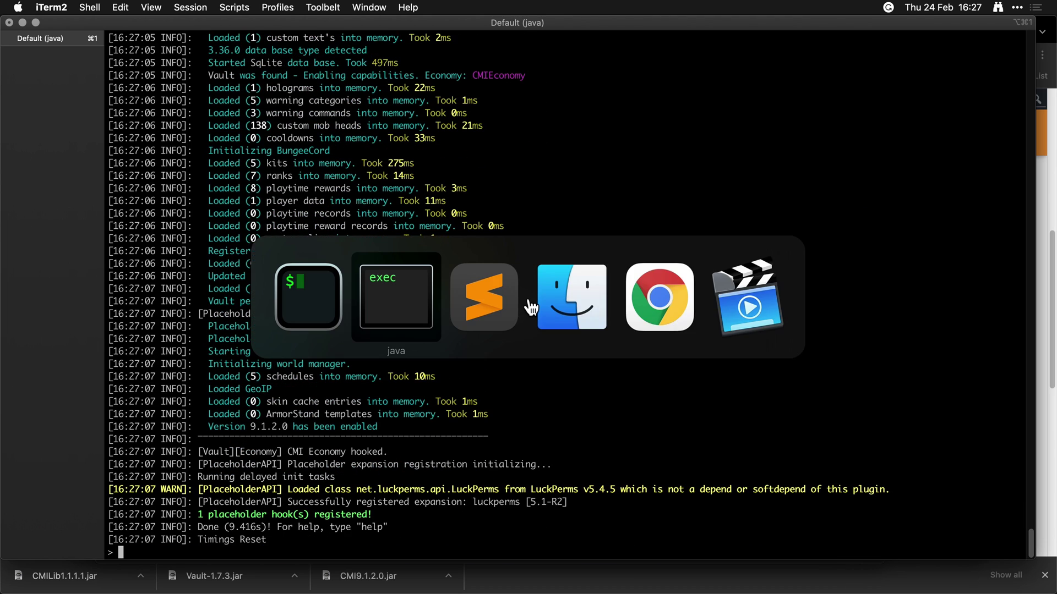
Step: Reconnect to the cmi.support server and run /sell
left_click(531, 327)
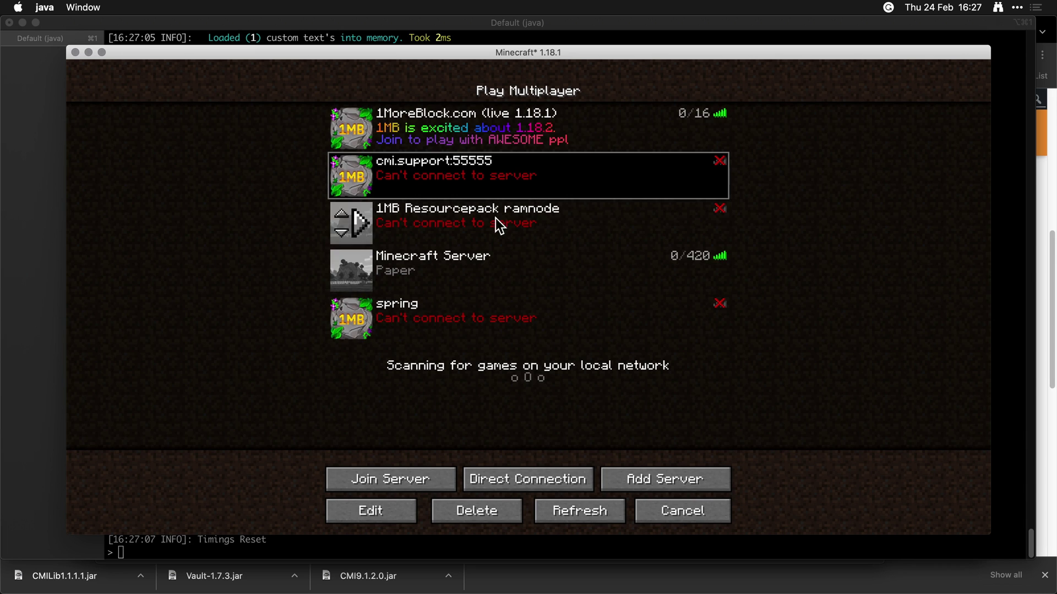
double_click(495, 186)
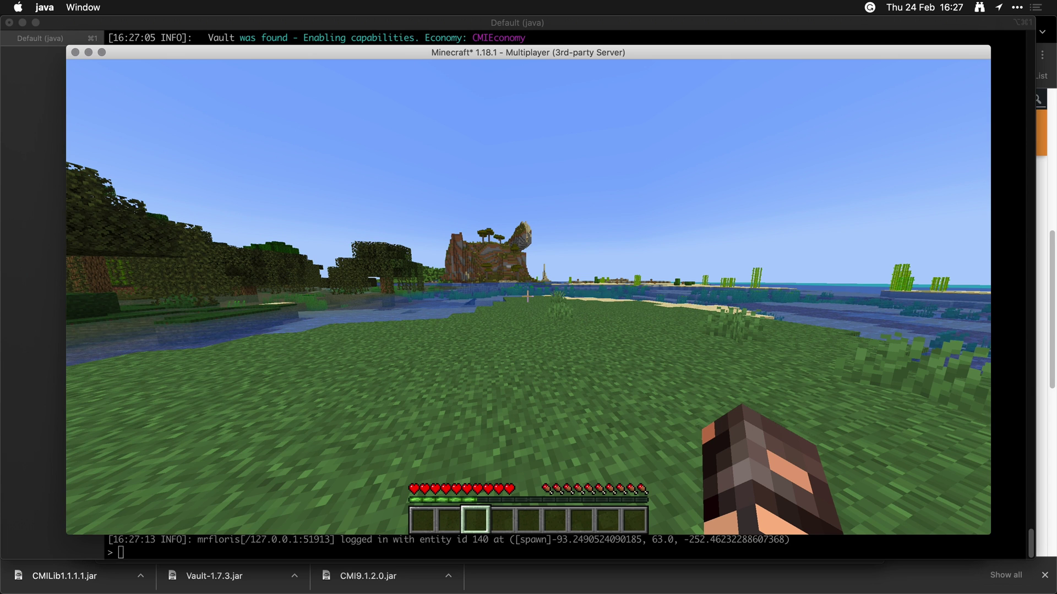
type("/sel")
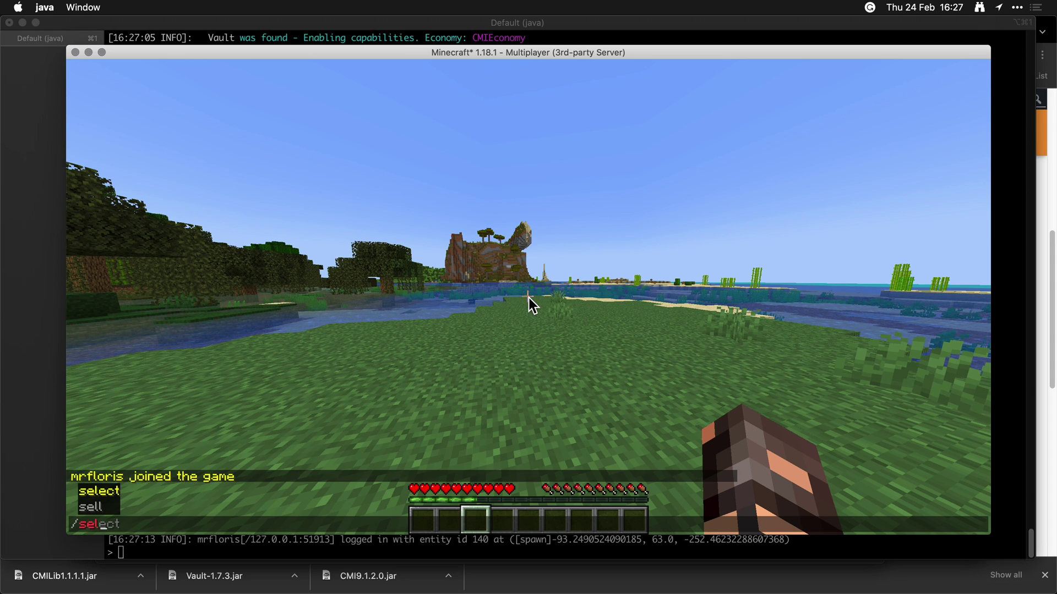
key("Tab")
key("Tab")
key("Return")
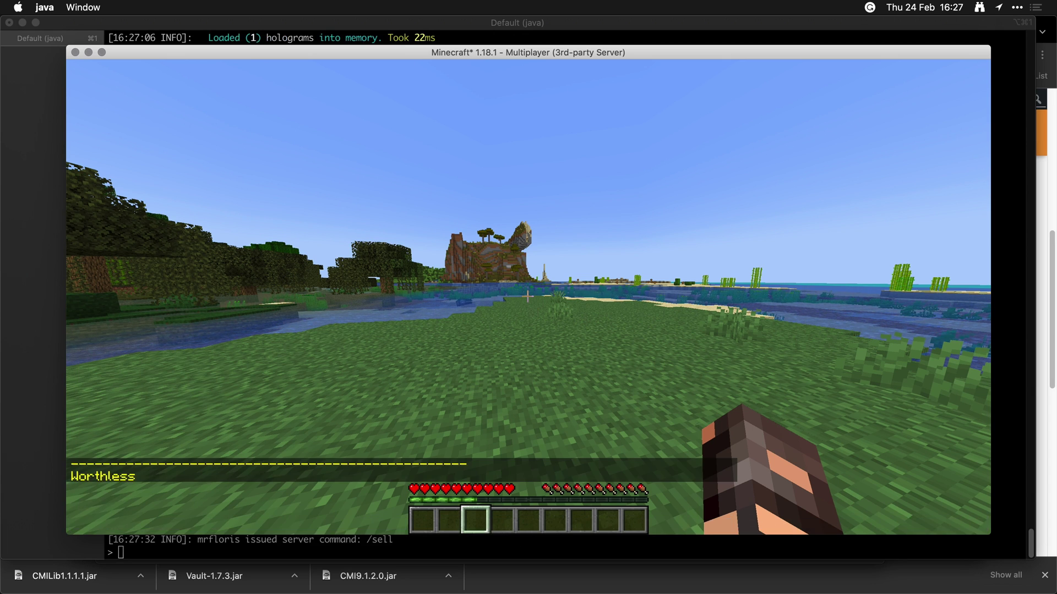
Step: Check the balance with /money and /bal, then view /baltop, which shows 113.74€ kept after restart
type("/mo")
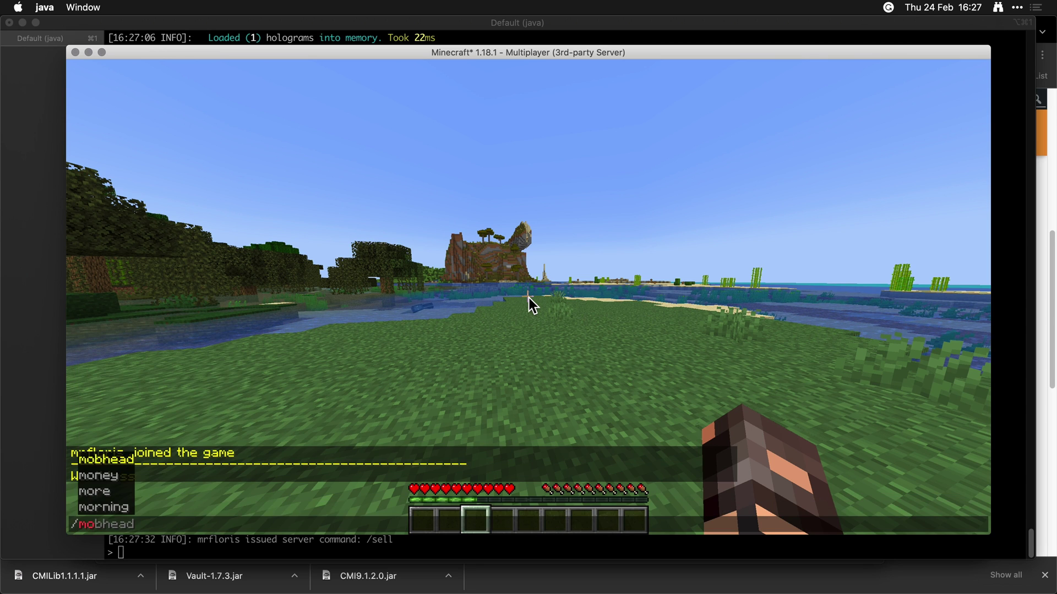
type("ney")
key("Return")
type("/")
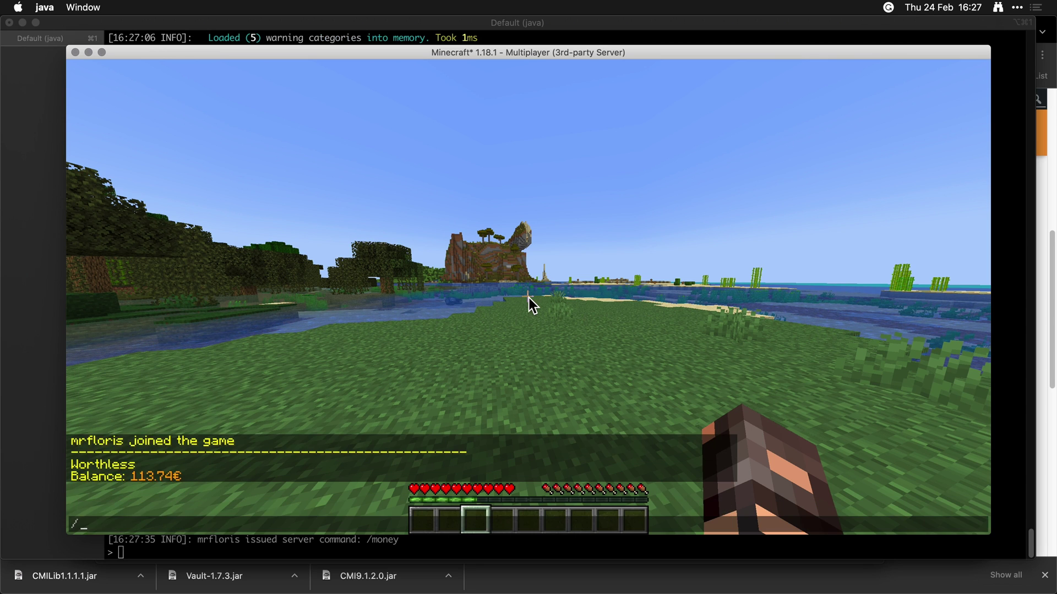
type("bal")
key("Return")
type("/balto")
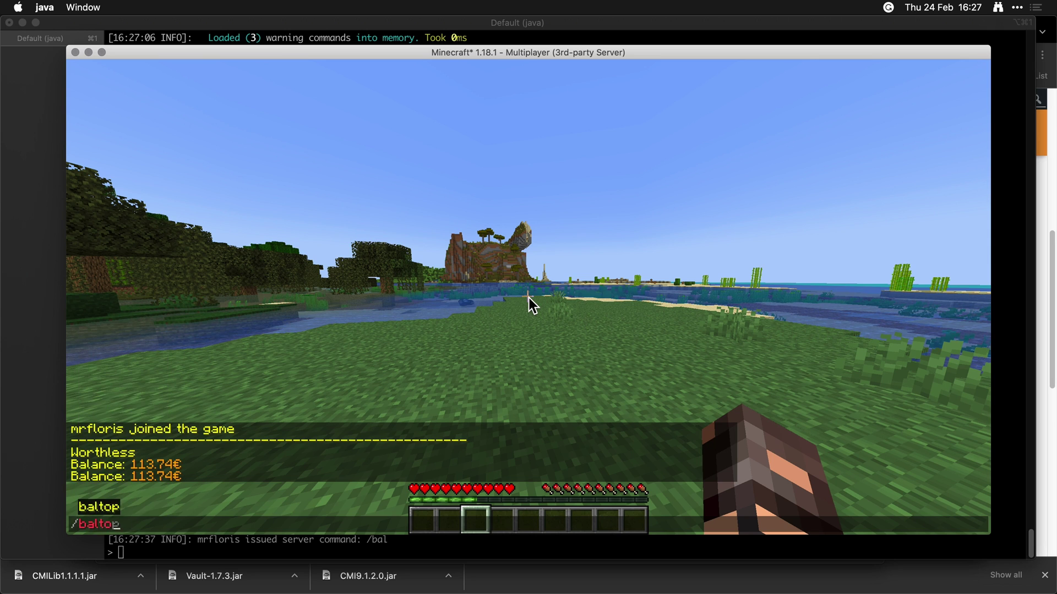
type("p")
key("Return")
key("t")
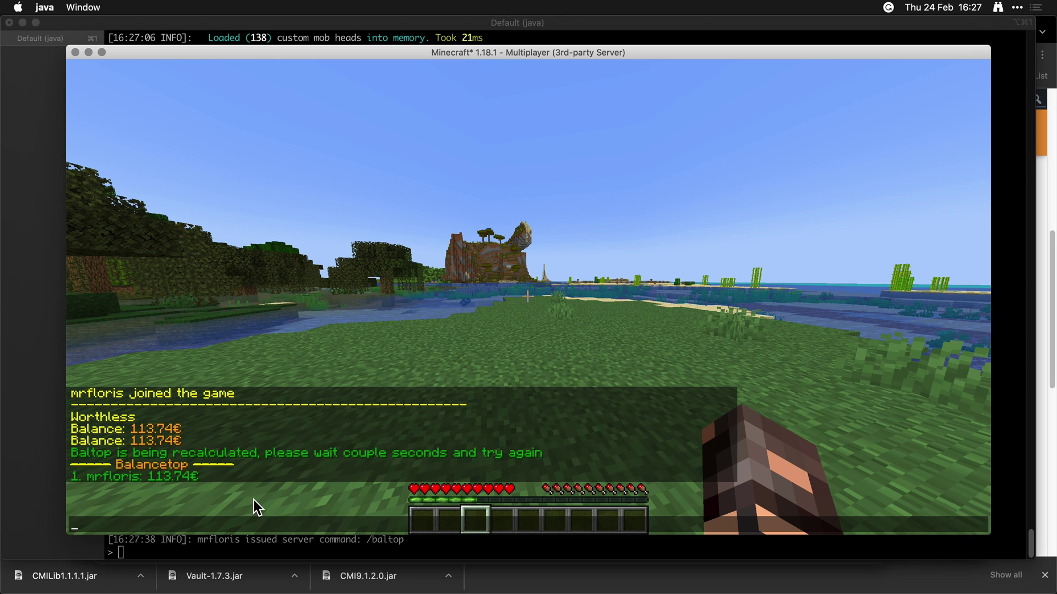
mouse_move(220, 466)
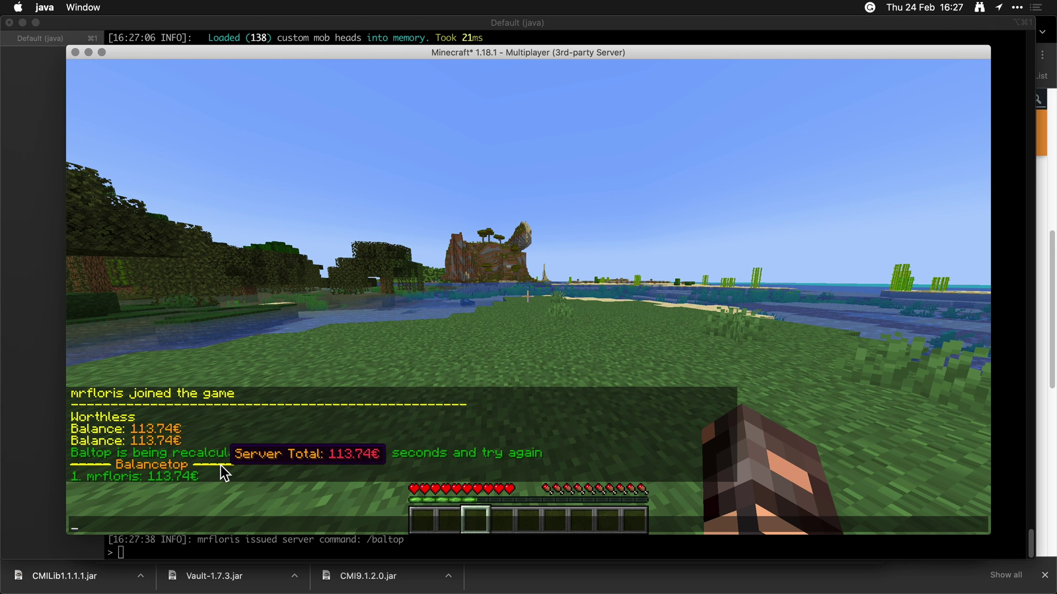
key("Escape")
key("Escape")
Step: Join the 1MoreBlock server, run /baltop and chat 'hi hi'
left_click(530, 333)
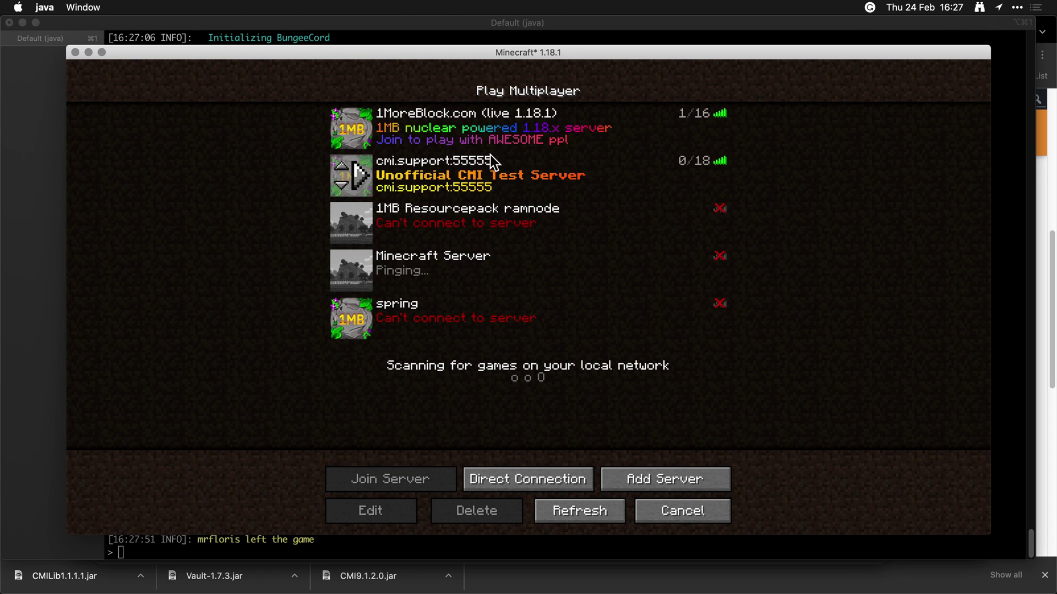
double_click(482, 125)
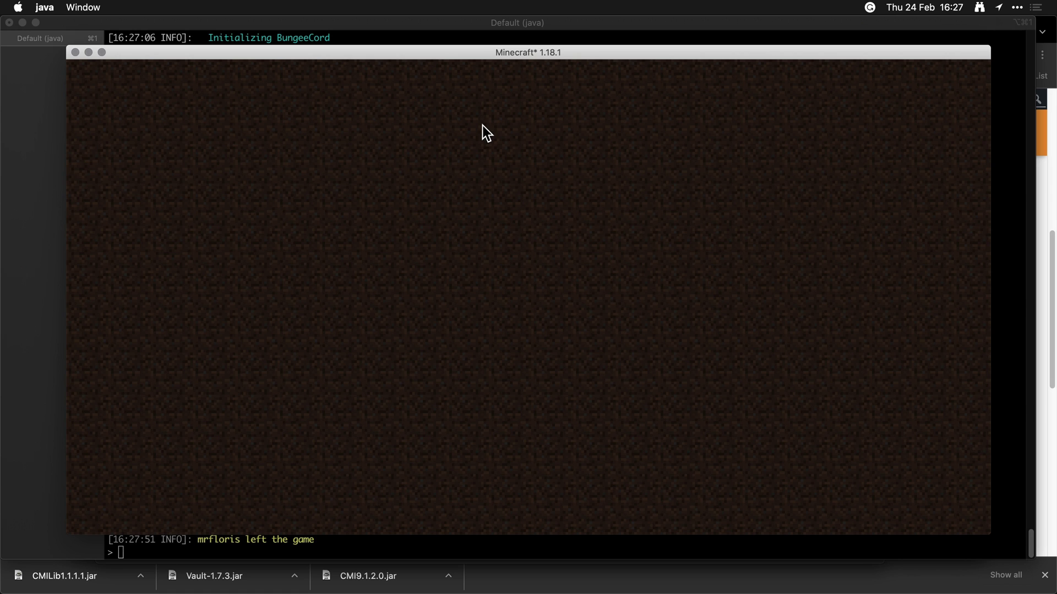
key("slash")
type("baltop")
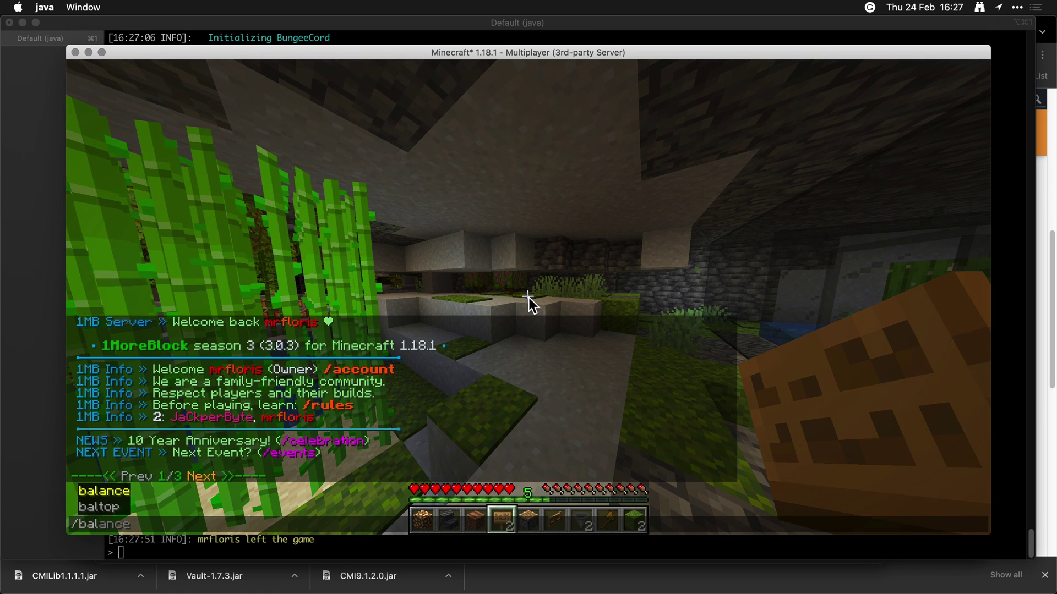
key("Return")
key("t")
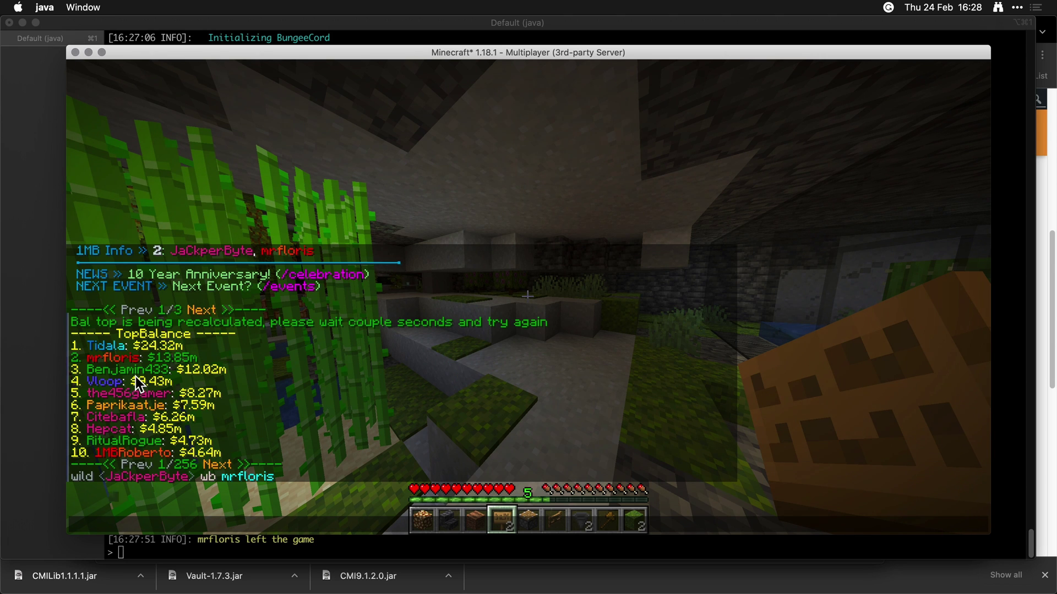
type("hi hi")
key("Return")
Step: Page the balance ranking forward to page 3 using the clickable chat links
key("slash")
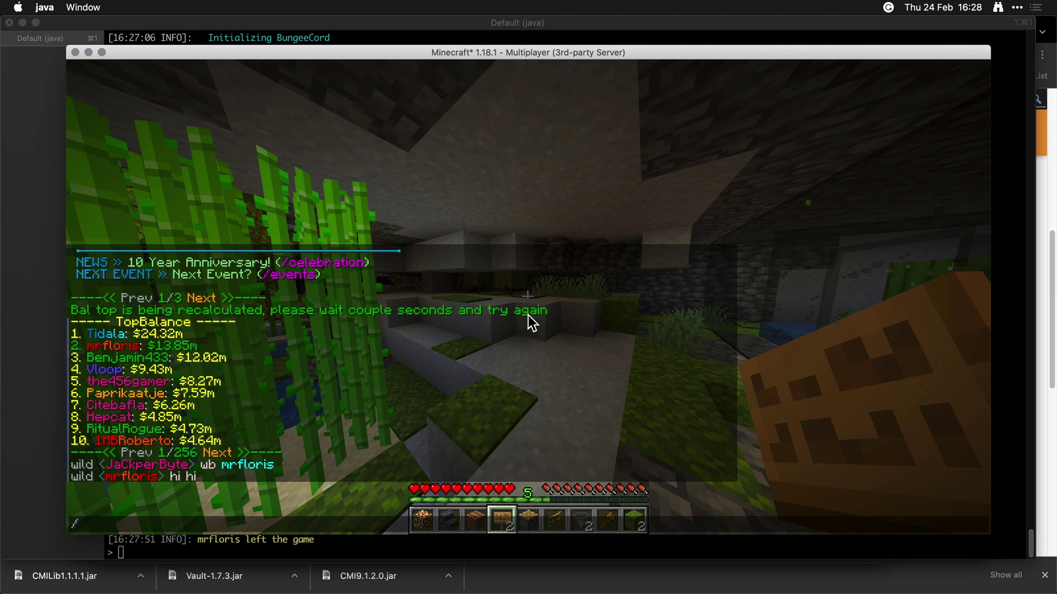
mouse_move(232, 321)
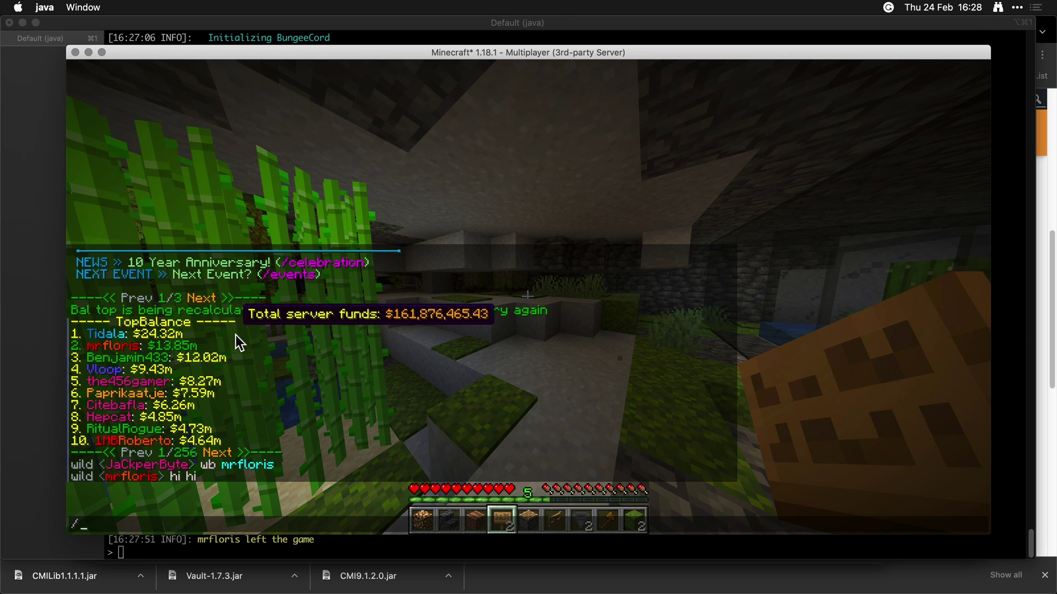
left_click(226, 453)
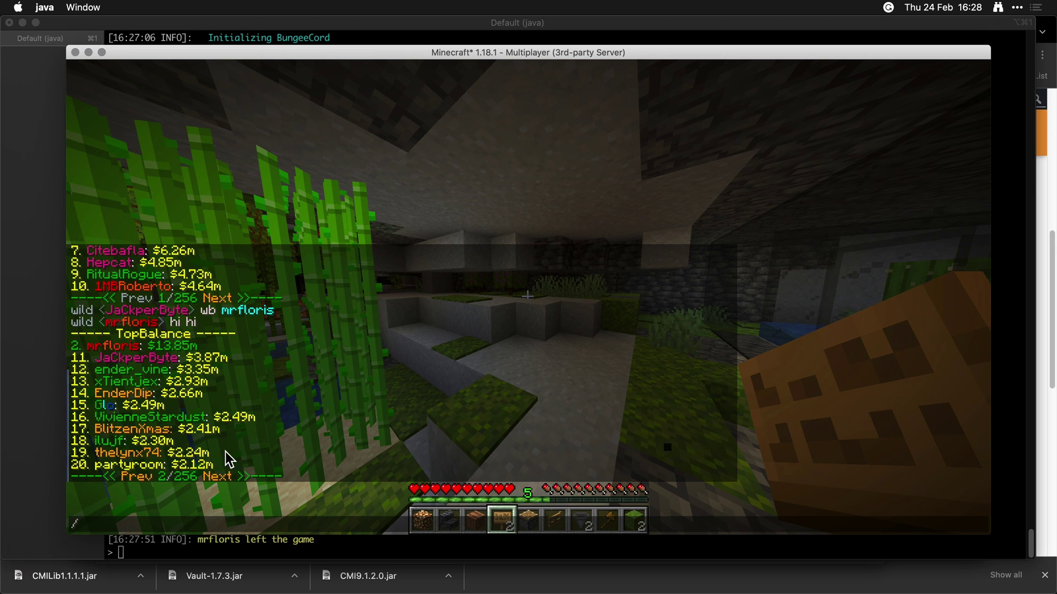
left_click(226, 477)
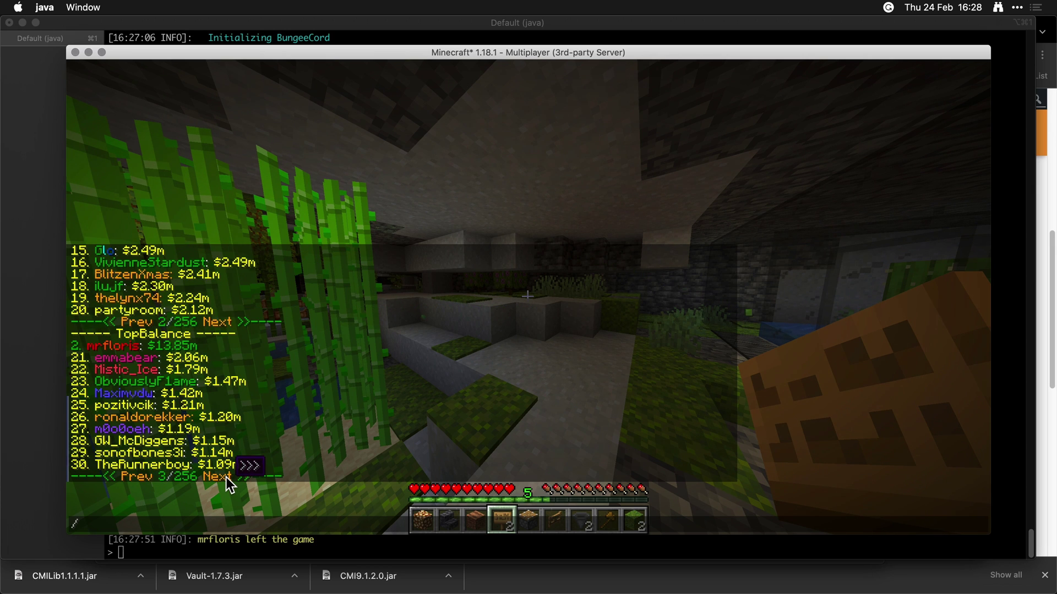
Step: Send $5.00 to another player with /money send and chat a smiley
type("/s")
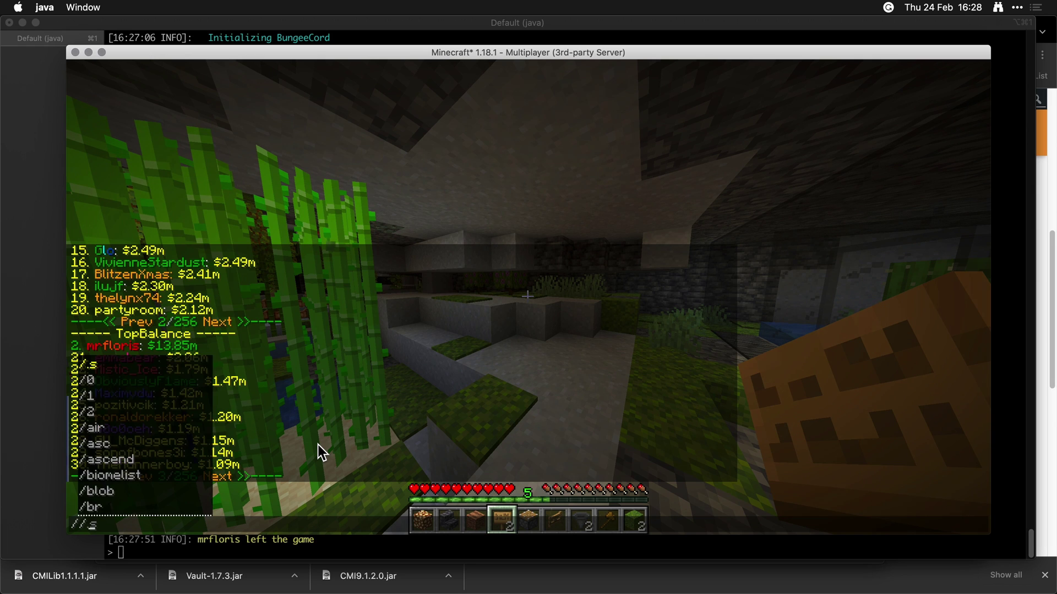
key("BackSpace")
key("BackSpace")
key("BackSpace")
type("/money ")
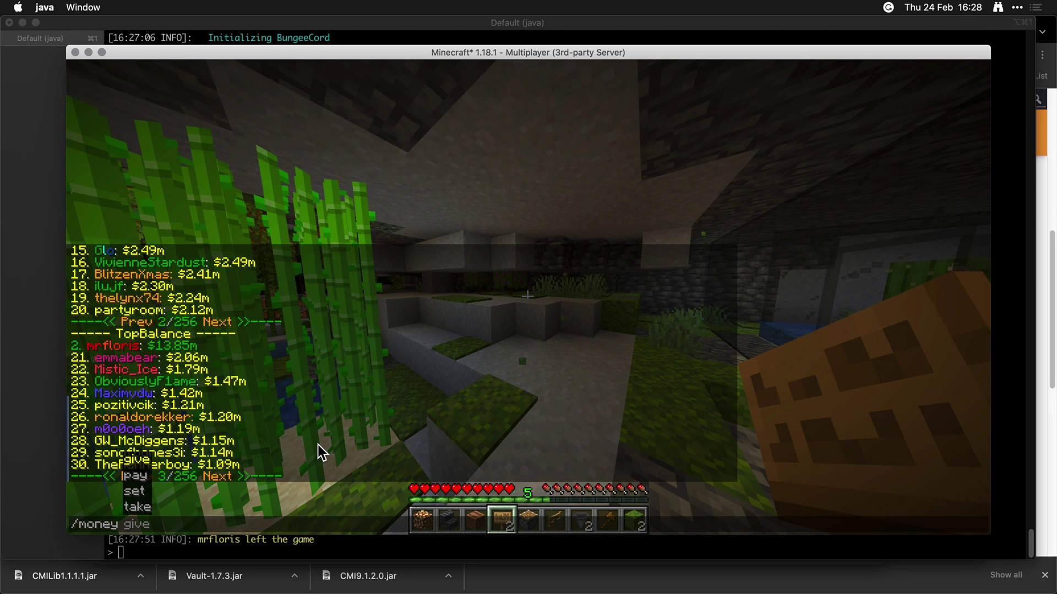
type("send j")
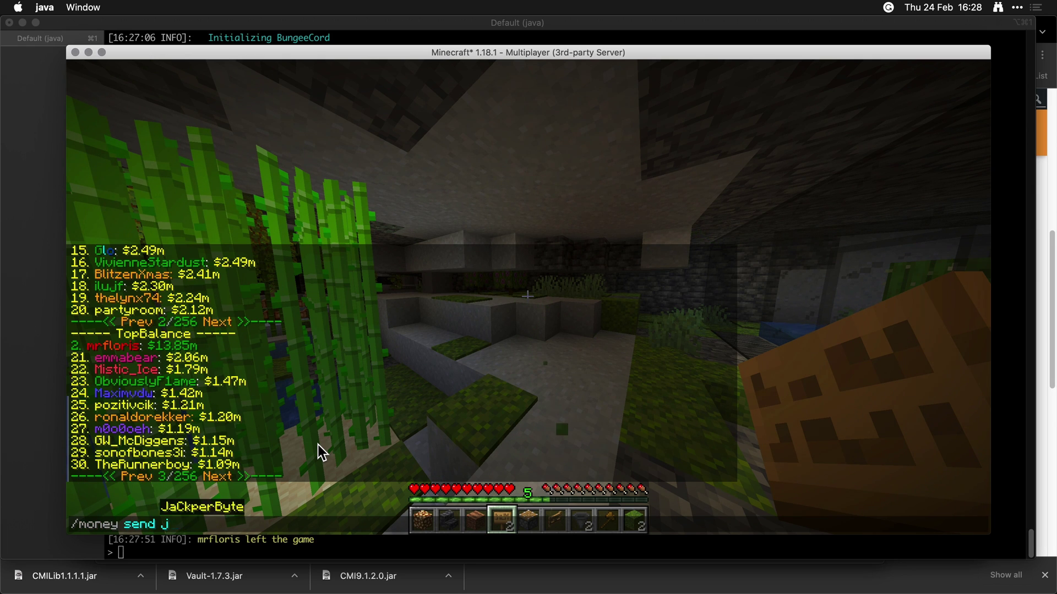
key("Tab")
type("5")
key("Return")
type("t:")
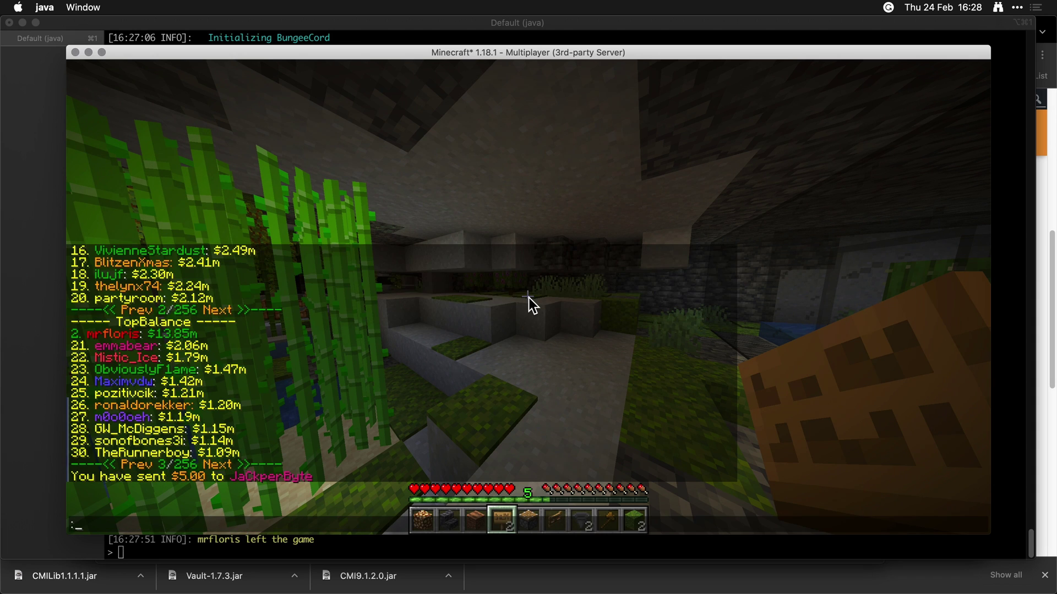
type(")")
key("Return")
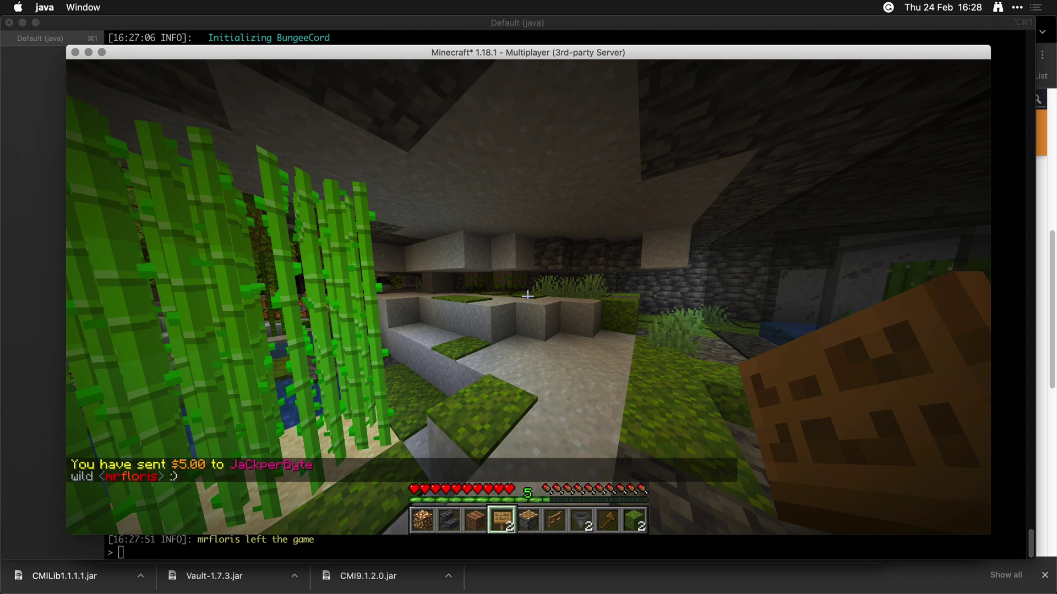
Step: Navigate from plugins into CMI's moneyLog folder and scroll to the top of the daily logs
key("super+Tab")
key("super+Tab")
key("super+Tab")
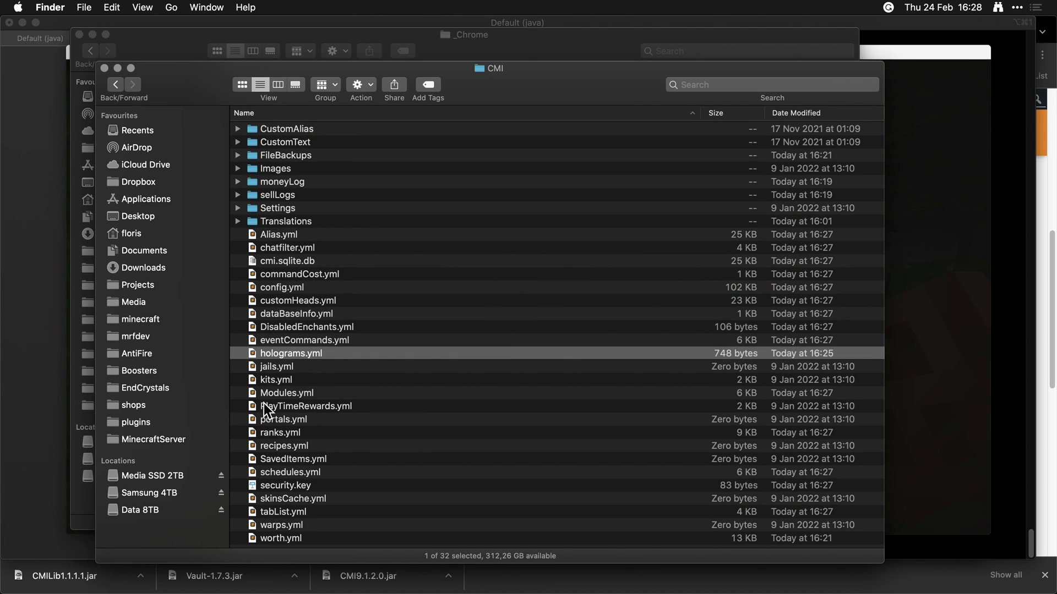
key("super+Up")
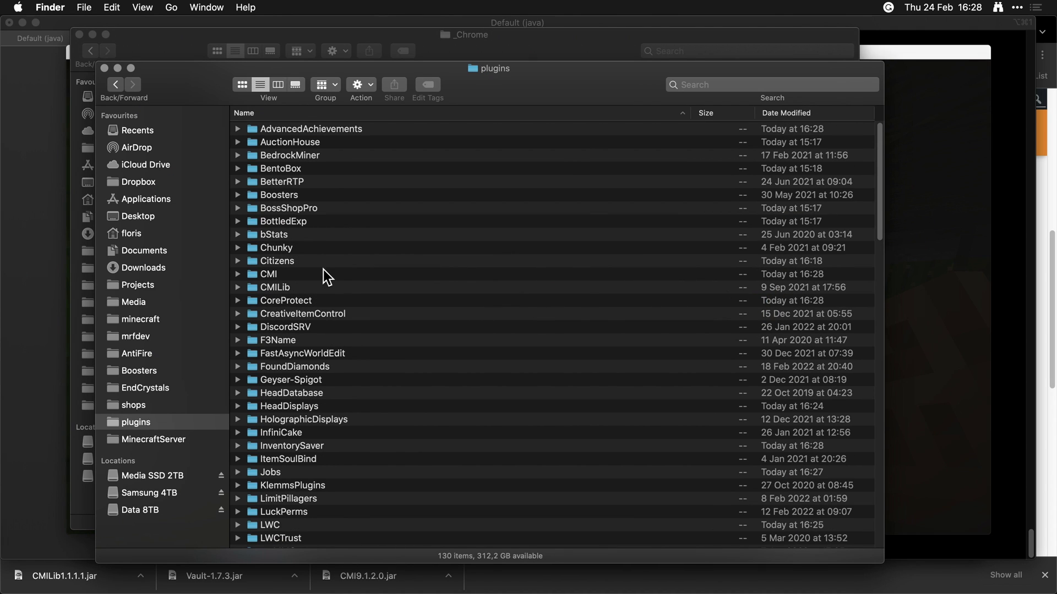
left_click(325, 273)
key("super+Down")
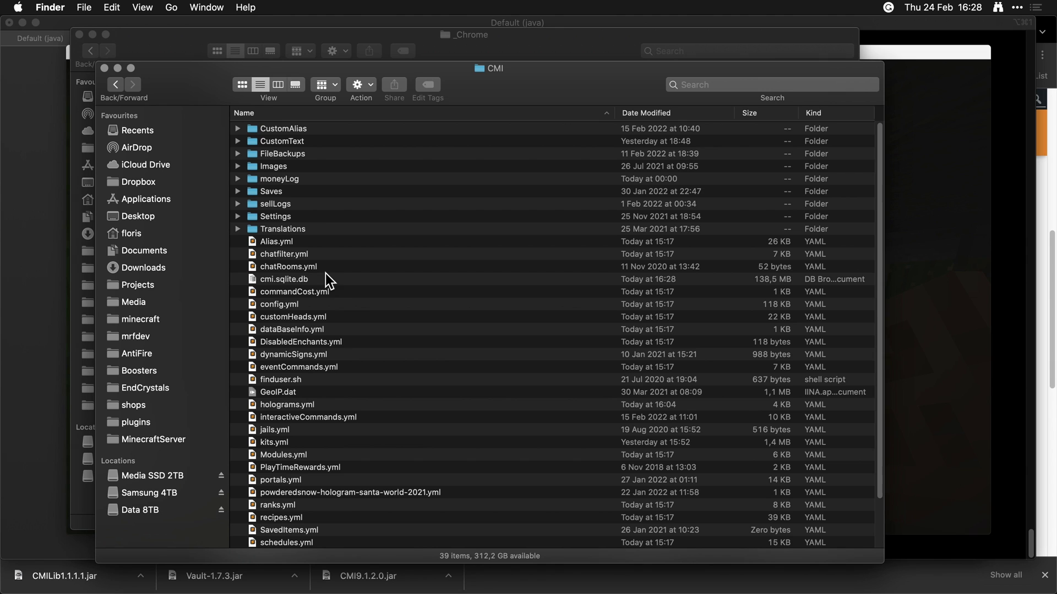
left_click(299, 177)
key("super+Down")
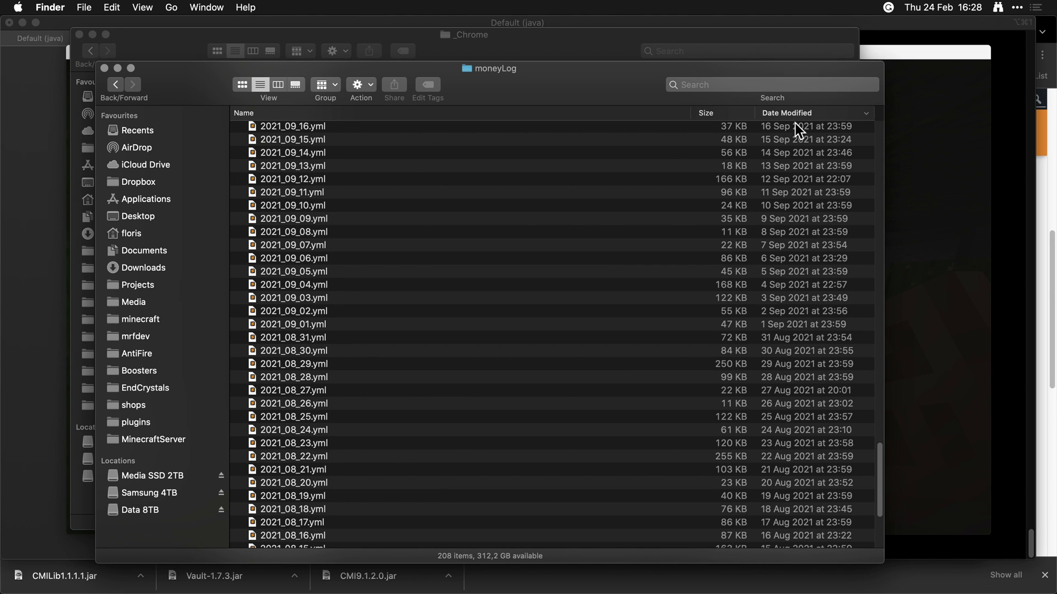
scroll(650, 189, "up", 15)
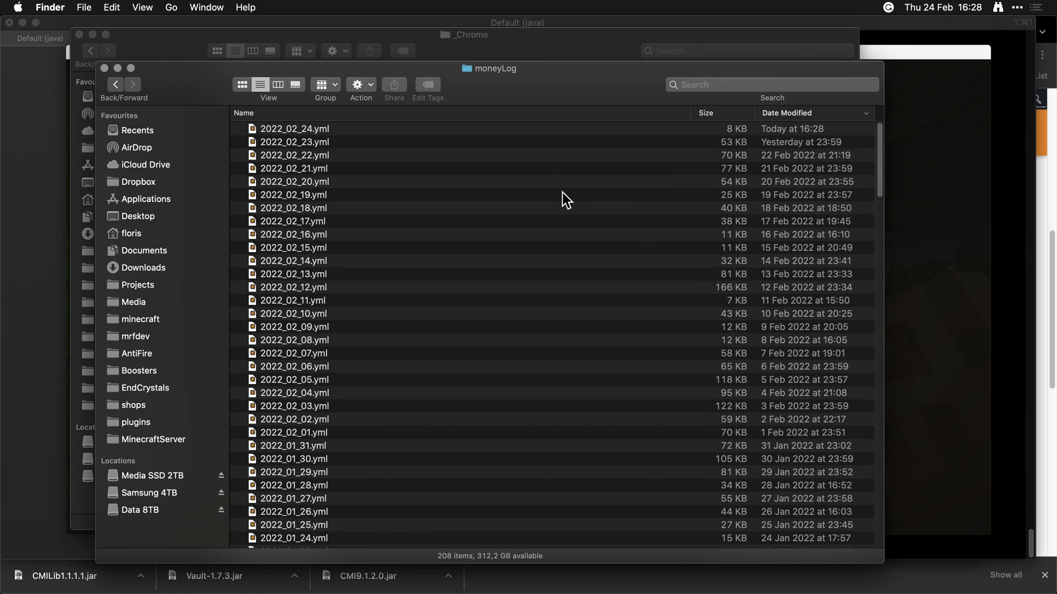
Step: Open today's 2022_02_24.yml money log in Sublime Text and scroll toward its end
left_click(335, 127)
key("super+Down")
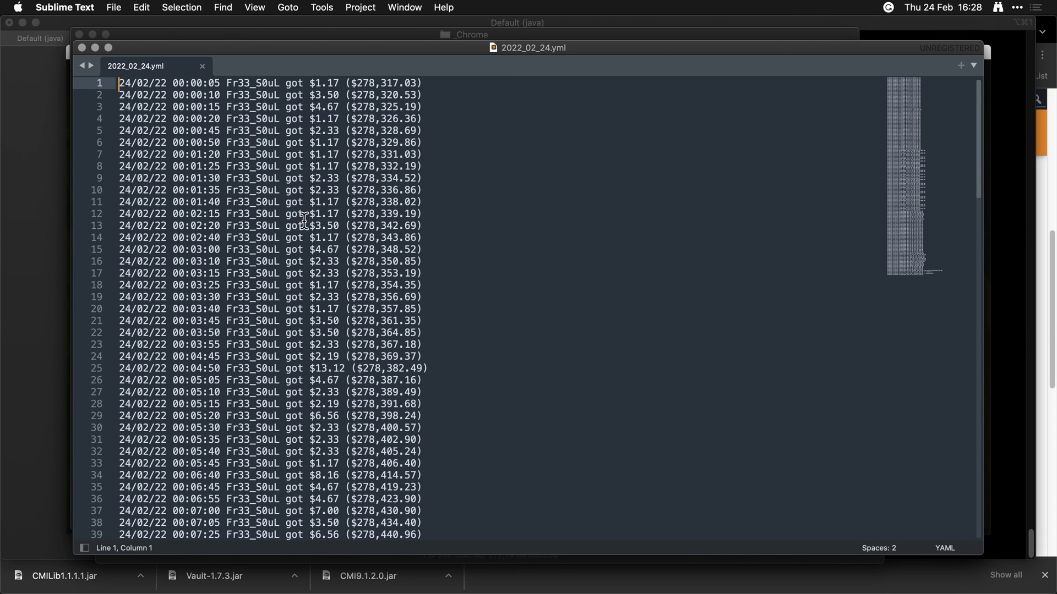
scroll(280, 348, "down", 20)
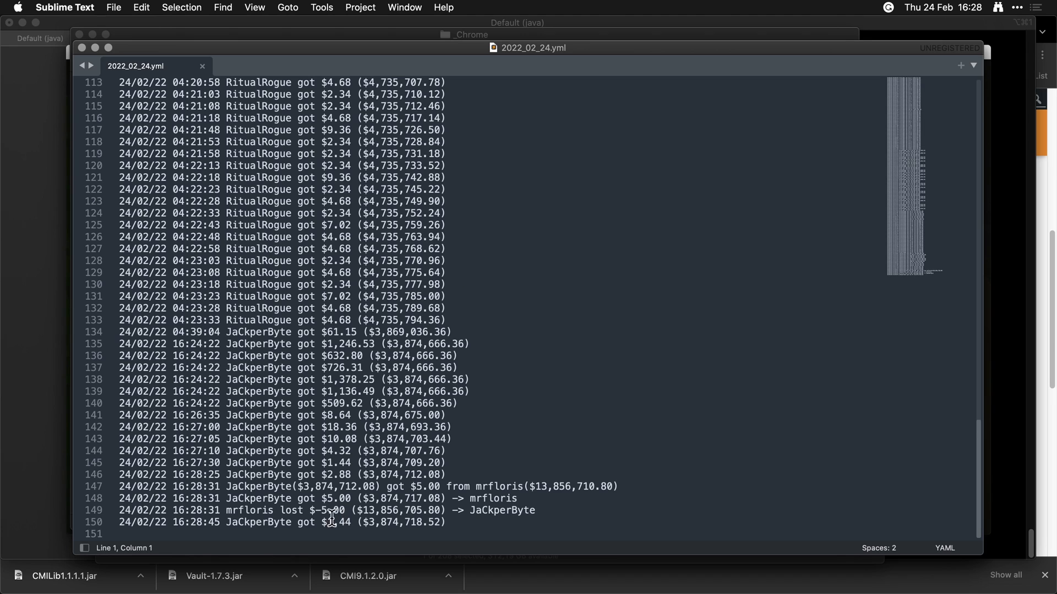
Step: Highlight the $5.00 money-sent and money-received entries on lines 149 and 148, then close the editor windows
left_click(272, 512)
left_click(548, 510)
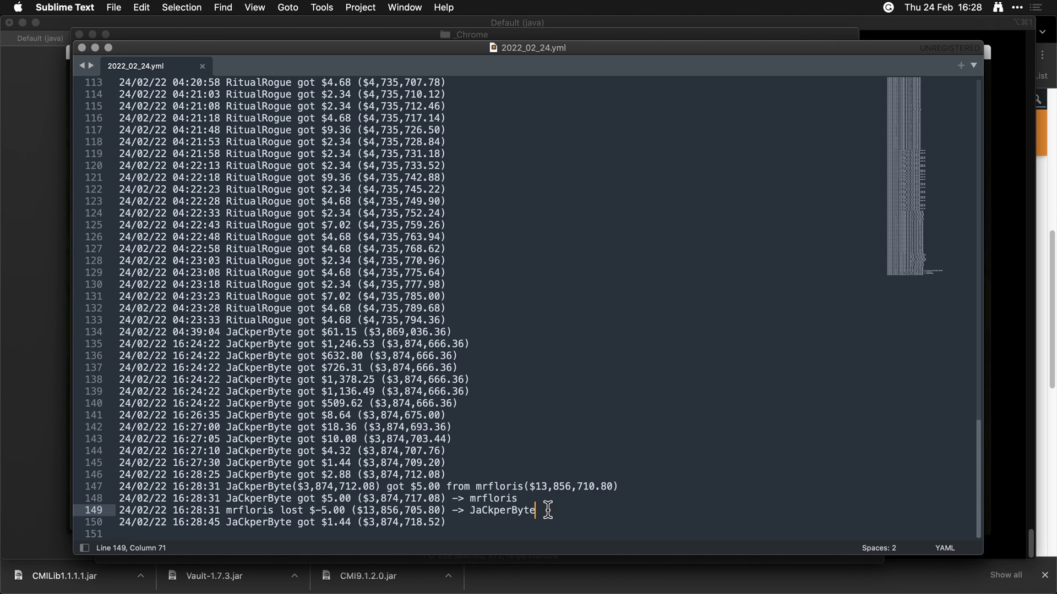
key("super+shift+Left")
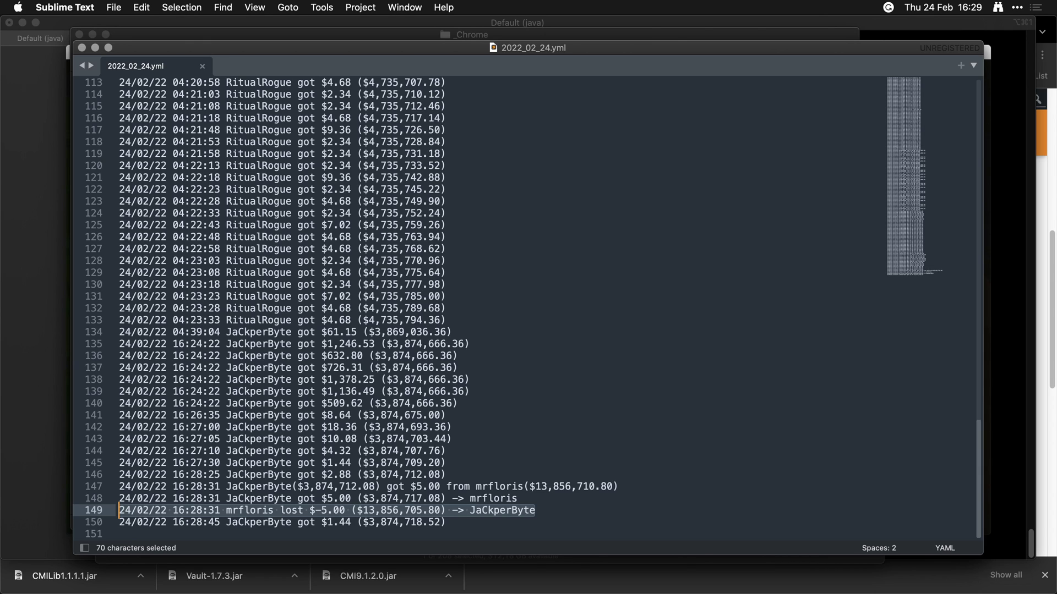
key("Up")
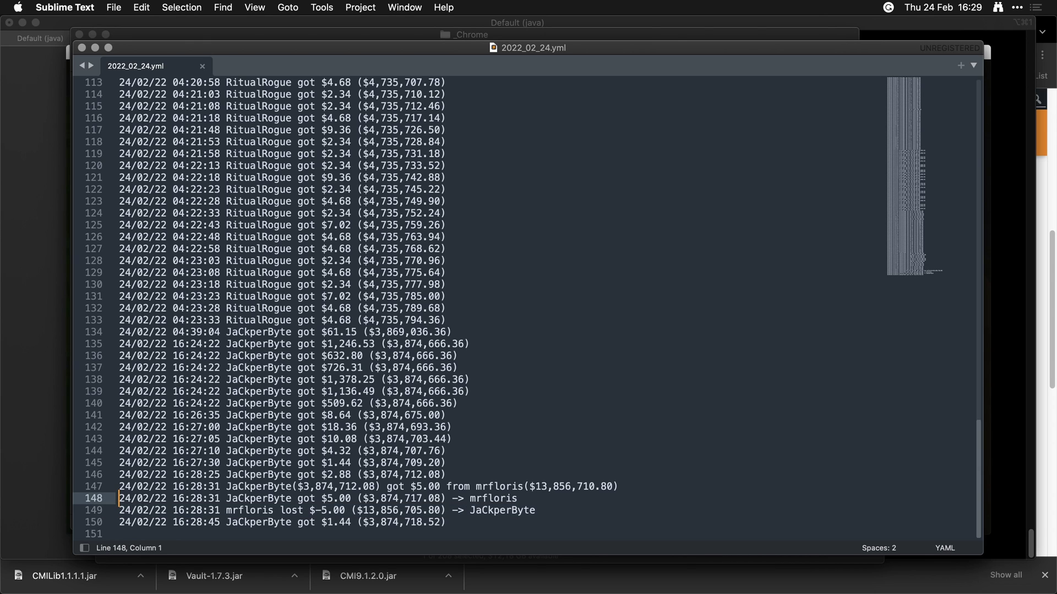
key("super+shift+Right")
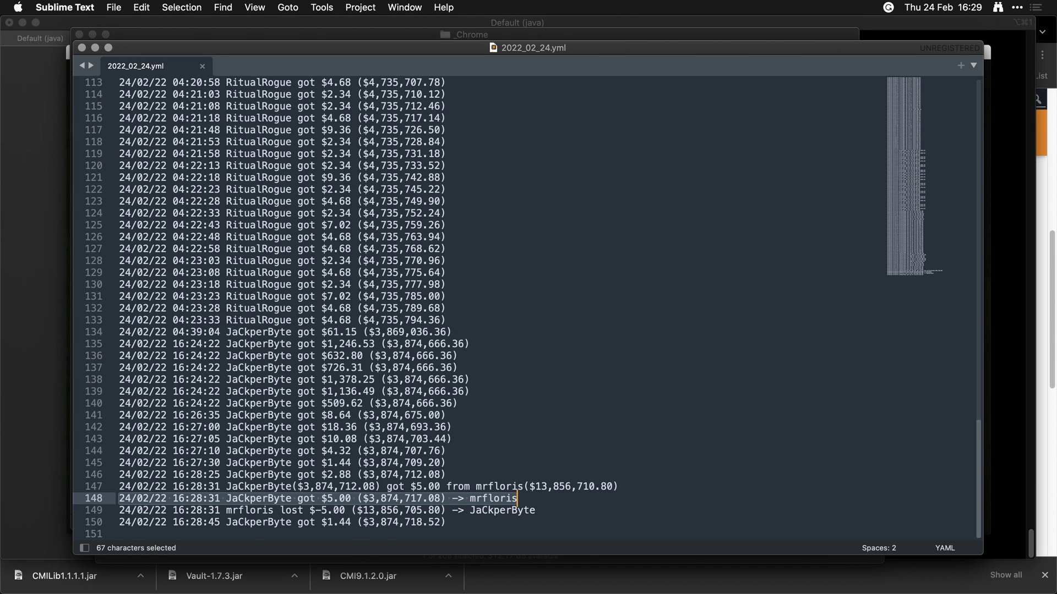
key("super+grave")
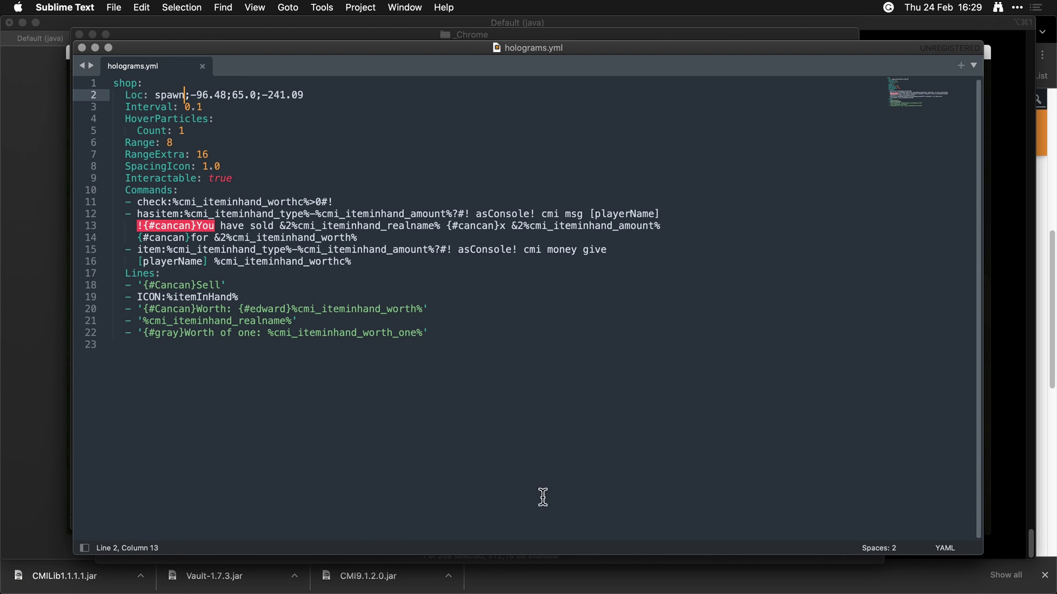
key("super+w")
key("super+w")
key("super+w")
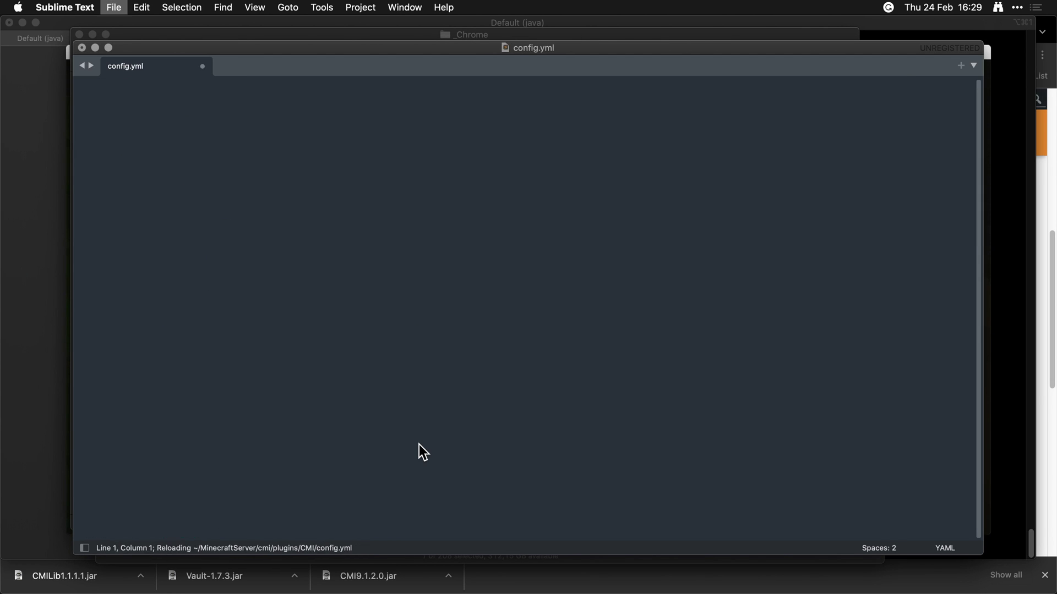
Step: Close the moneyLog and remaining folder windows to reveal Minecraft's game menu
key("super+w")
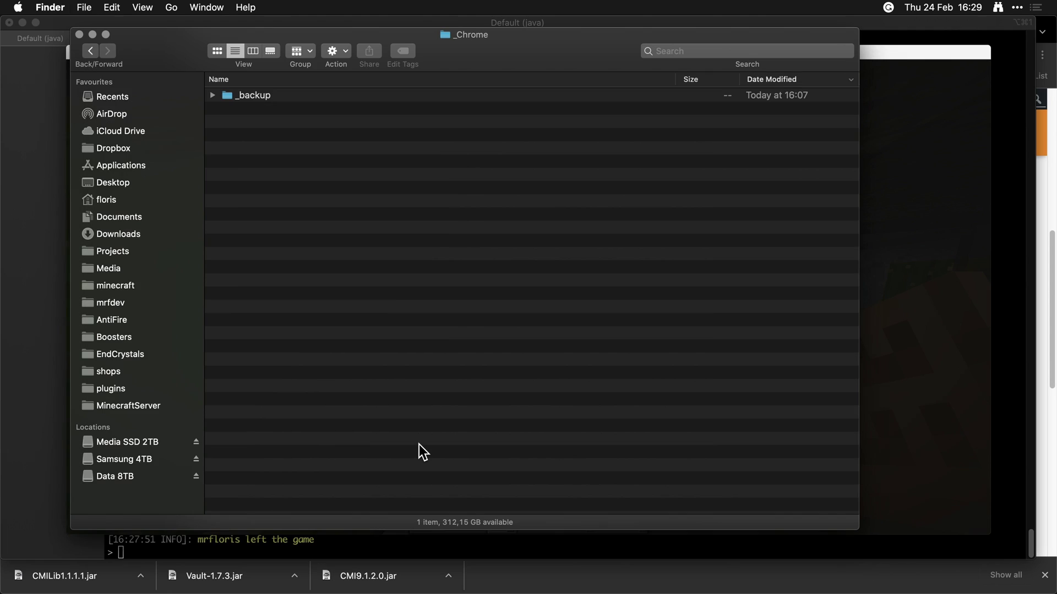
key("super+w")
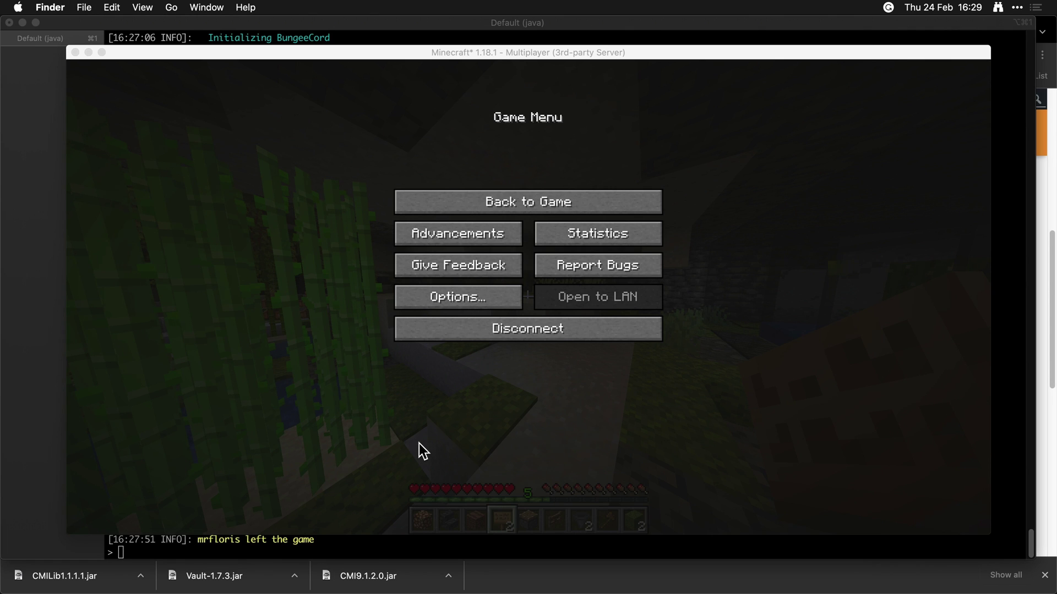